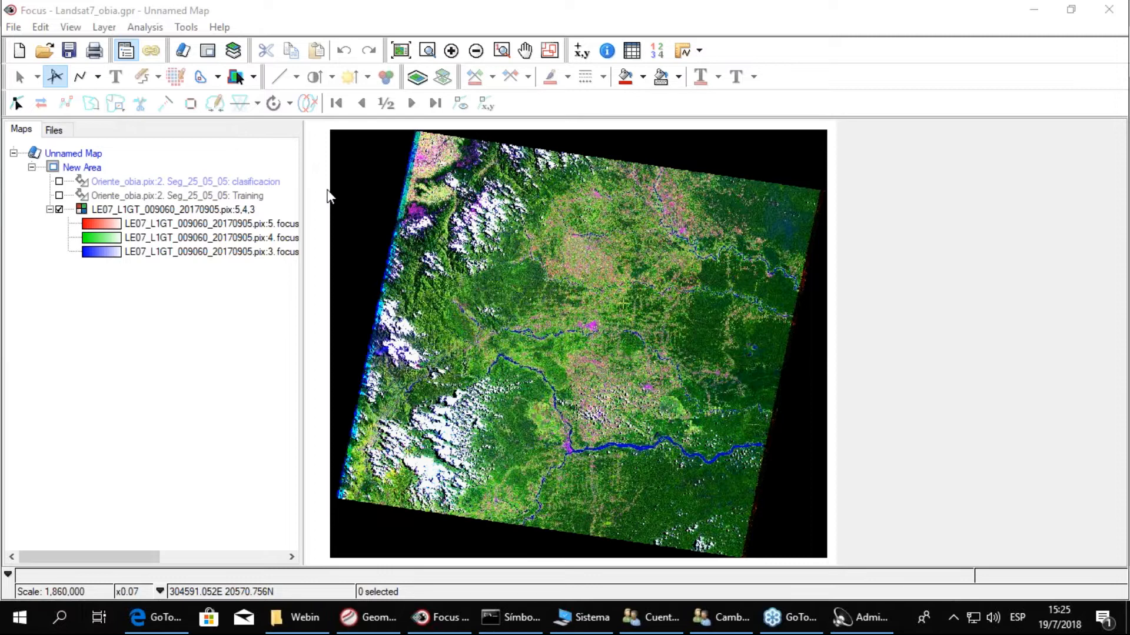
# Open Object Analyst and choose Segmentation as the operation
pyautogui.click(146, 29)
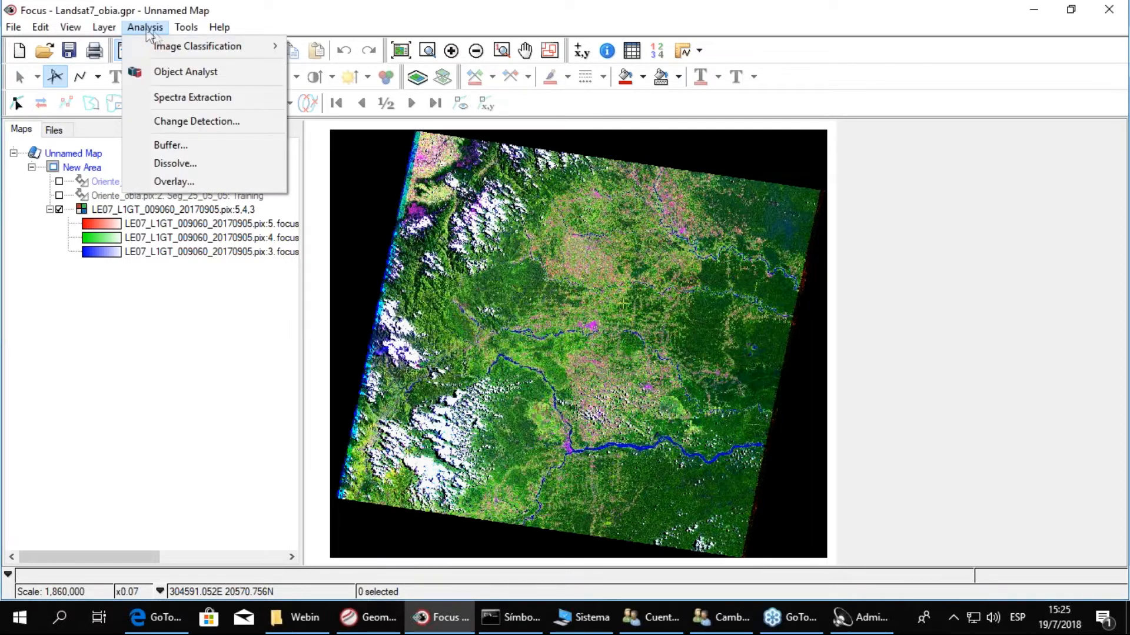
pyautogui.click(186, 72)
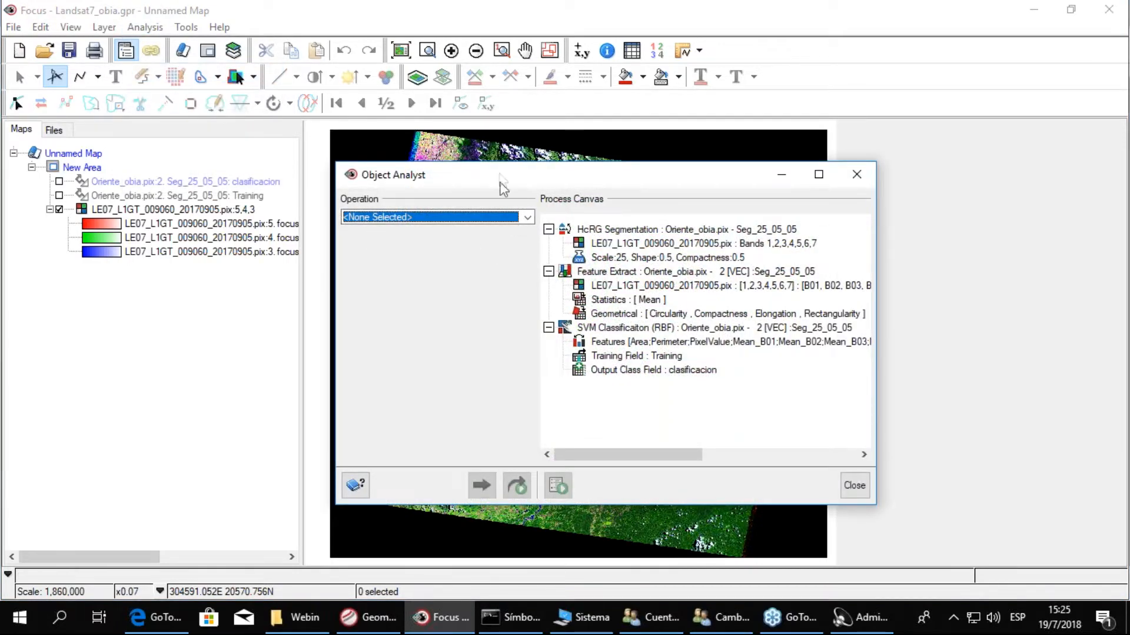
pyautogui.moveTo(448, 191); pyautogui.dragTo(179, 337)
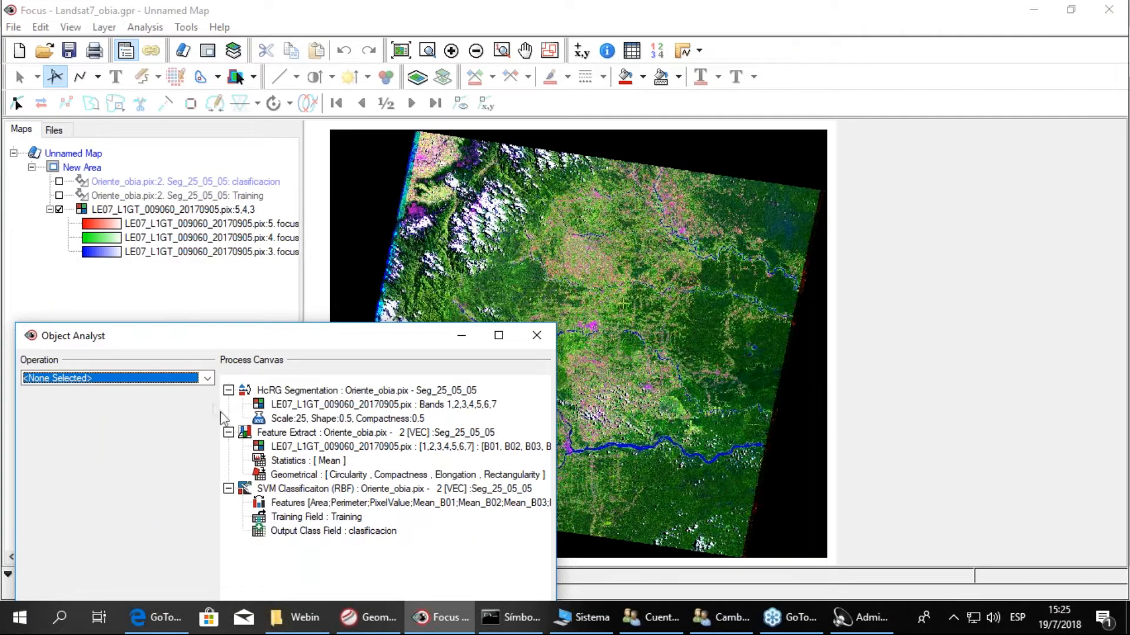
pyautogui.click(209, 379)
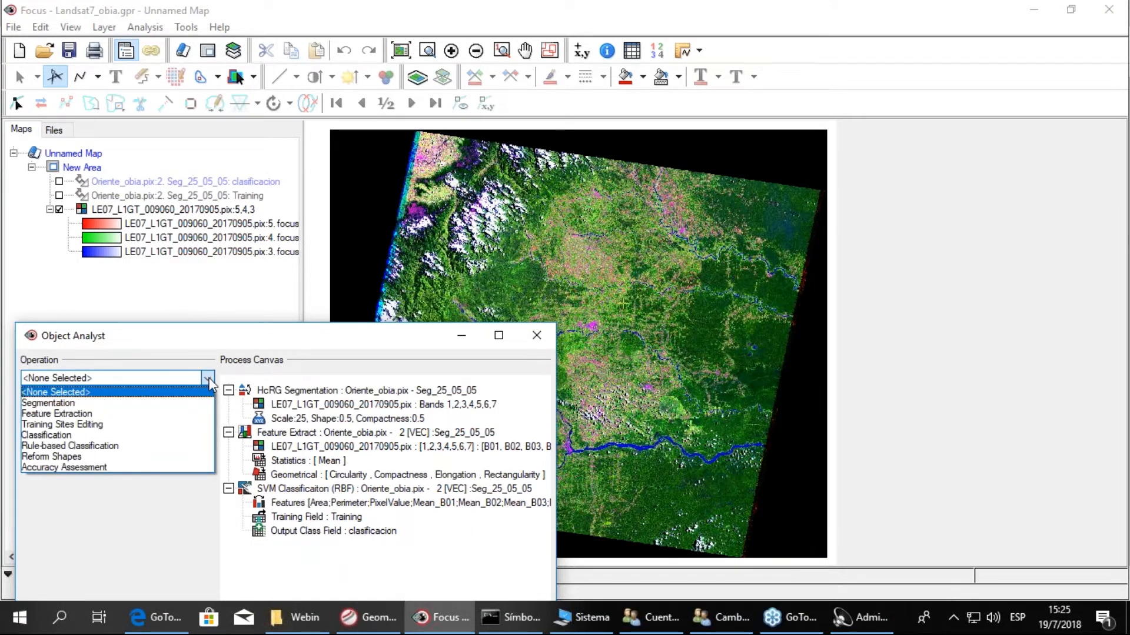
pyautogui.click(144, 404)
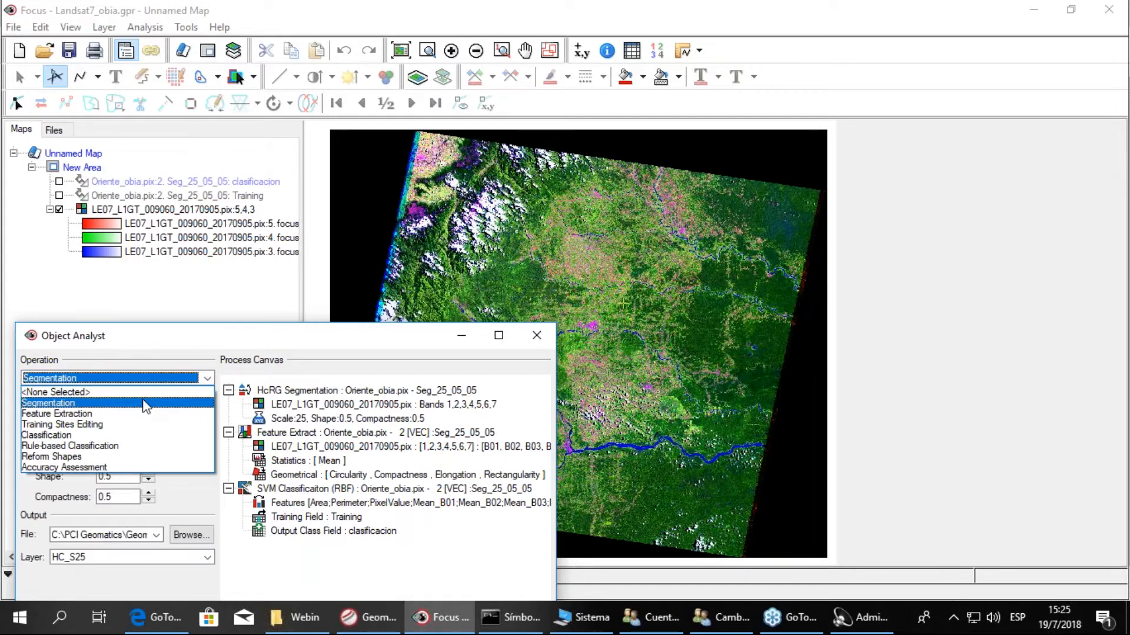
pyautogui.click(145, 403)
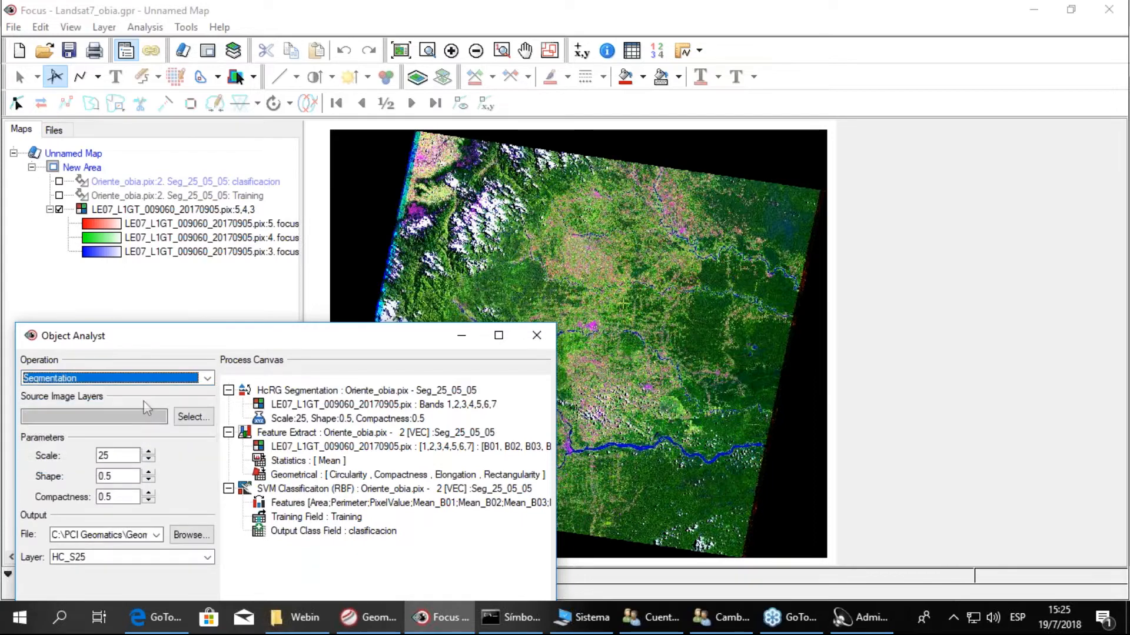
# Set all layers of LE07_L1GT_009060_20170905.pix as the source image layers for the segmentation
pyautogui.click(187, 418)
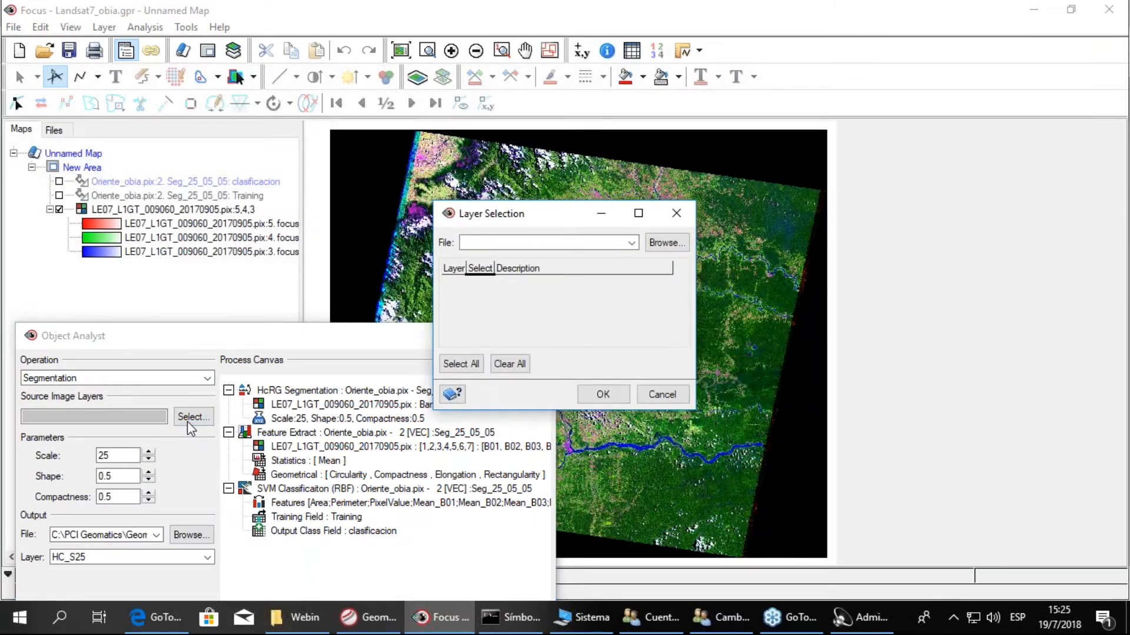
pyautogui.click(665, 244)
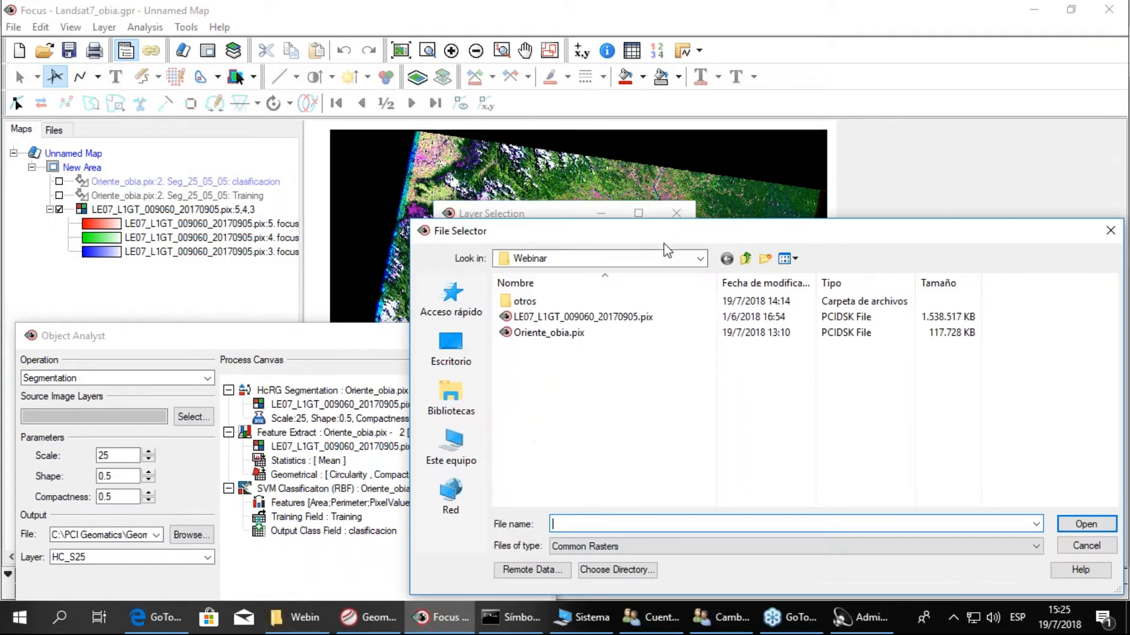
pyautogui.click(626, 323)
pyautogui.moveTo(719, 229); pyautogui.dragTo(395, 183)
pyautogui.click(771, 482)
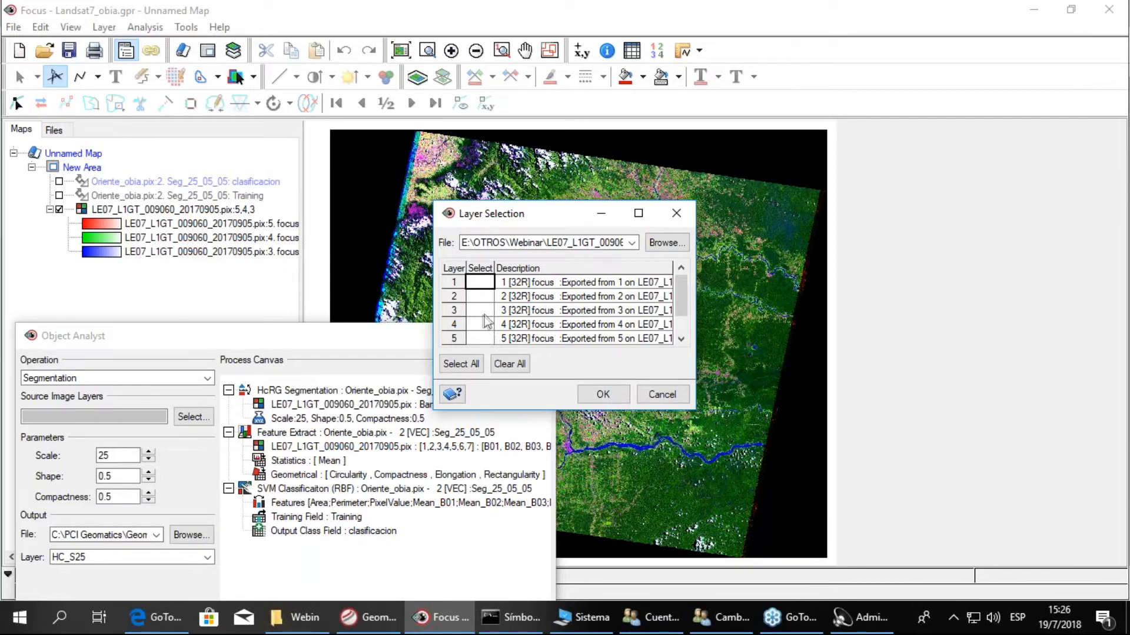
pyautogui.scroll(-1, 502, 325)
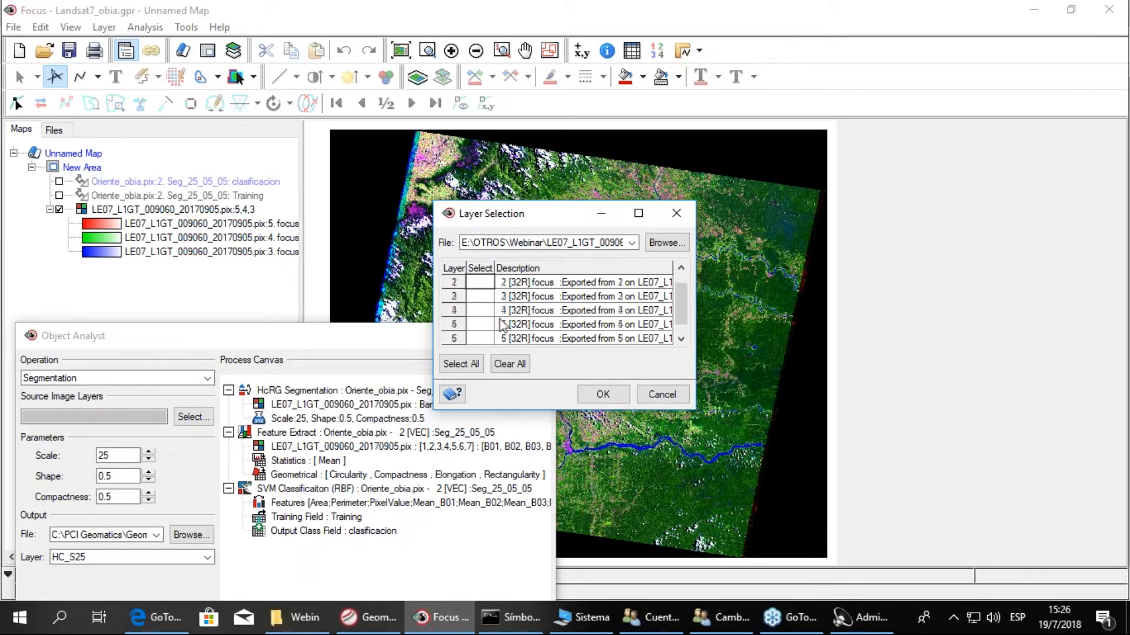
pyautogui.click(462, 363)
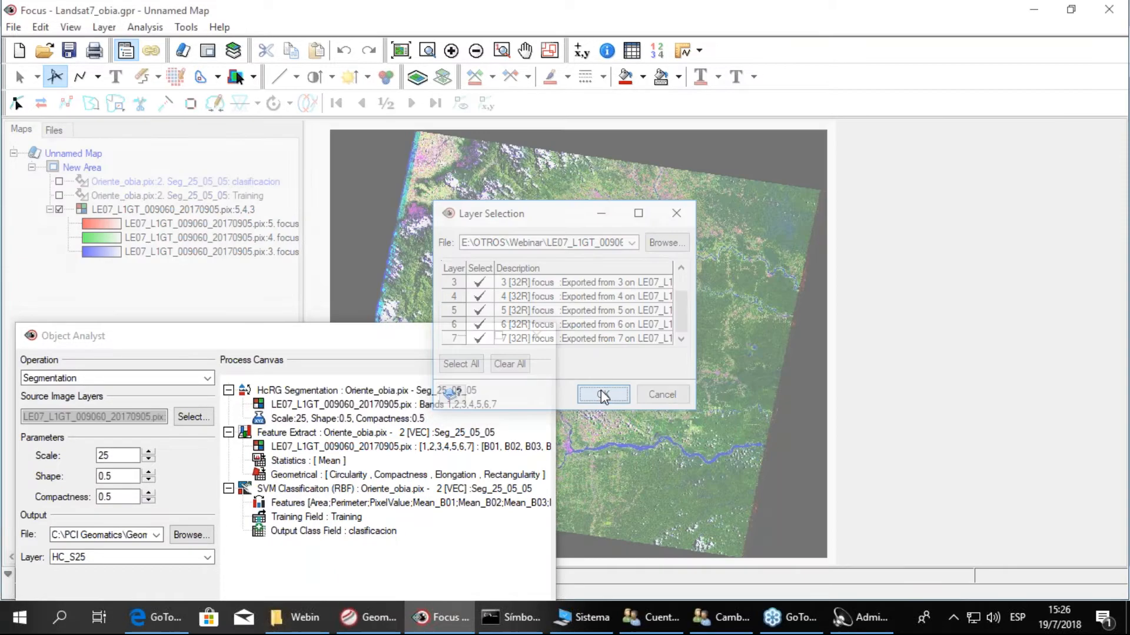
pyautogui.click(603, 394)
# Set the segmentation output to the file Oriente_obia.pix with the layer name seg_25_05_05
pyautogui.moveTo(145, 343); pyautogui.dragTo(165, 247)
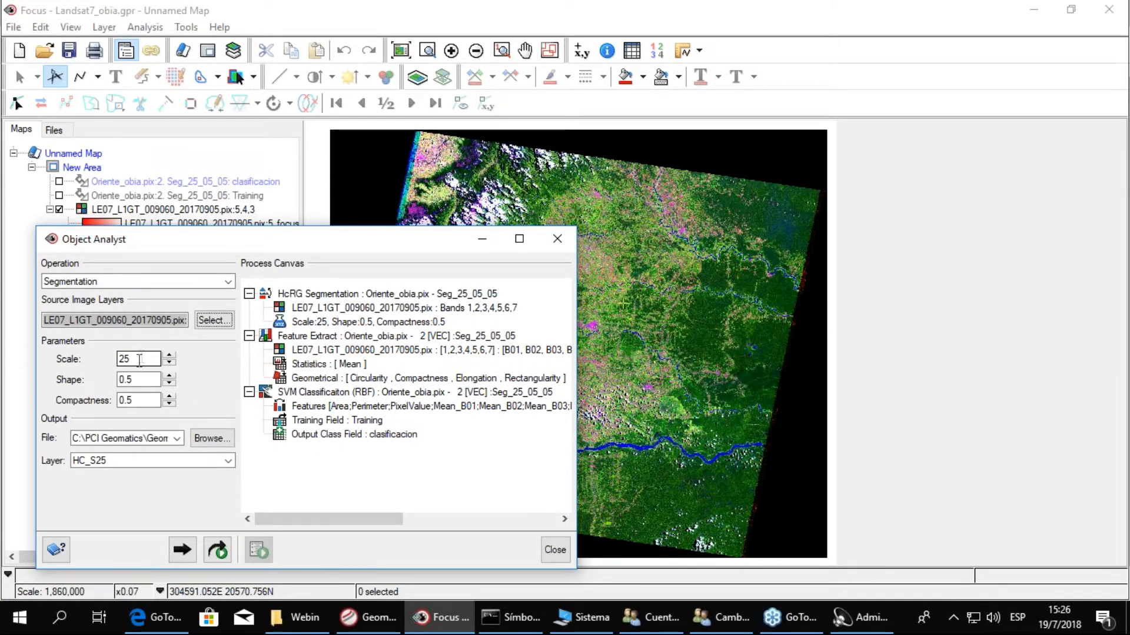
pyautogui.click(218, 445)
pyautogui.click(212, 440)
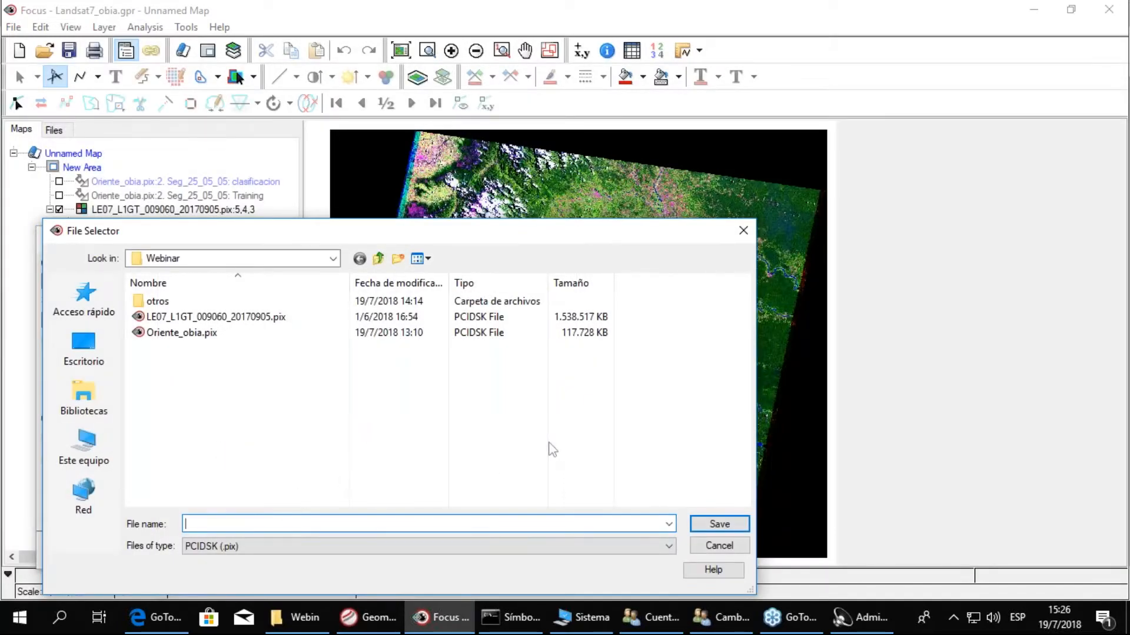
pyautogui.click(233, 334)
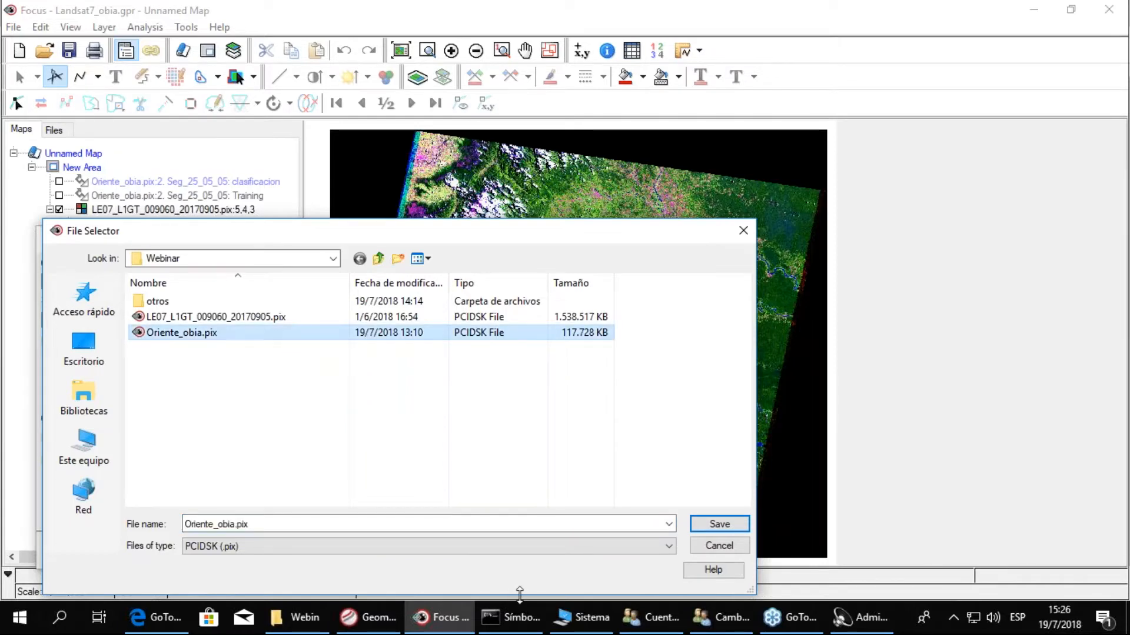
pyautogui.click(714, 525)
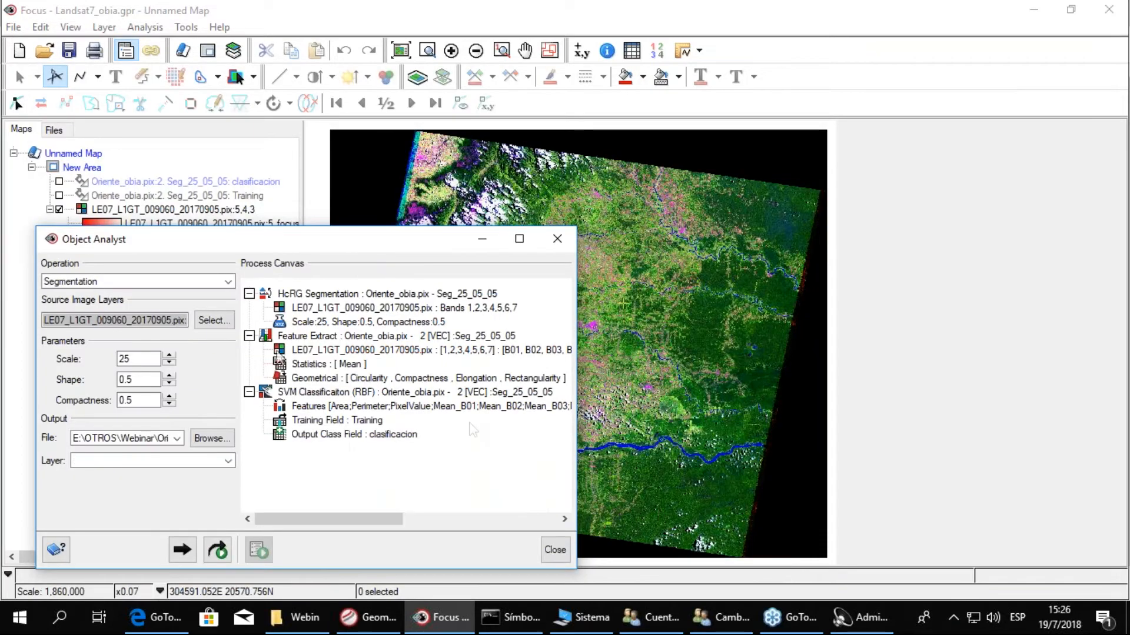
pyautogui.doubleClick(118, 460)
pyautogui.press('BackSpace')
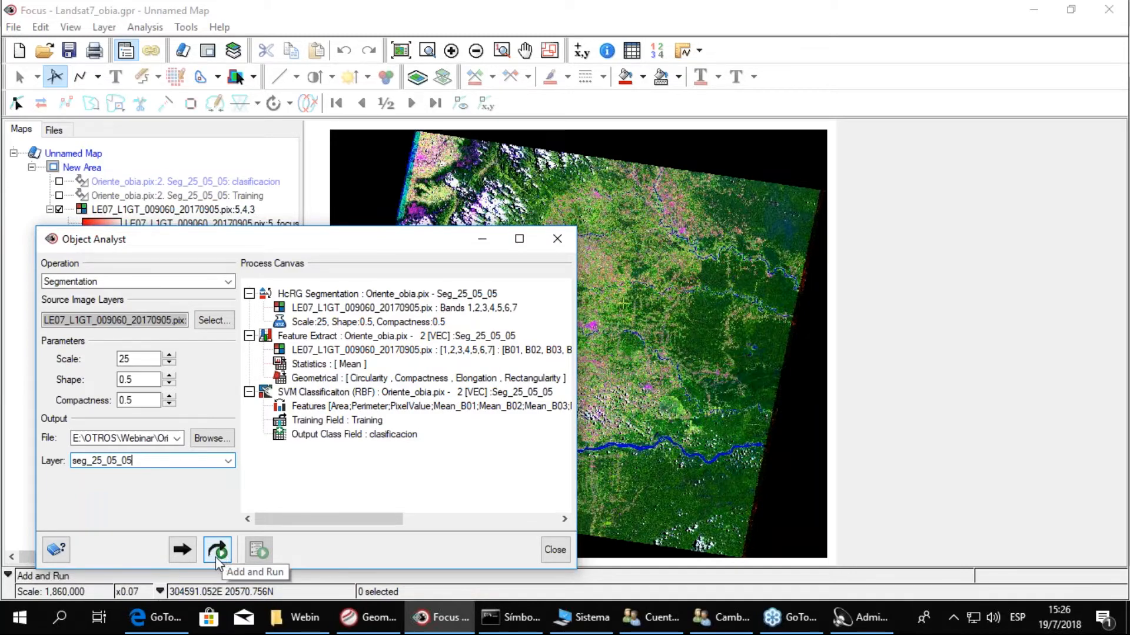
# Display the Seg_25_05_05: Training layer over the image and examine the segment boundaries around the river and fields
pyautogui.moveTo(276, 244); pyautogui.dragTo(182, 531)
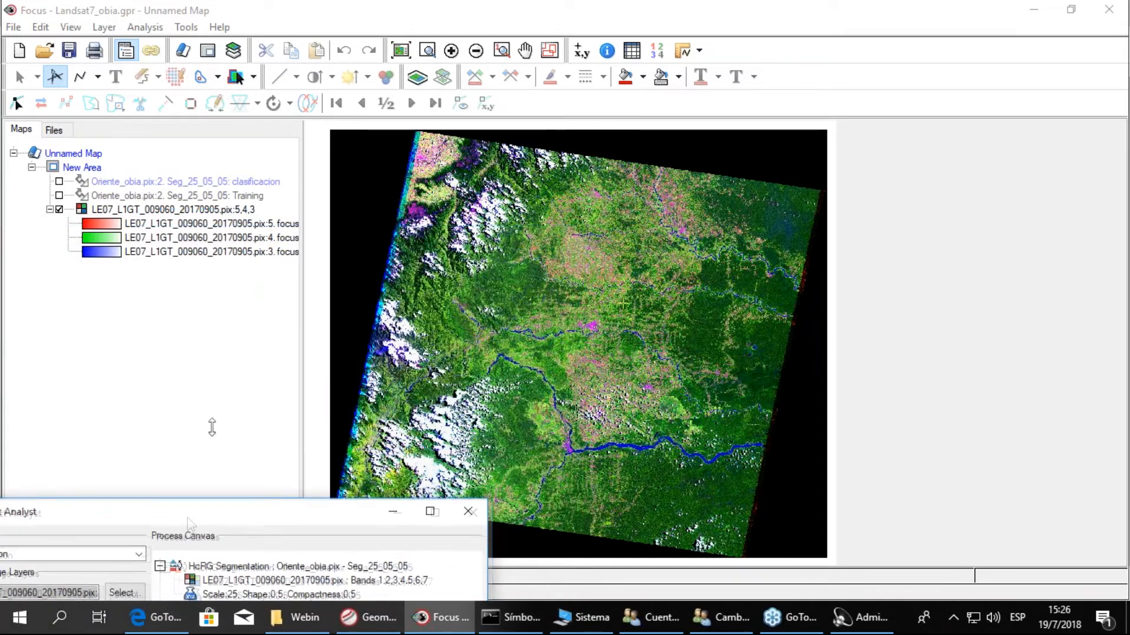
pyautogui.click(59, 196)
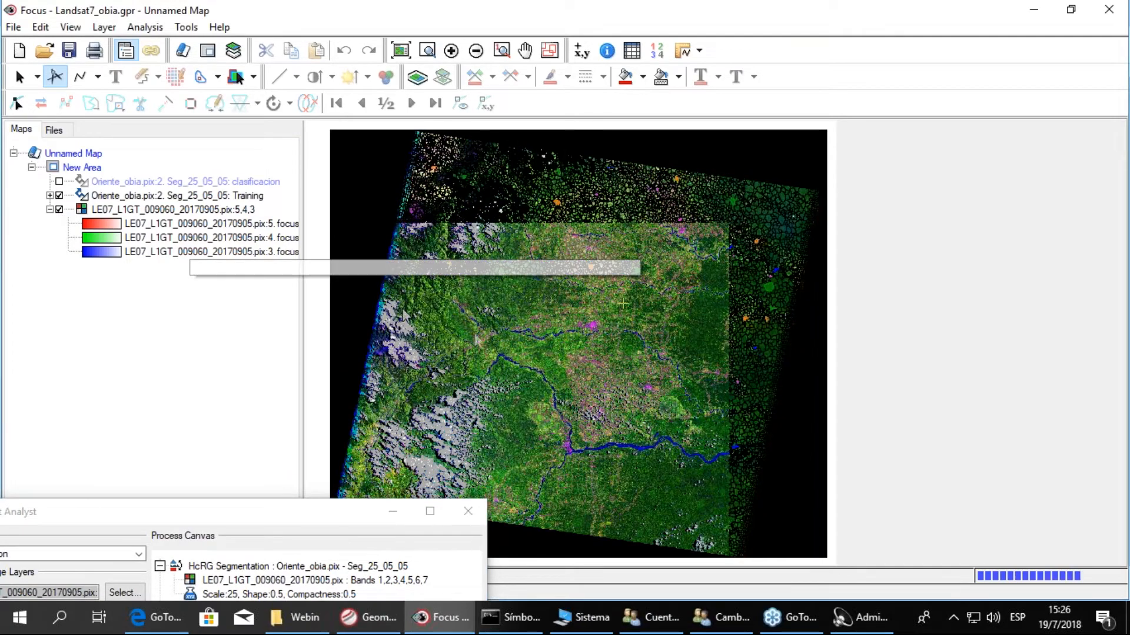
pyautogui.scroll(3, 623, 331)
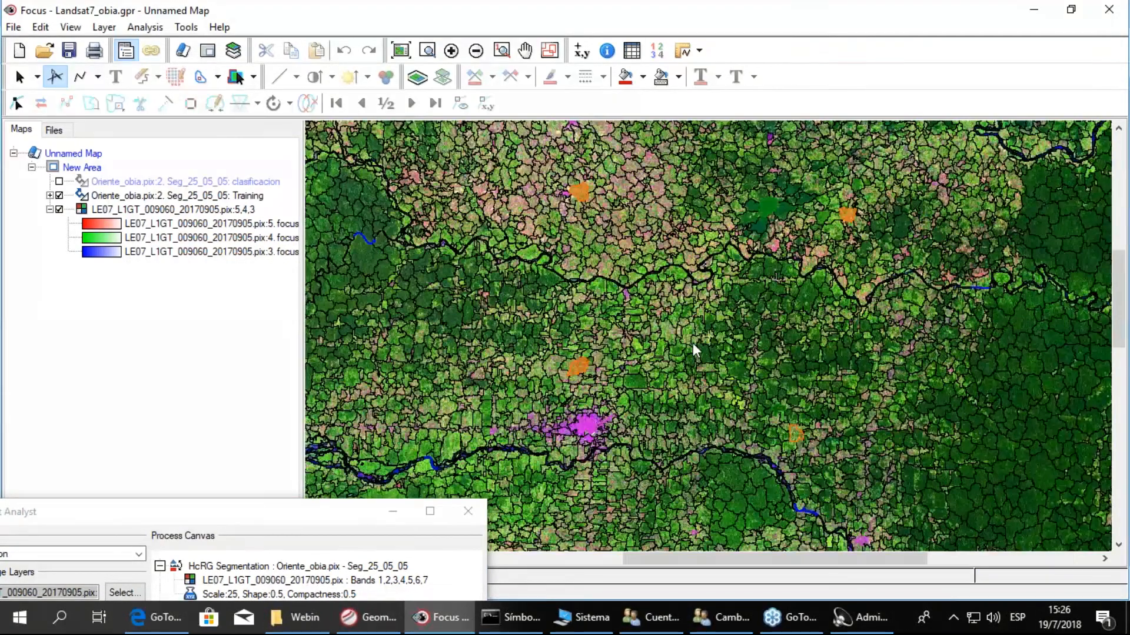
pyautogui.moveTo(694, 346); pyautogui.dragTo(588, 296)
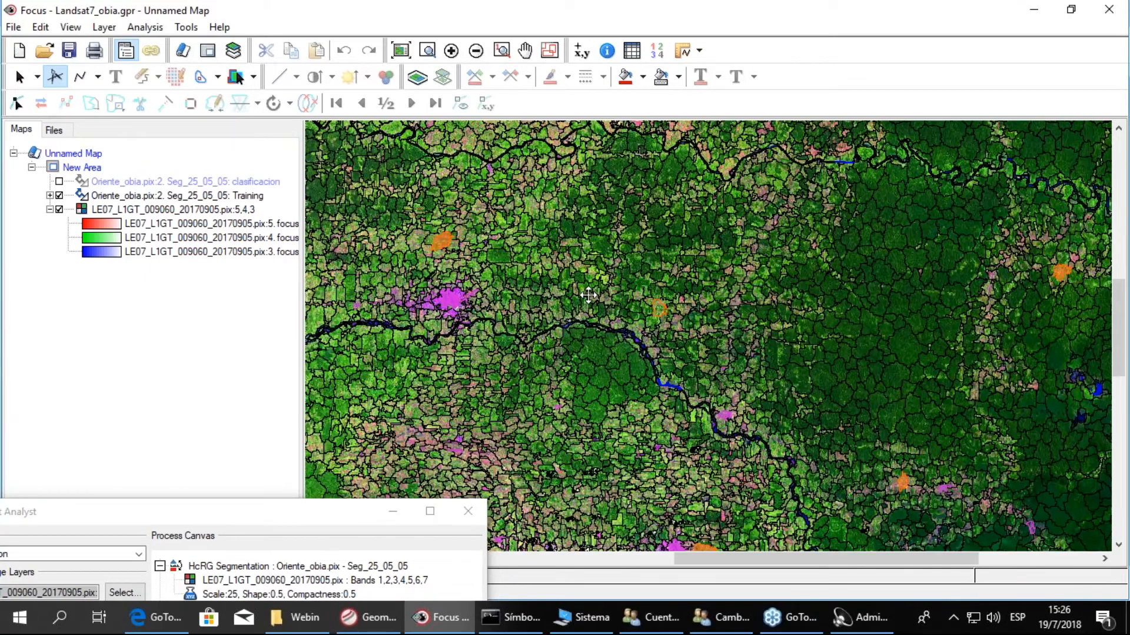
pyautogui.scroll(1, 519, 295)
pyautogui.moveTo(519, 295); pyautogui.dragTo(501, 157)
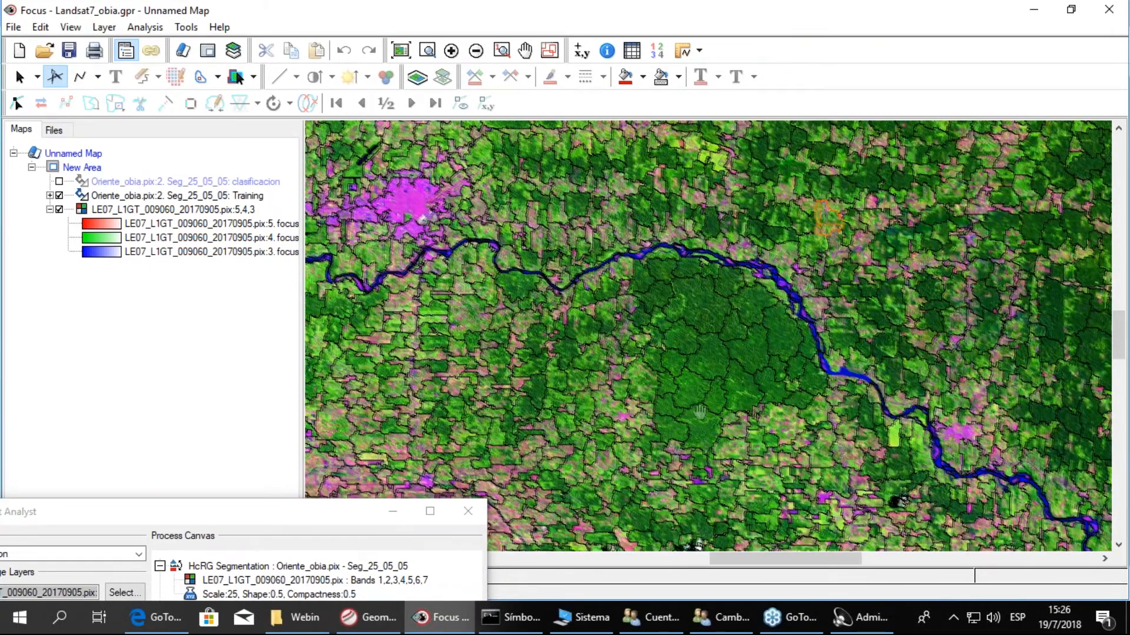
pyautogui.moveTo(695, 365); pyautogui.dragTo(643, 275)
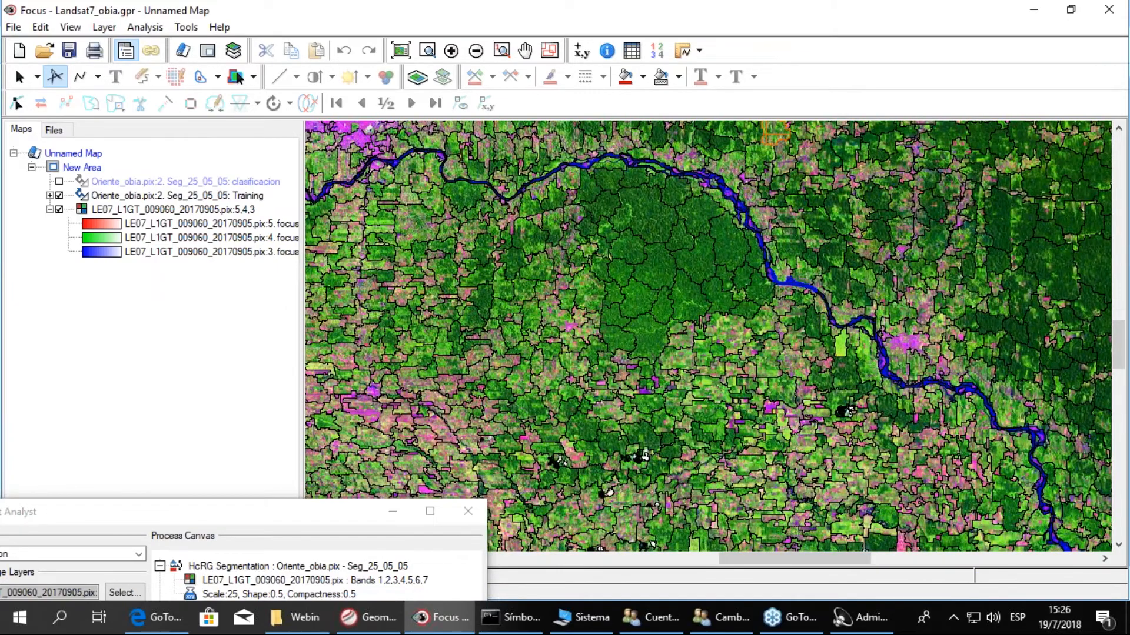
pyautogui.moveTo(501, 364); pyautogui.dragTo(614, 346)
pyautogui.moveTo(378, 257); pyautogui.dragTo(493, 291)
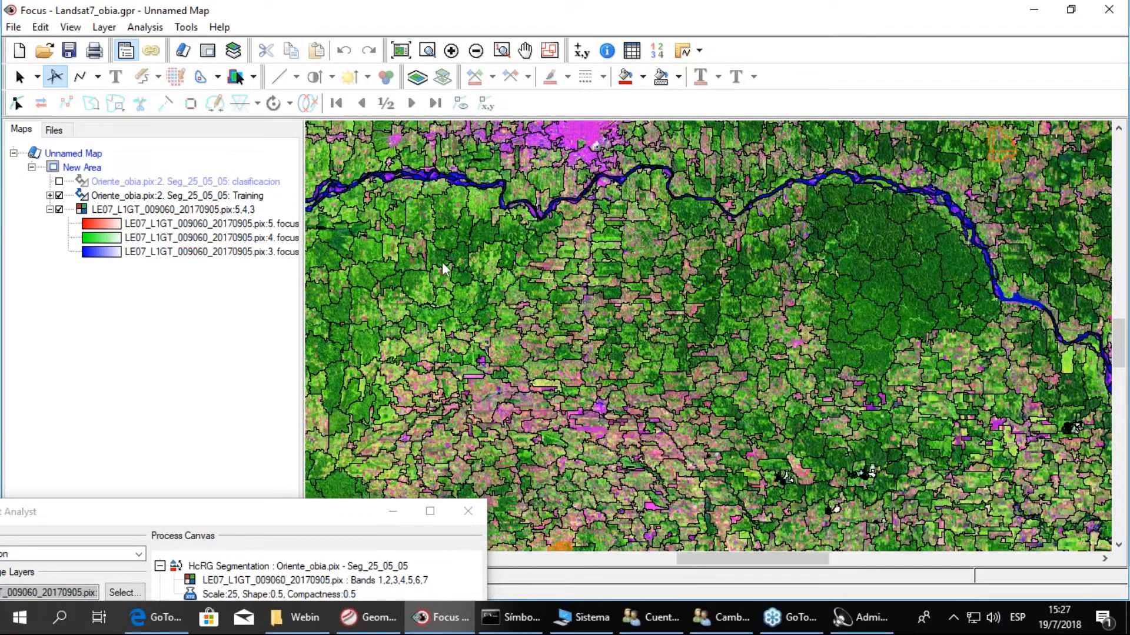
# Switch the Object Analyst operation to Feature Extraction and check its source channel selection
pyautogui.moveTo(164, 525); pyautogui.dragTo(242, 286)
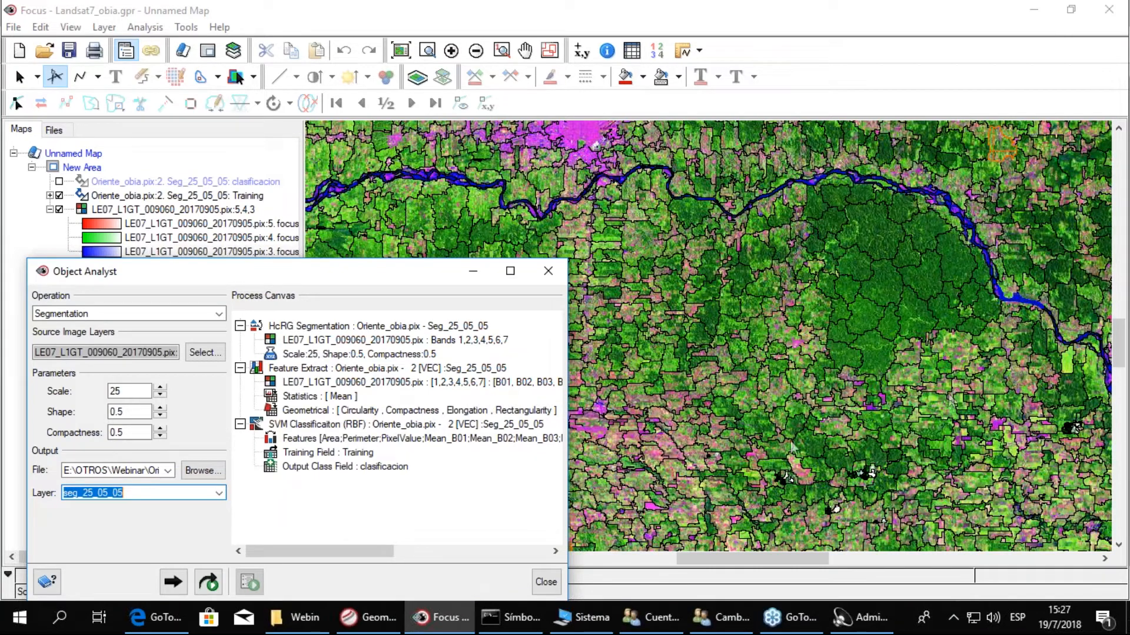
pyautogui.click(218, 314)
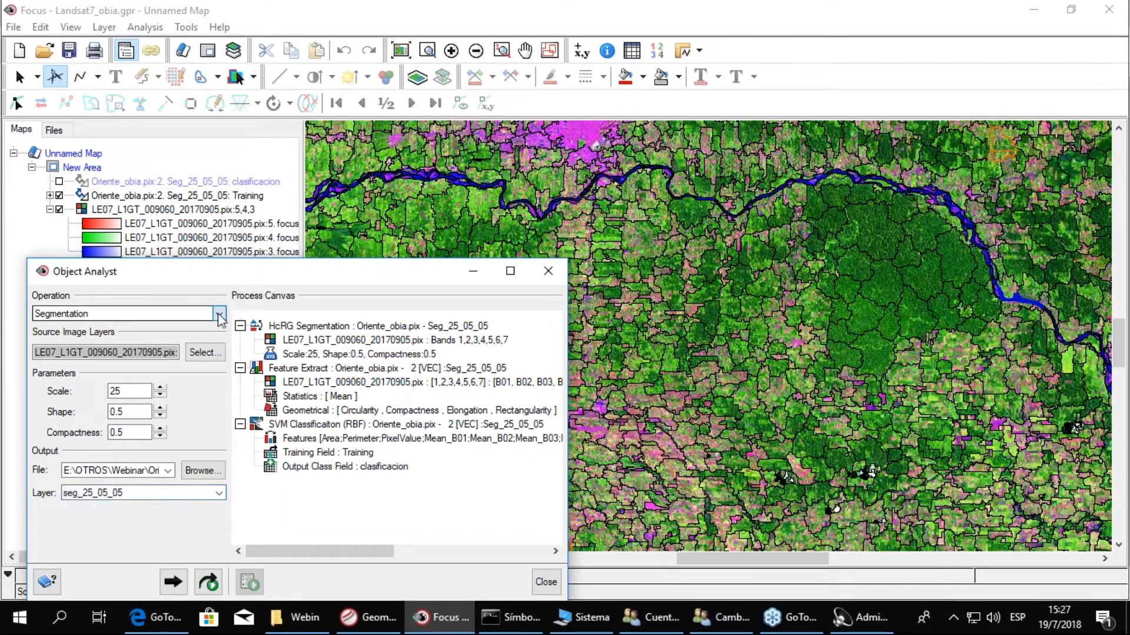
pyautogui.click(151, 349)
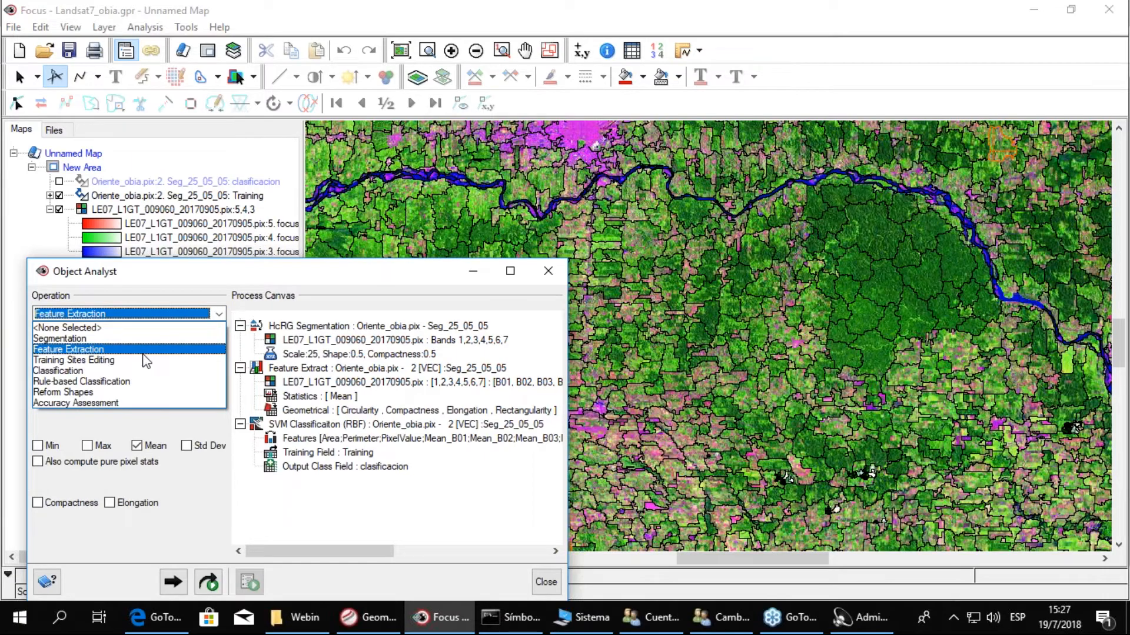
pyautogui.click(195, 354)
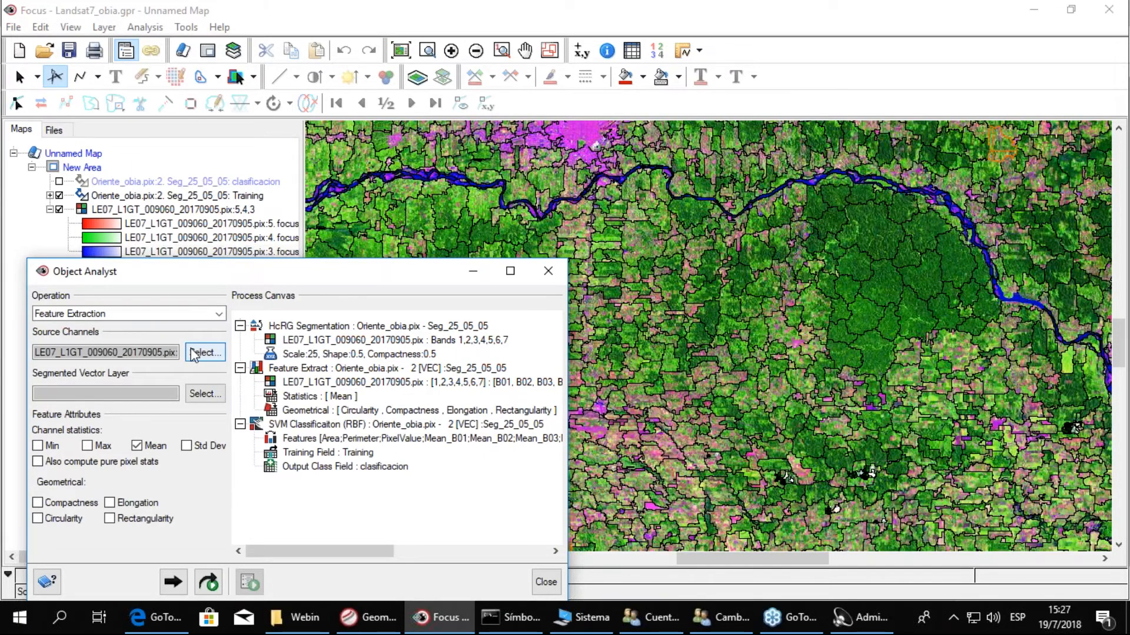
pyautogui.click(700, 214)
# Set the segmented vector layer to Seg_25_05_05 from Oriente_obia.pix
pyautogui.click(197, 399)
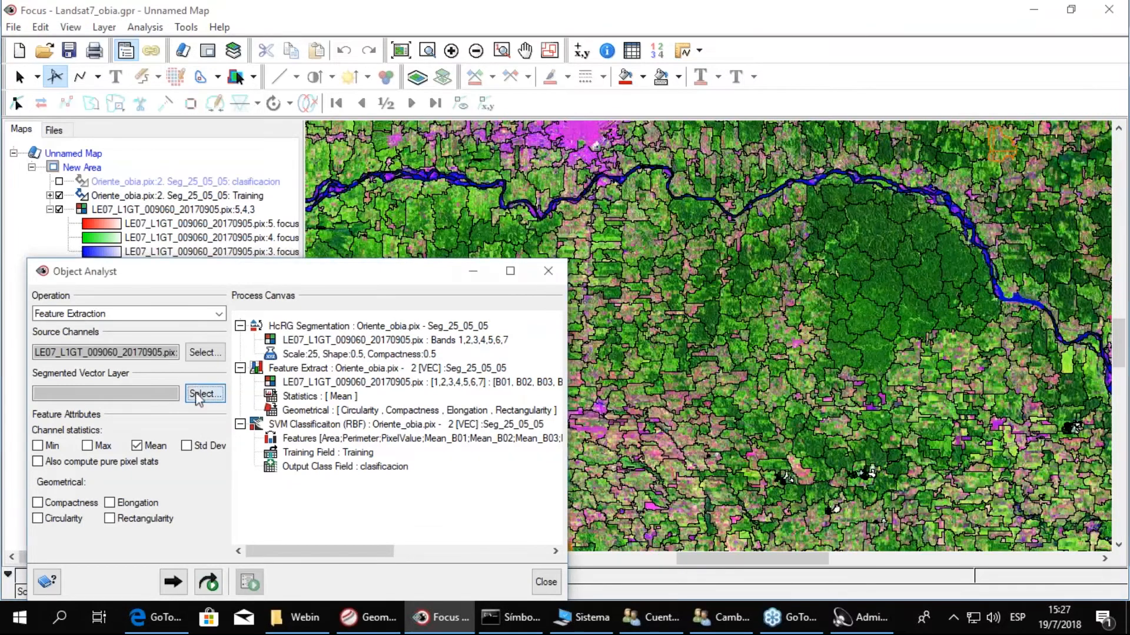
pyautogui.click(653, 246)
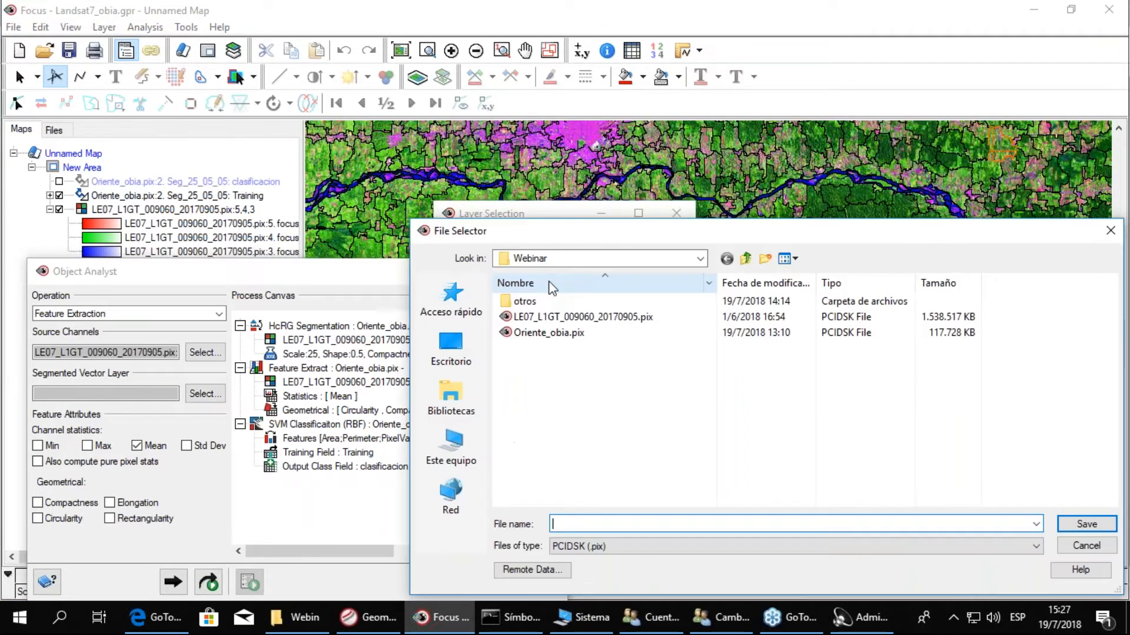
pyautogui.moveTo(582, 230); pyautogui.dragTo(333, 141)
pyautogui.click(297, 247)
pyautogui.click(792, 435)
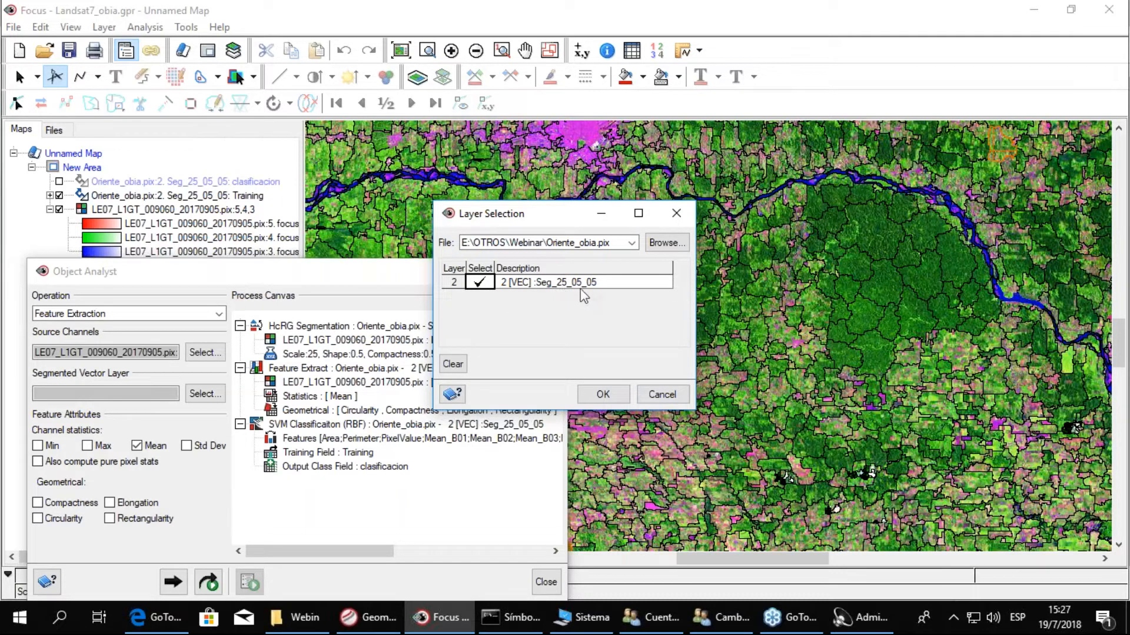
pyautogui.click(606, 395)
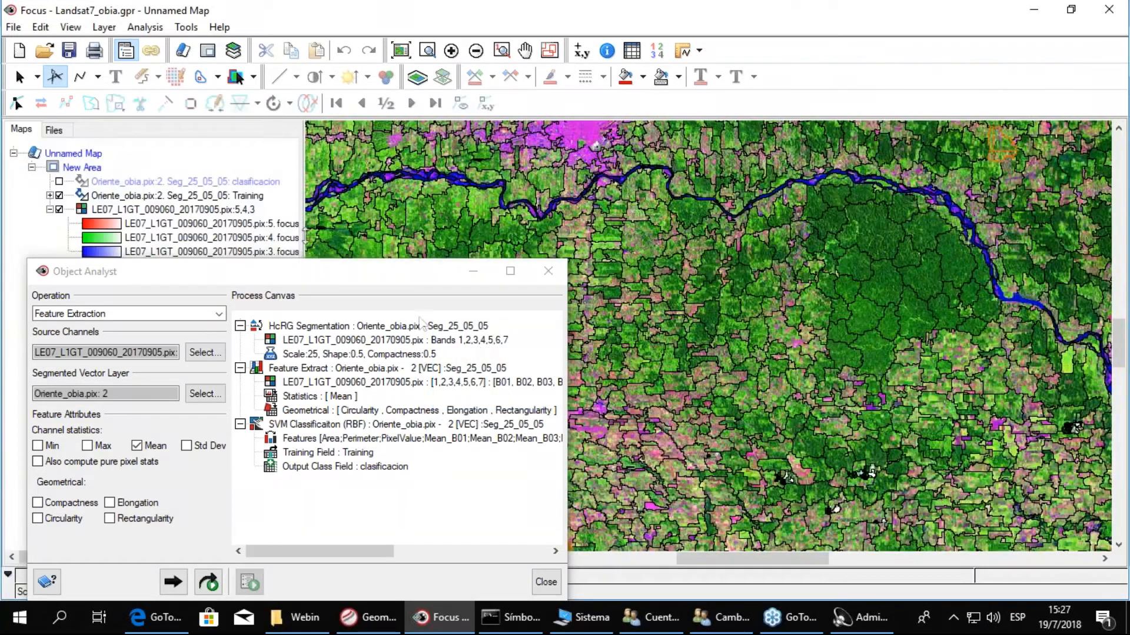
# Include the geometrical attributes Compactness, Elongation, Rectangularity and Circularity in the feature extraction
pyautogui.moveTo(287, 271); pyautogui.dragTo(291, 232)
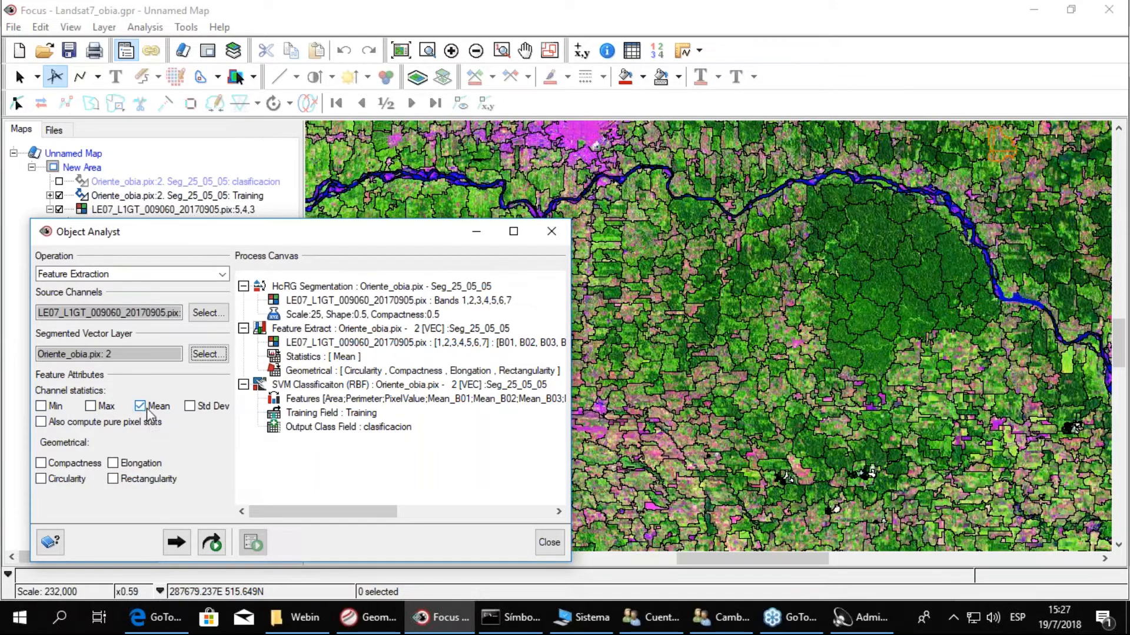
pyautogui.click(41, 465)
pyautogui.click(42, 479)
pyautogui.click(42, 479)
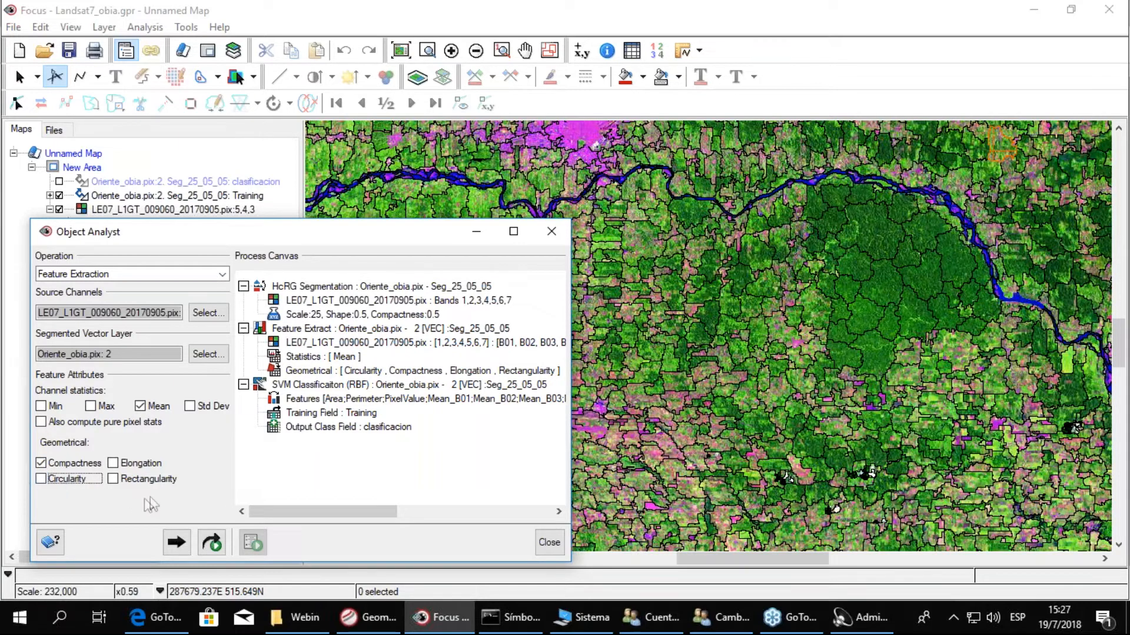
pyautogui.click(113, 464)
pyautogui.click(113, 478)
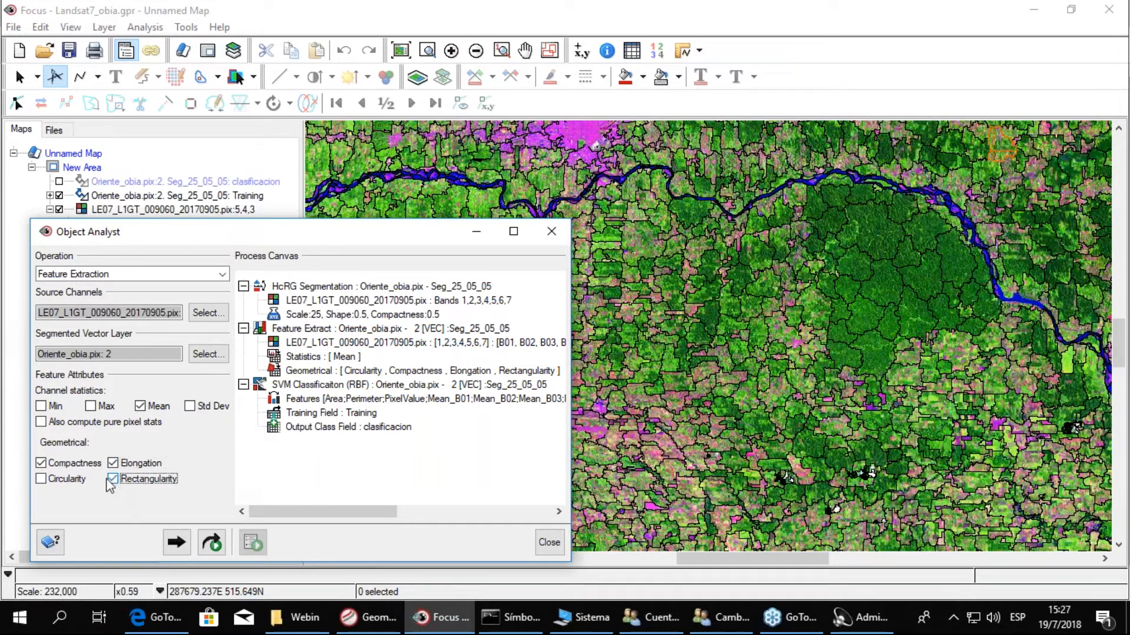
pyautogui.click(41, 479)
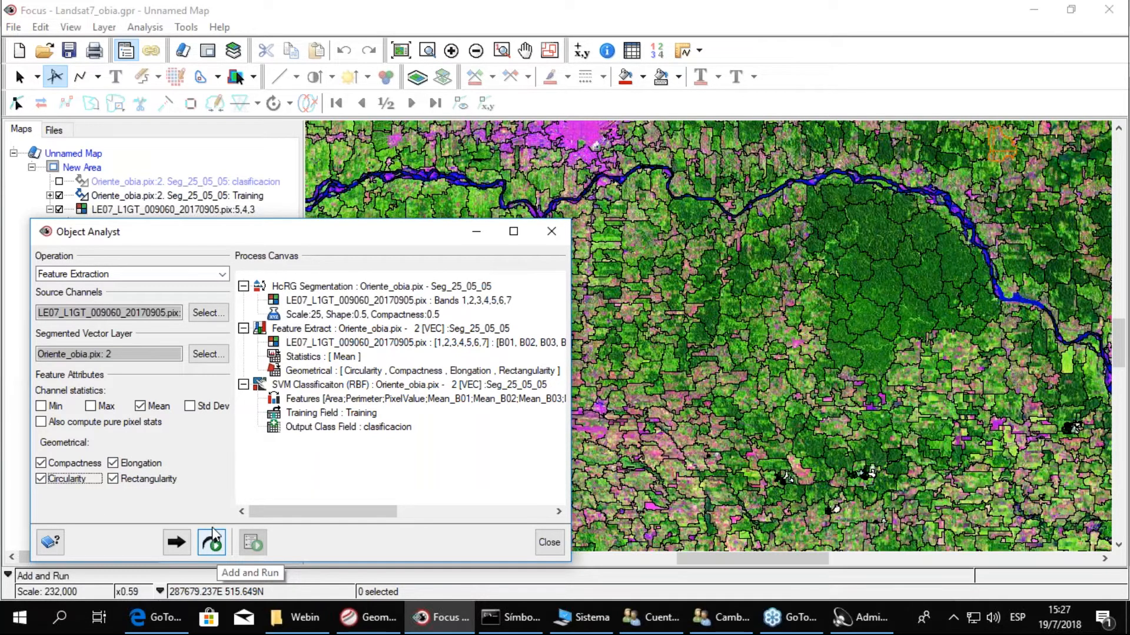
# Examine the mean band and geometrical attribute columns in the Seg_25_05_05: Training layer's attribute table, and close the table
pyautogui.moveTo(269, 238); pyautogui.dragTo(212, 471)
pyautogui.click(231, 196)
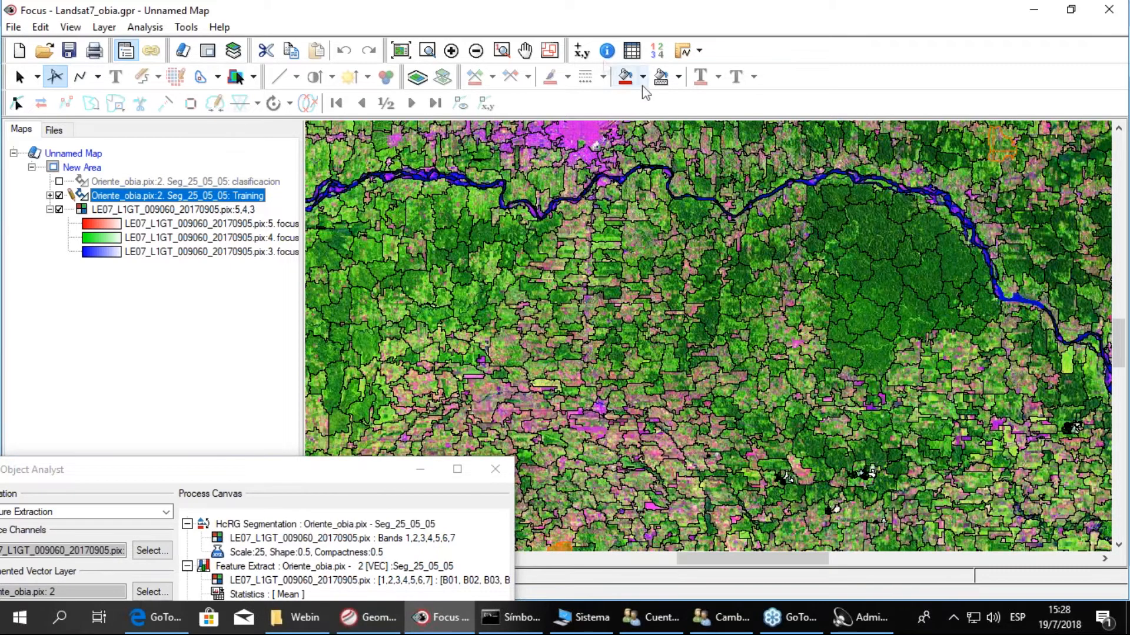
pyautogui.click(633, 51)
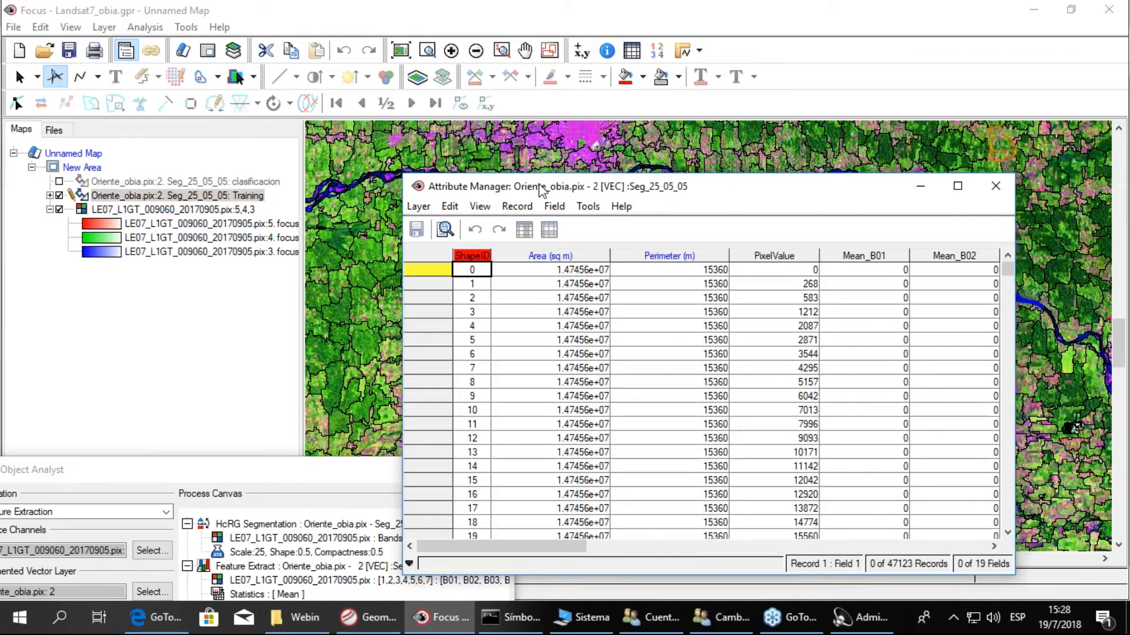
pyautogui.moveTo(540, 190); pyautogui.dragTo(218, 176)
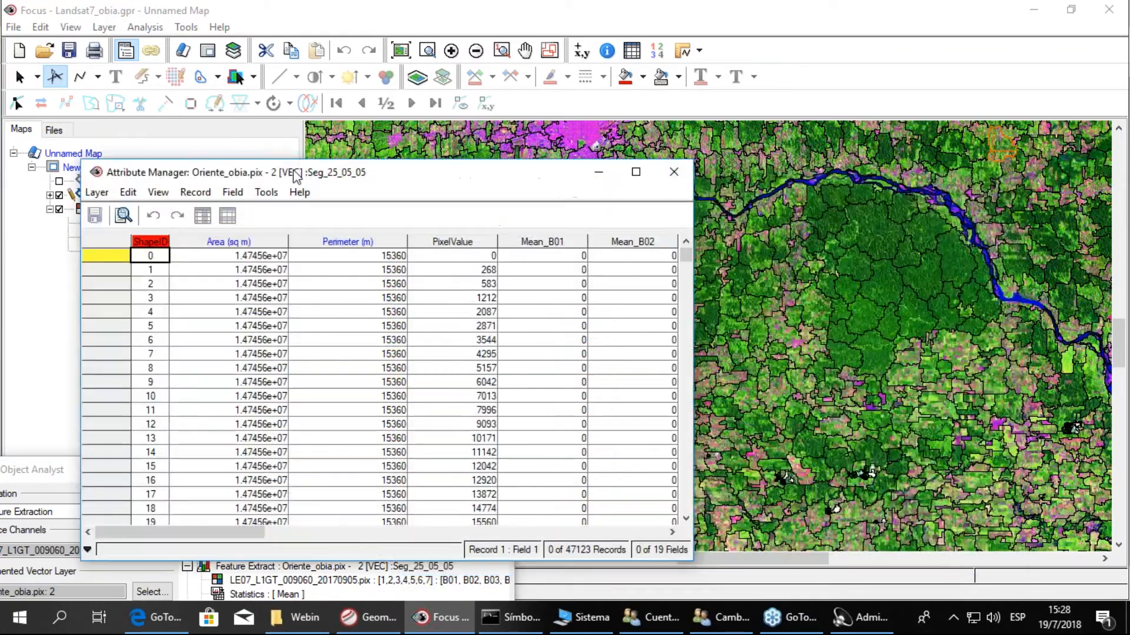
pyautogui.scroll(-3, 347, 424)
pyautogui.scroll(-1, 549, 440)
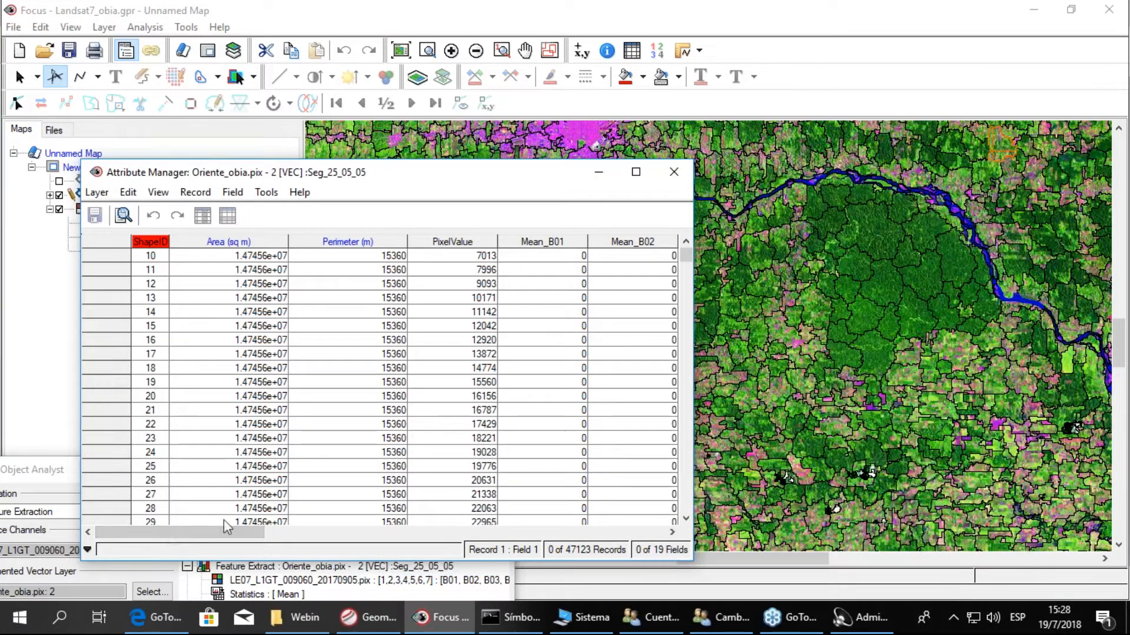
pyautogui.hscroll(5, 529, 447)
pyautogui.moveTo(687, 256); pyautogui.dragTo(689, 329)
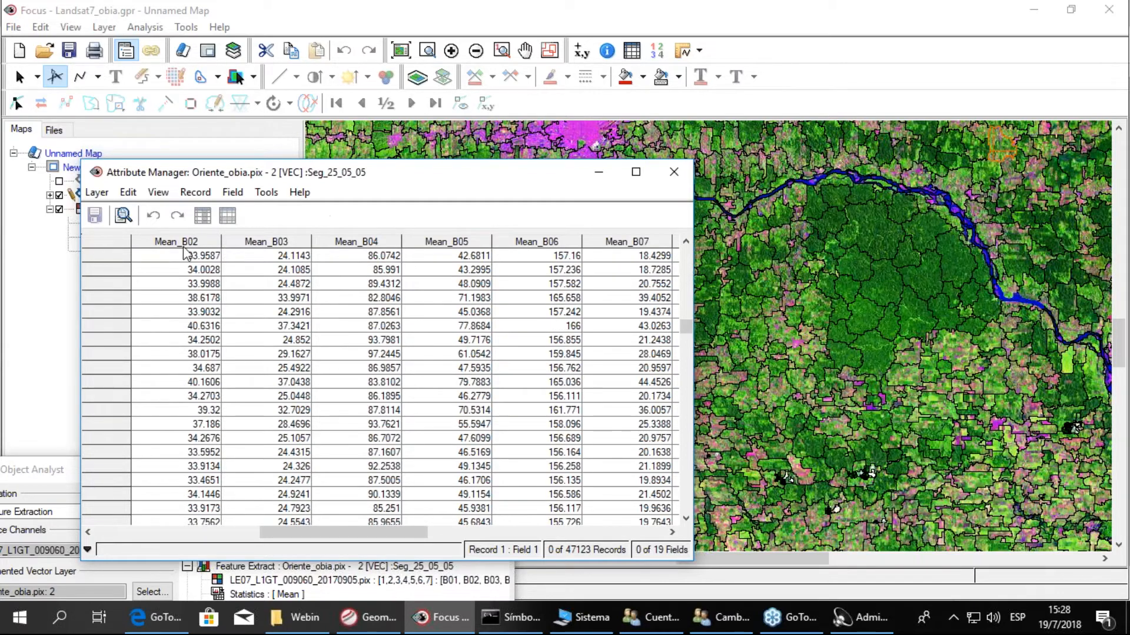
pyautogui.moveTo(407, 532); pyautogui.dragTo(458, 540)
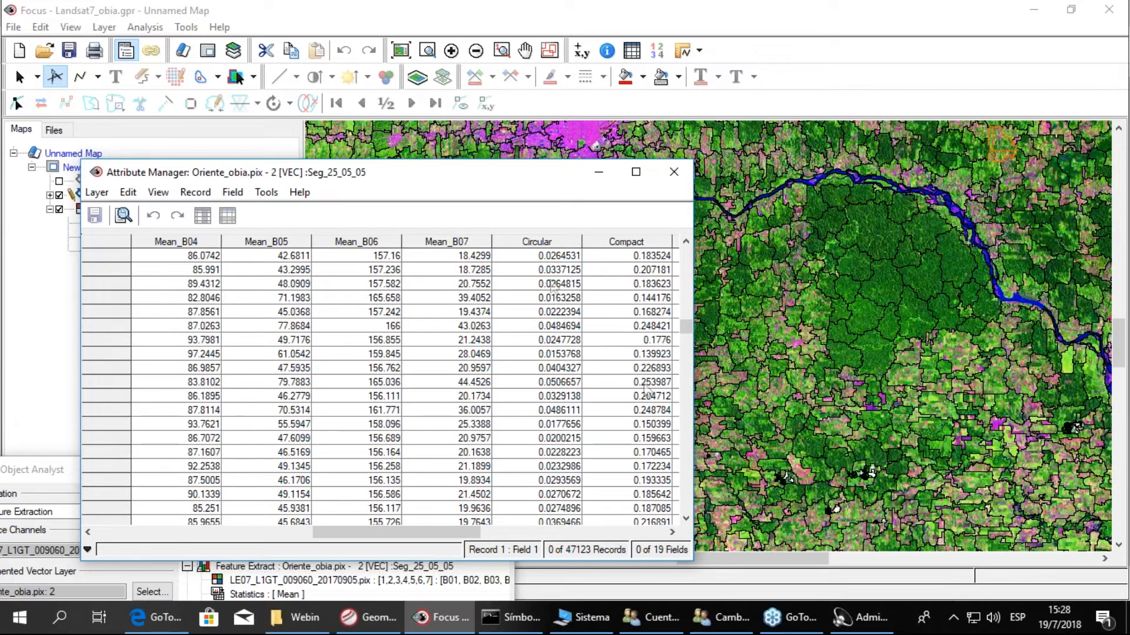
pyautogui.click(674, 172)
# Switch the Object Analyst operation to Training Sites Editing with Seg_25_05_05 from Oriente_obia.pix as the training vector layer
pyautogui.moveTo(303, 467); pyautogui.dragTo(368, 263)
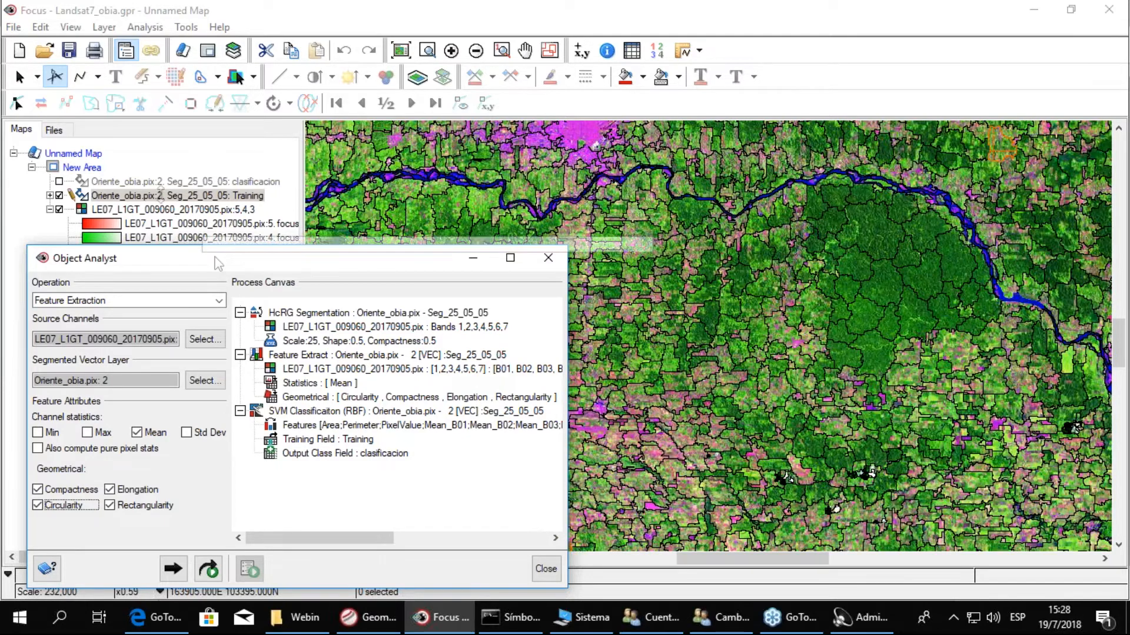
pyautogui.click(219, 305)
pyautogui.click(219, 304)
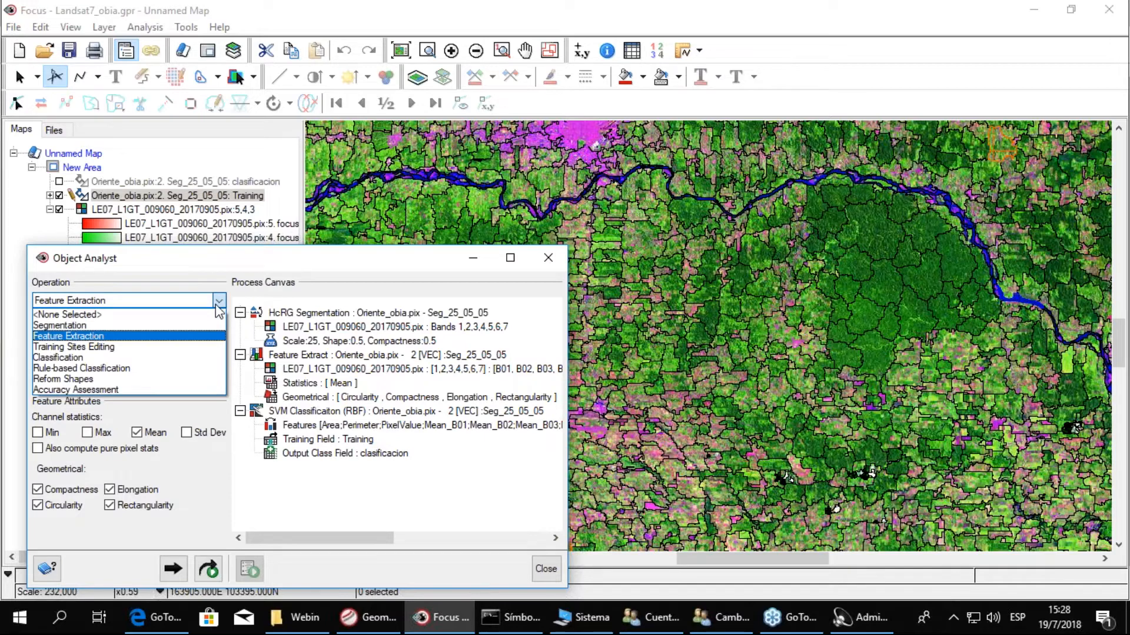
pyautogui.click(118, 346)
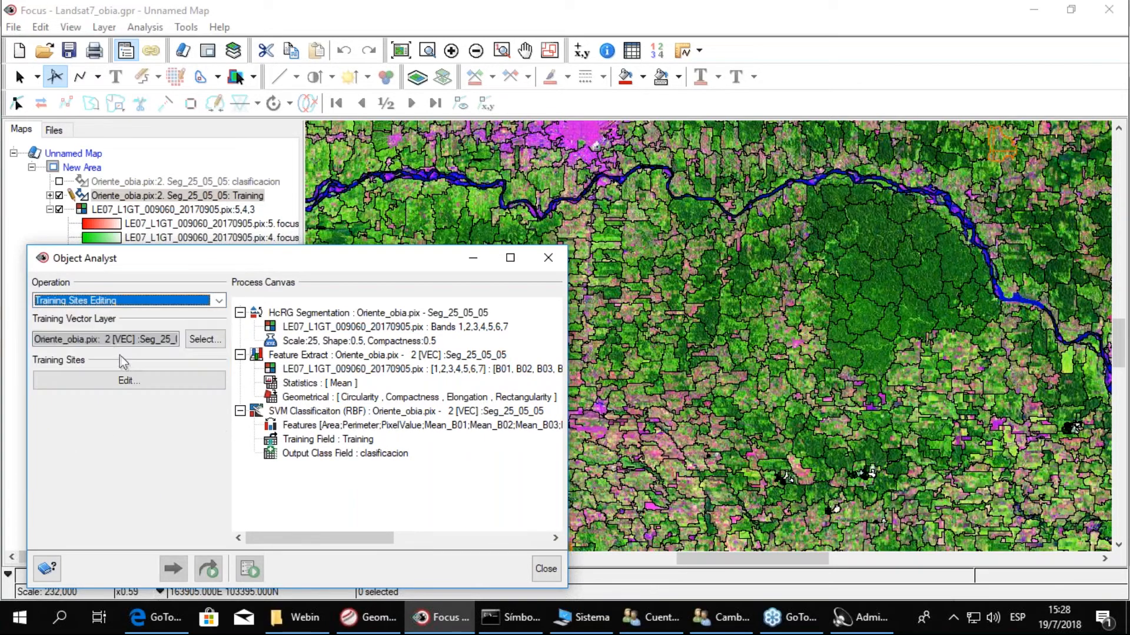
pyautogui.click(204, 344)
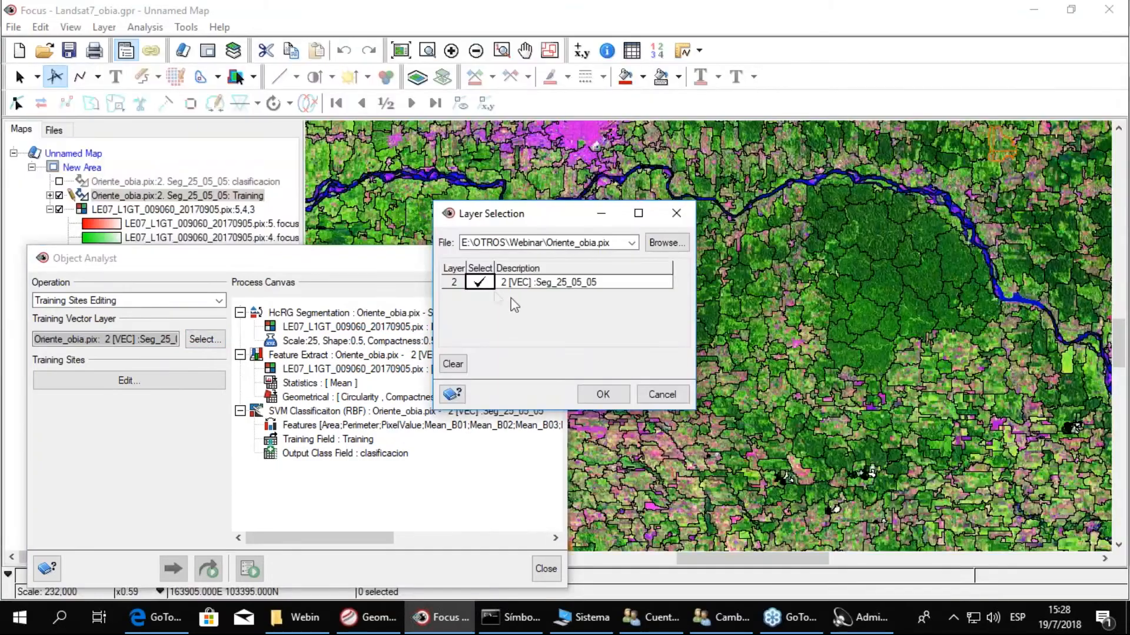
pyautogui.click(602, 394)
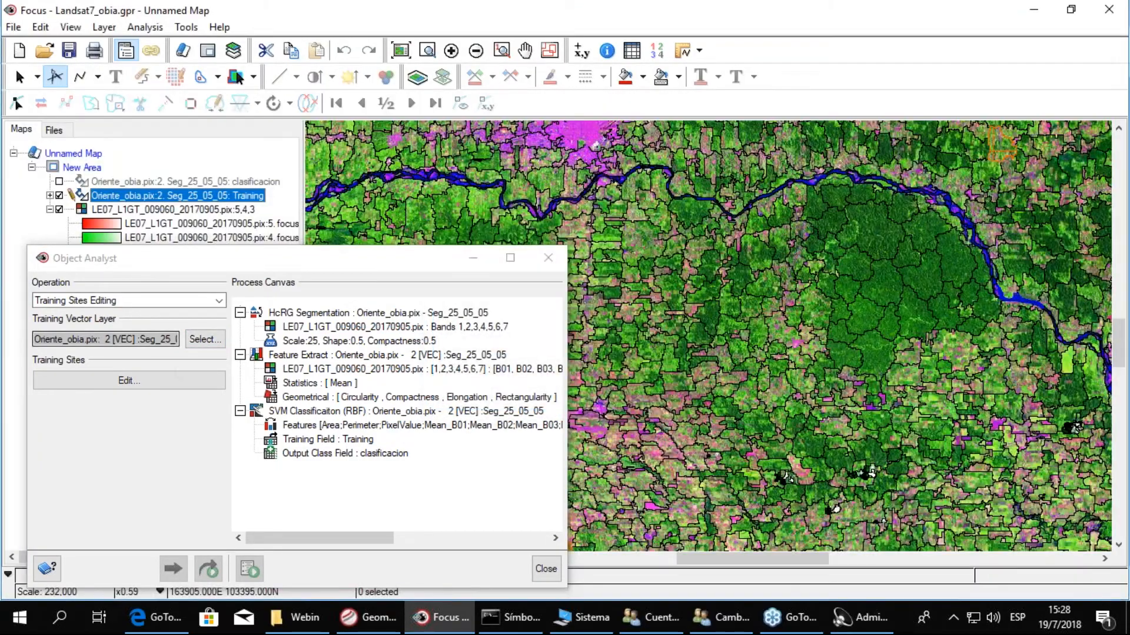
# Open the training sites for editing and review the list of existing classes with their sample counts
pyautogui.click(168, 383)
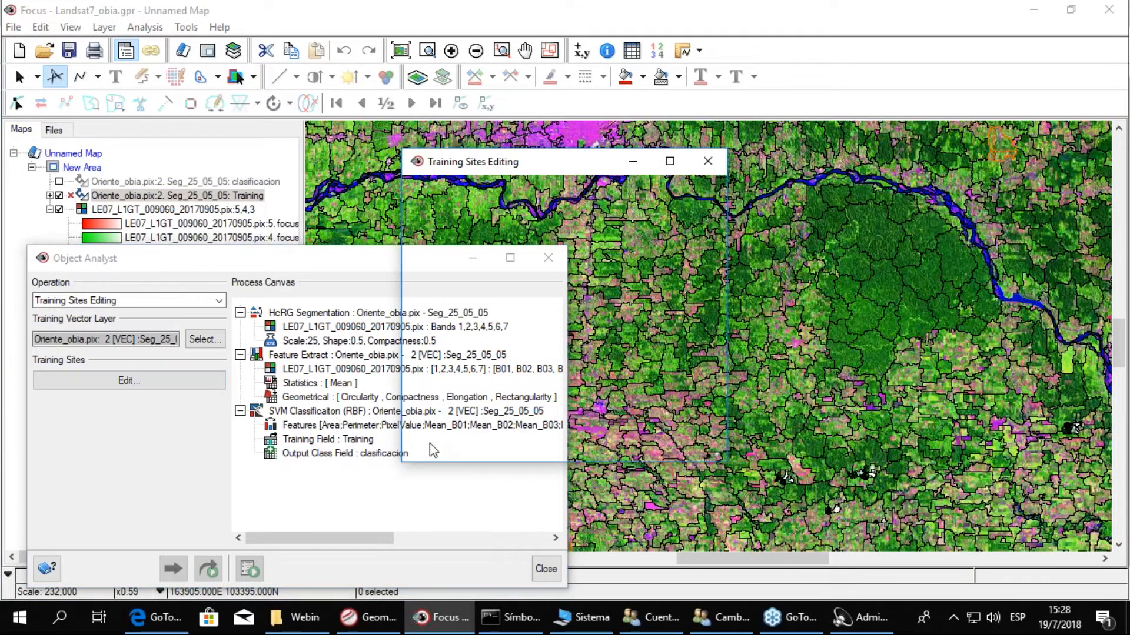
pyautogui.click(326, 257)
pyautogui.moveTo(326, 257); pyautogui.dragTo(267, 432)
pyautogui.moveTo(515, 164); pyautogui.dragTo(212, 290)
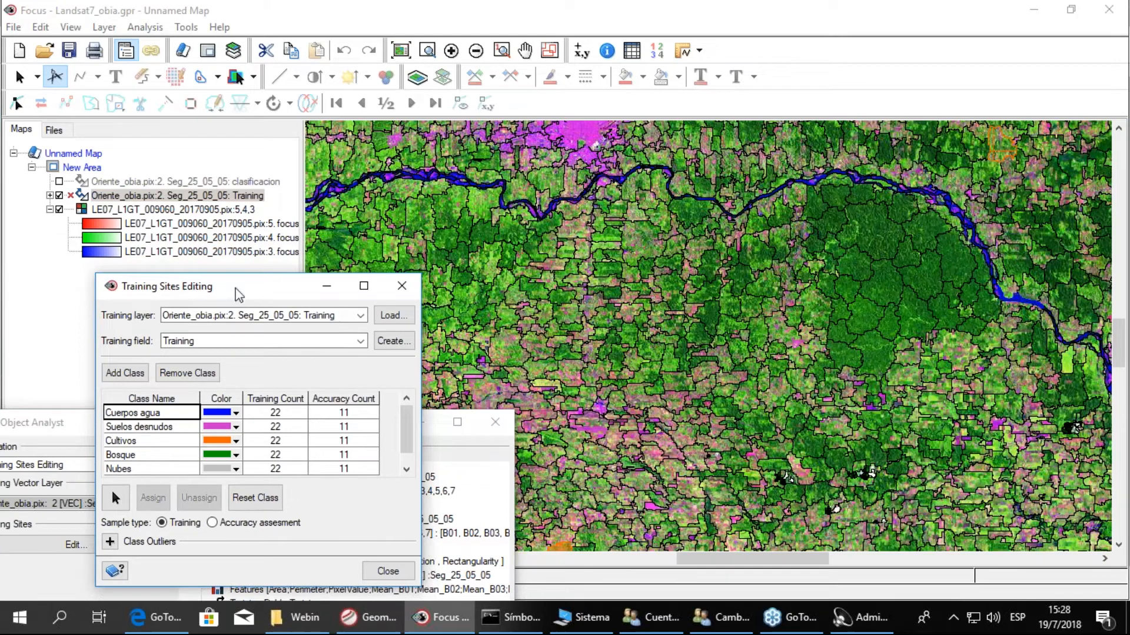
pyautogui.scroll(-1, 147, 451)
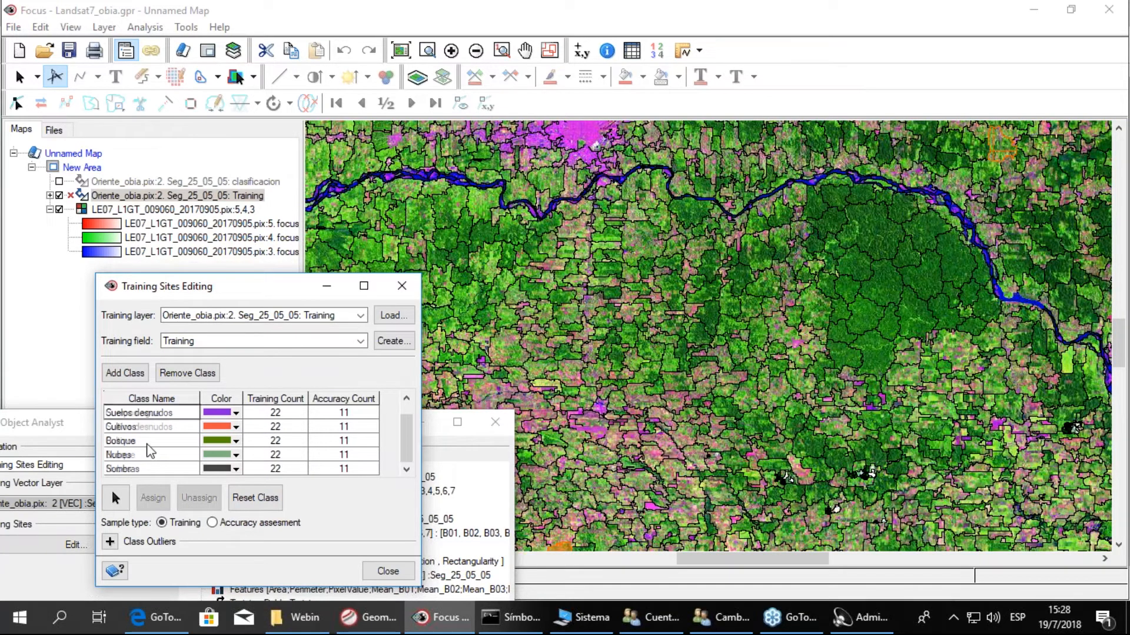
# Add a training class named pastos and give it the yellow colour R 255, G 255, B 0
pyautogui.click(121, 374)
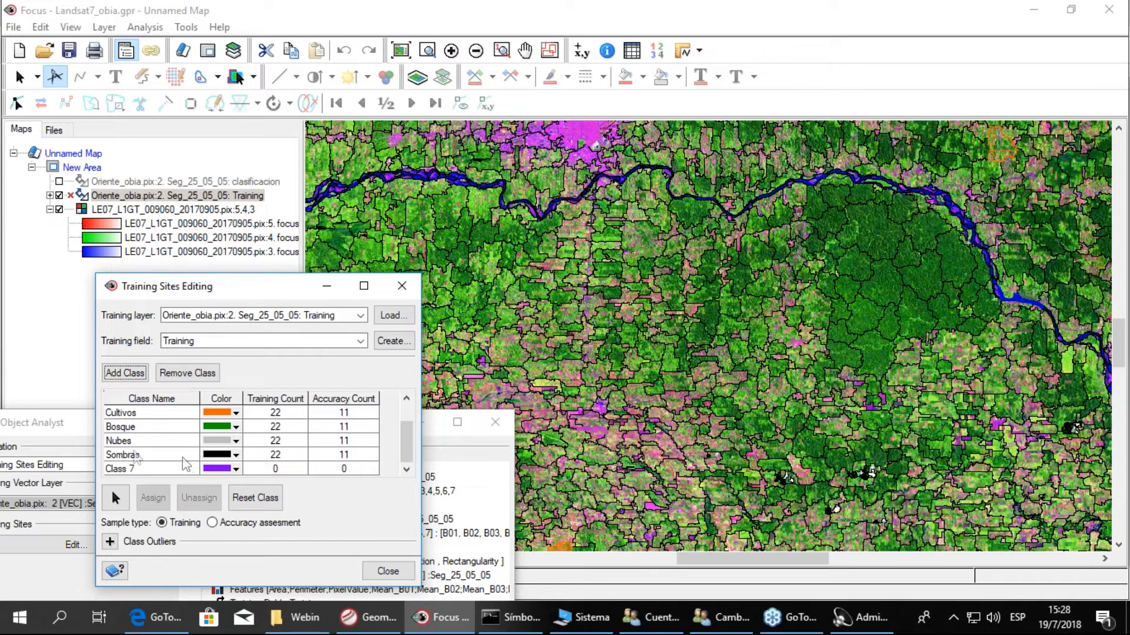
pyautogui.click(146, 471)
pyautogui.write('p')
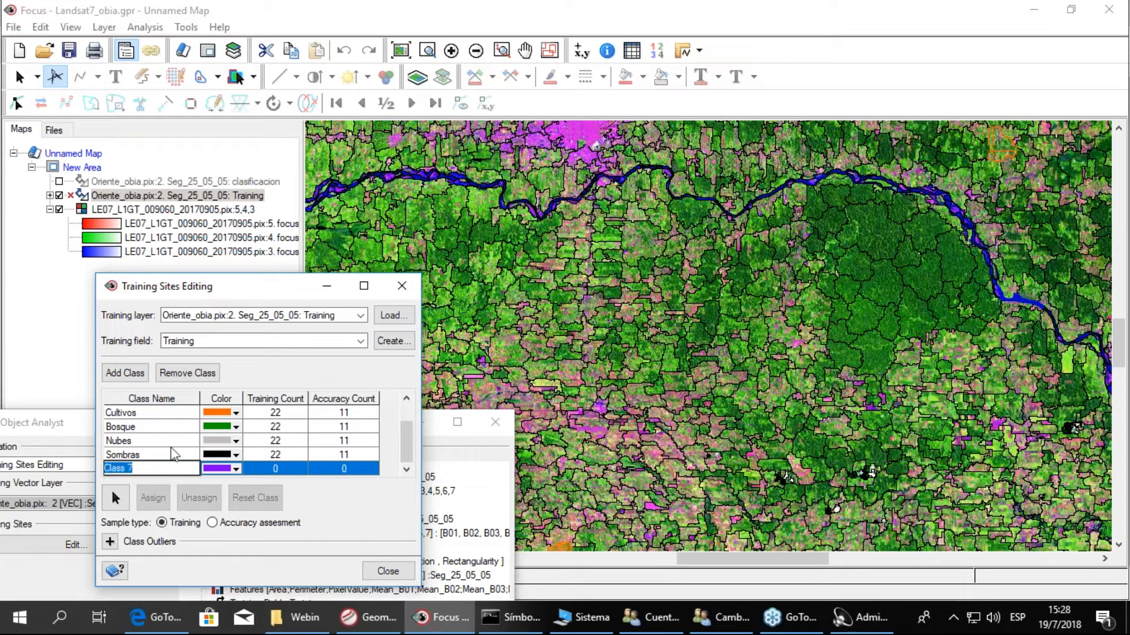
pyautogui.write('astos')
pyautogui.click(236, 469)
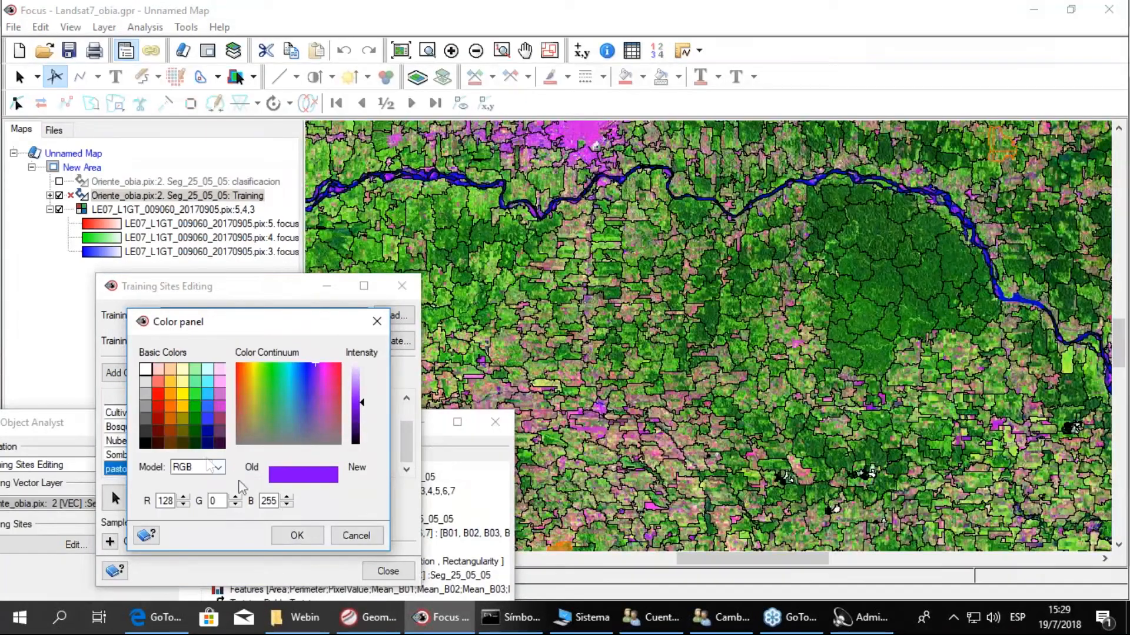
pyautogui.click(183, 393)
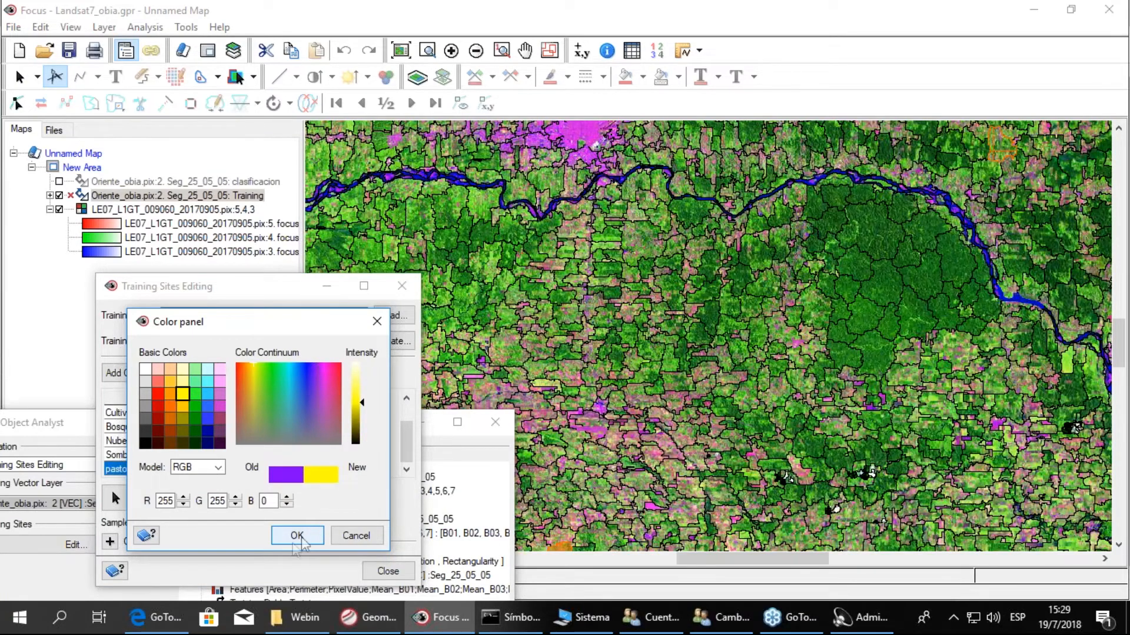
pyautogui.click(296, 535)
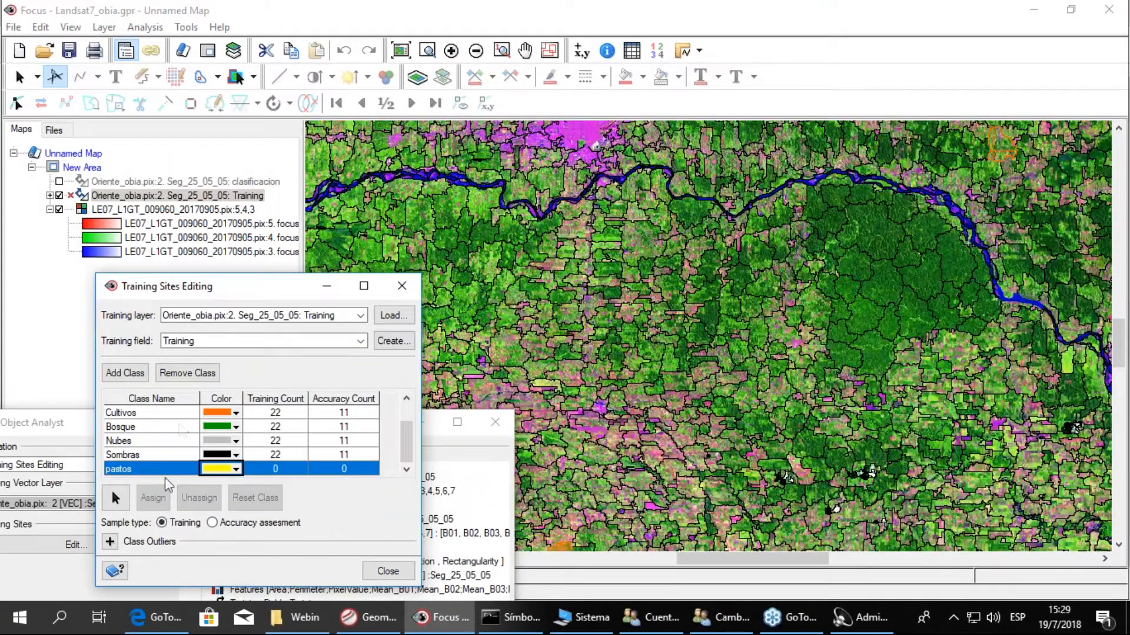
# Assign two neighbouring light-green segments within the dark forest area to the pastos class as training samples
pyautogui.click(116, 498)
pyautogui.scroll(-3, 626, 388)
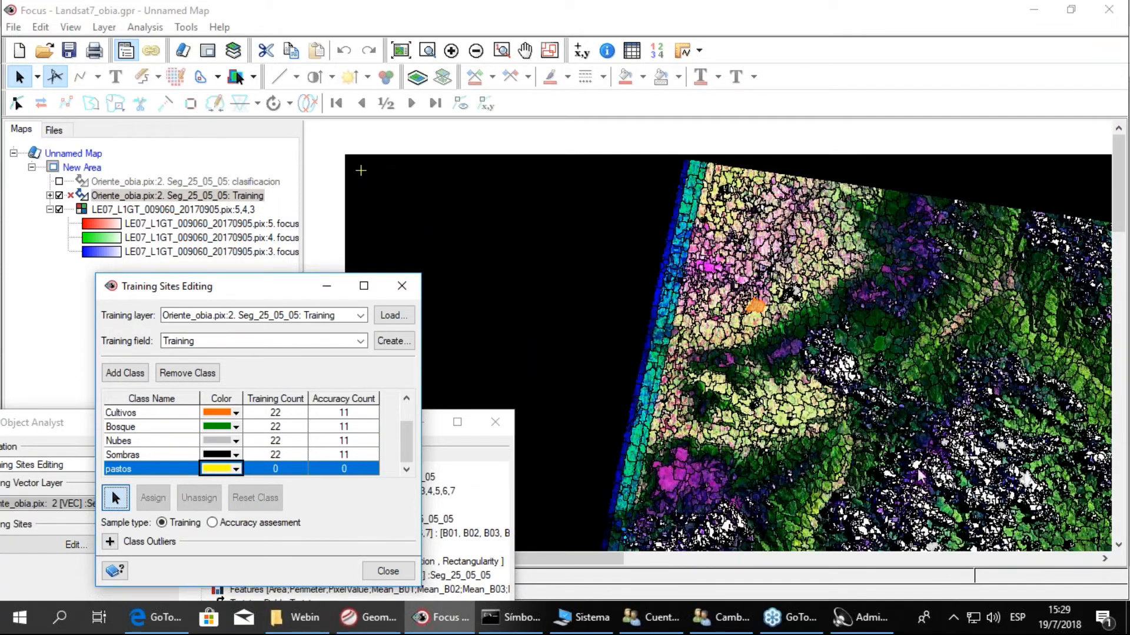
pyautogui.scroll(3, 367, 152)
pyautogui.moveTo(782, 444); pyautogui.dragTo(360, 253)
pyautogui.scroll(1, 383, 256)
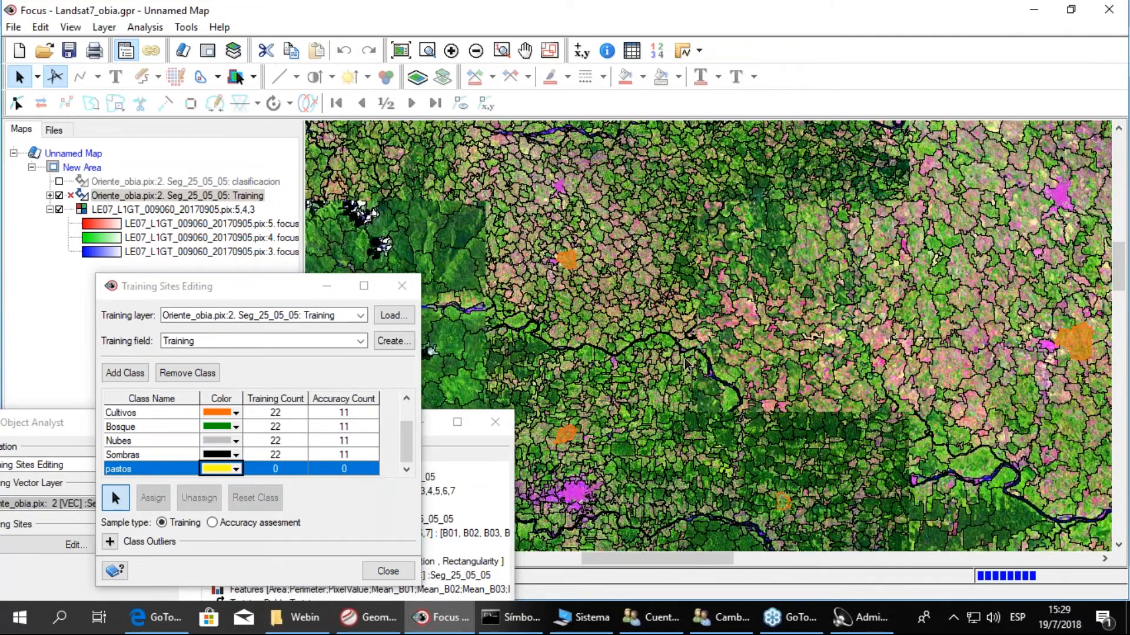
pyautogui.moveTo(732, 427); pyautogui.dragTo(648, 294)
pyautogui.moveTo(623, 435); pyautogui.dragTo(628, 263)
pyautogui.click(546, 346)
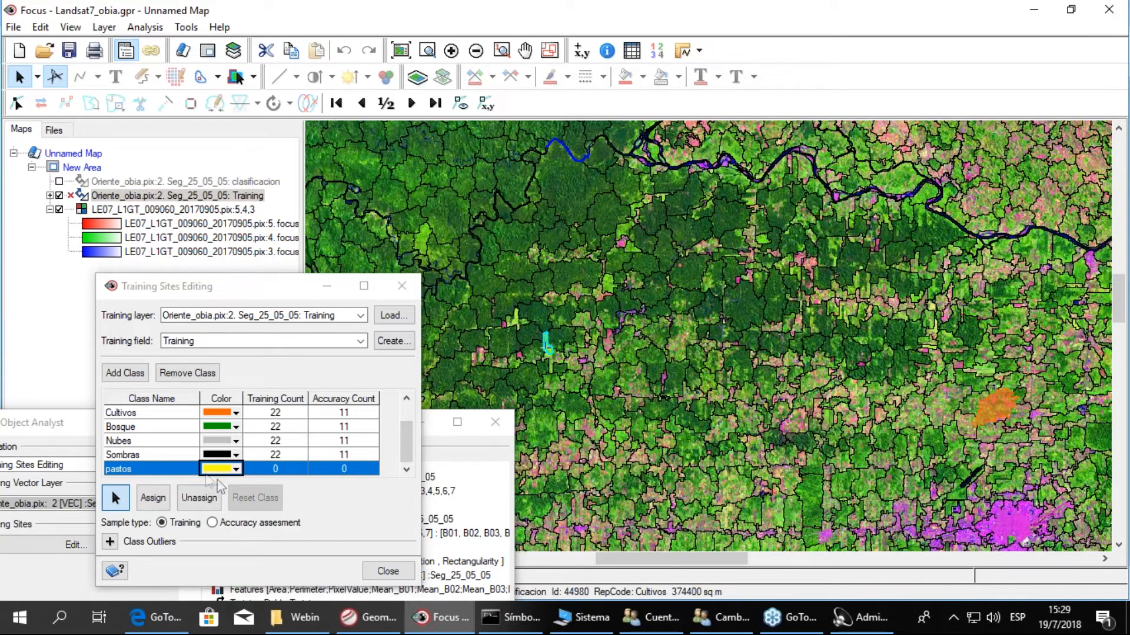
pyautogui.click(151, 500)
pyautogui.scroll(2, 531, 318)
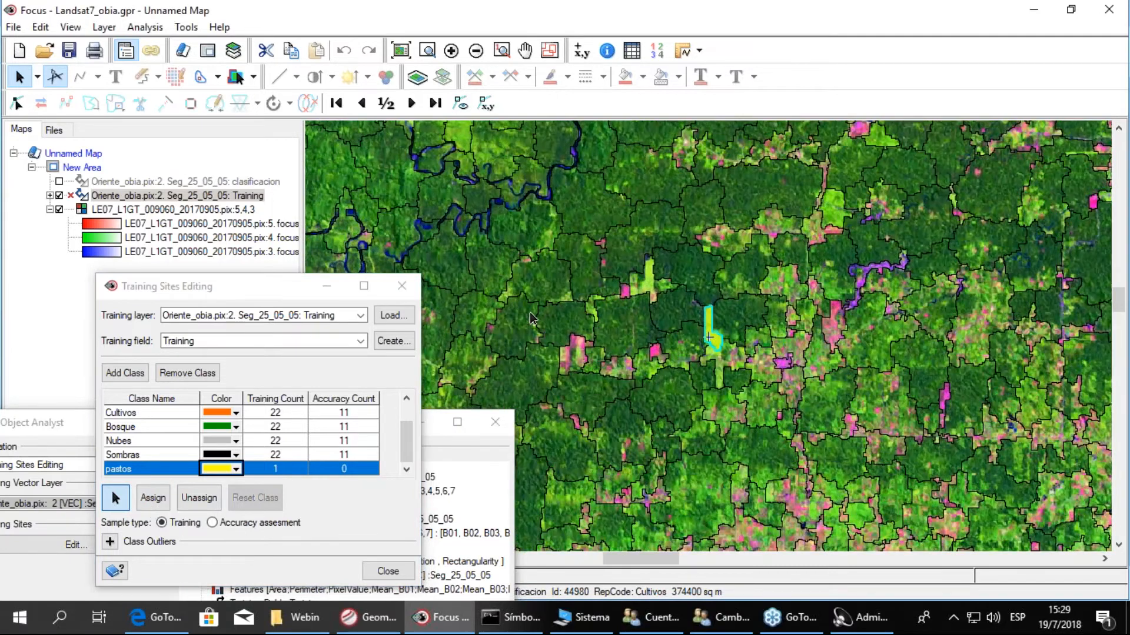
pyautogui.click(652, 283)
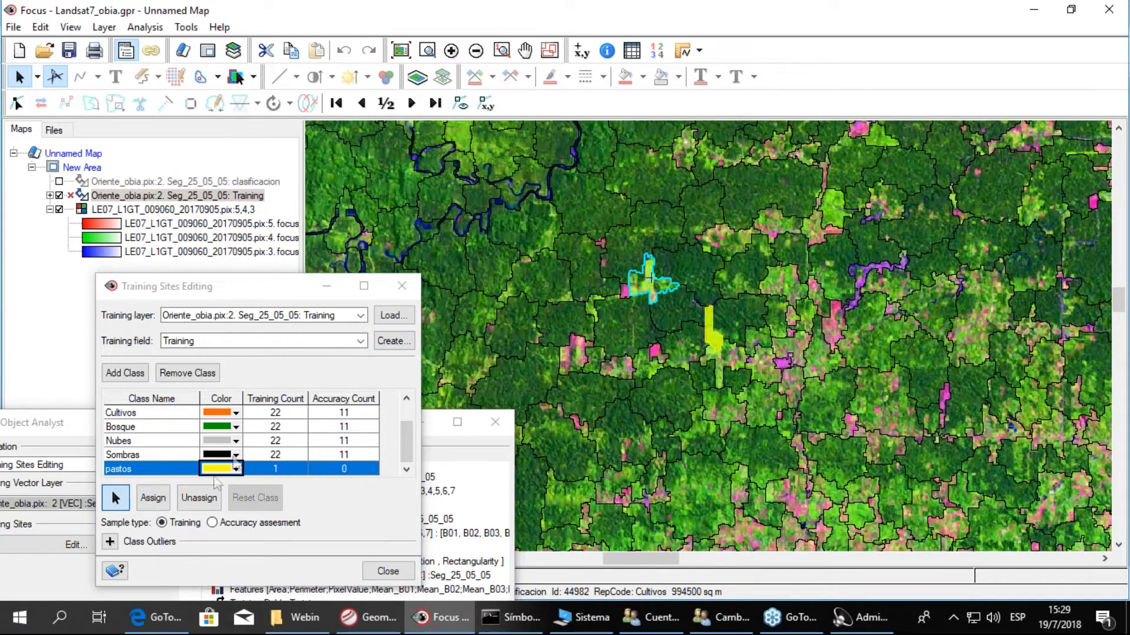
pyautogui.click(155, 501)
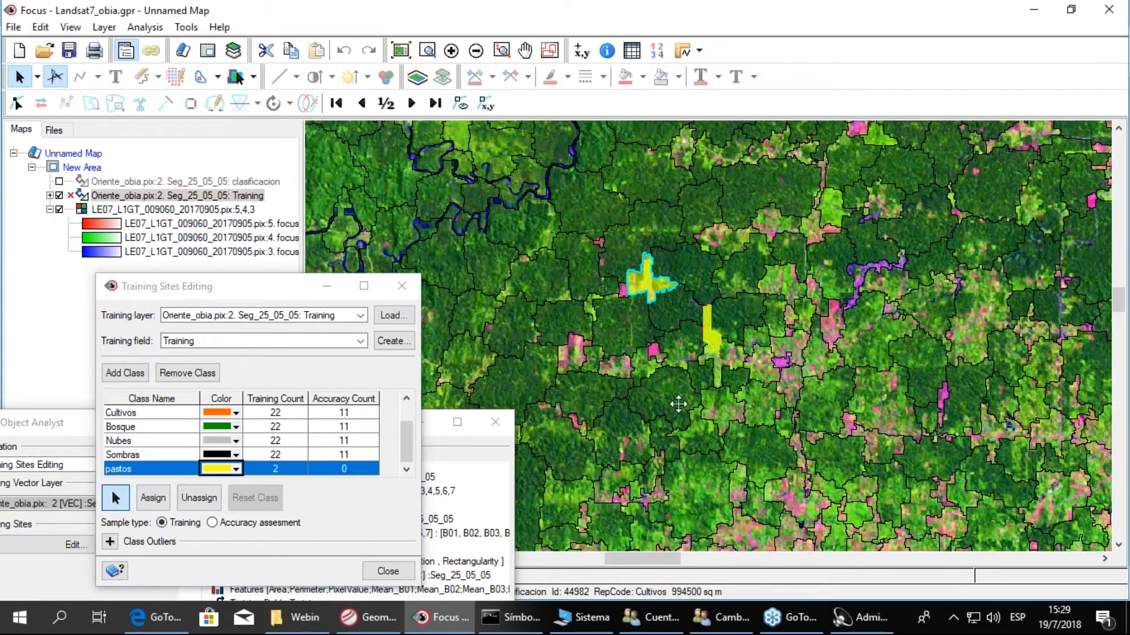
# Assign the rounded forest segment just south of the two pastos samples to pastos, and unassign it again
pyautogui.moveTo(678, 404); pyautogui.dragTo(638, 396)
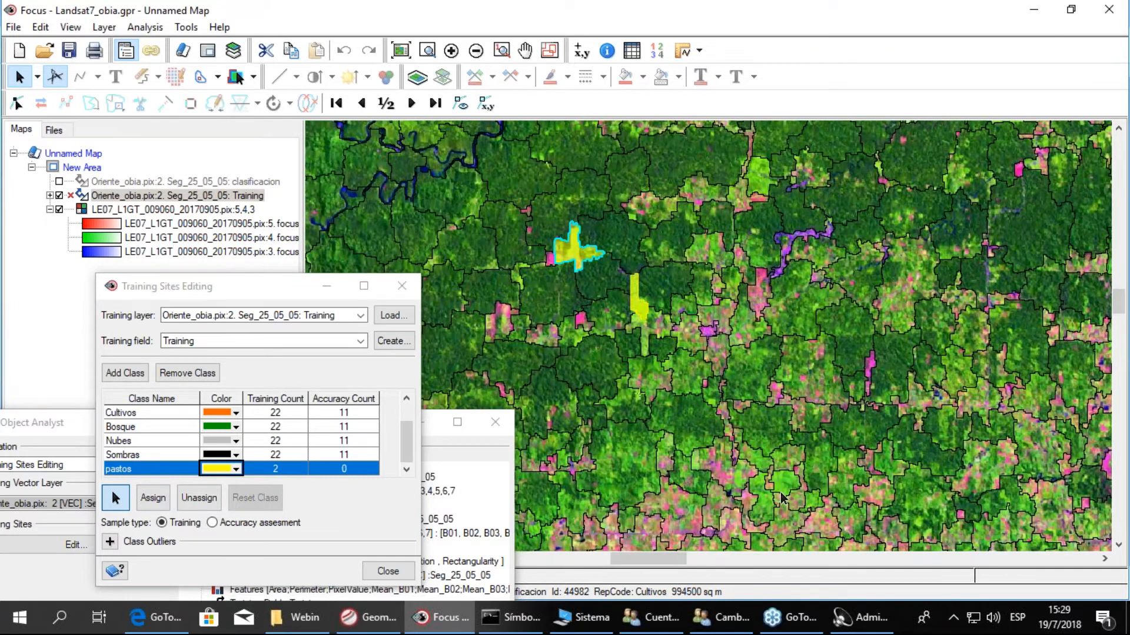
pyautogui.click(600, 381)
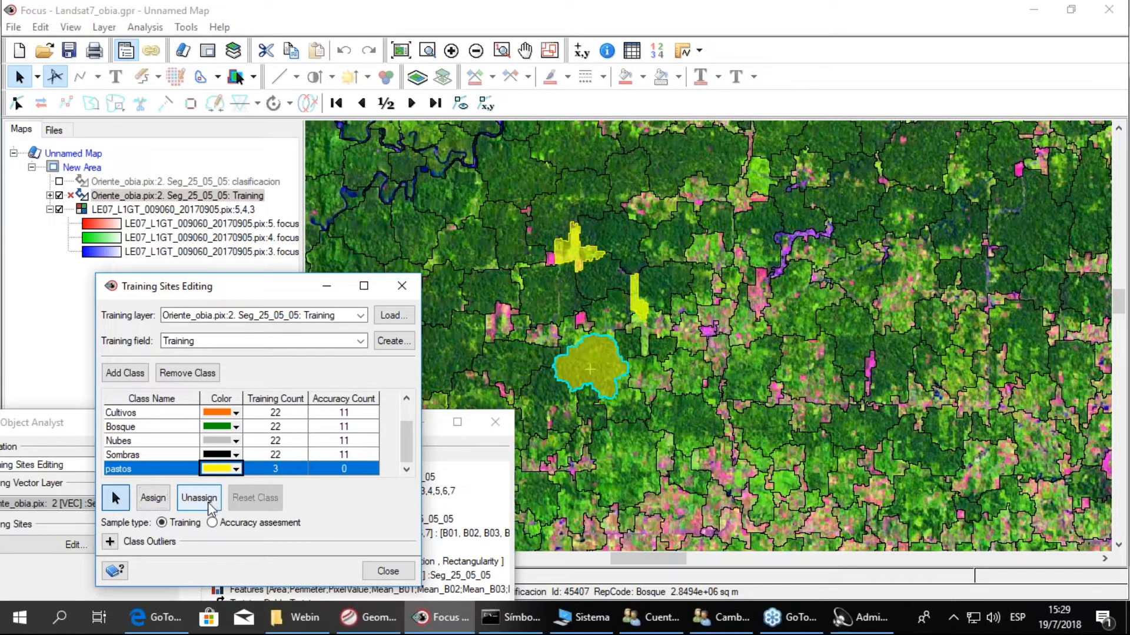
pyautogui.click(199, 498)
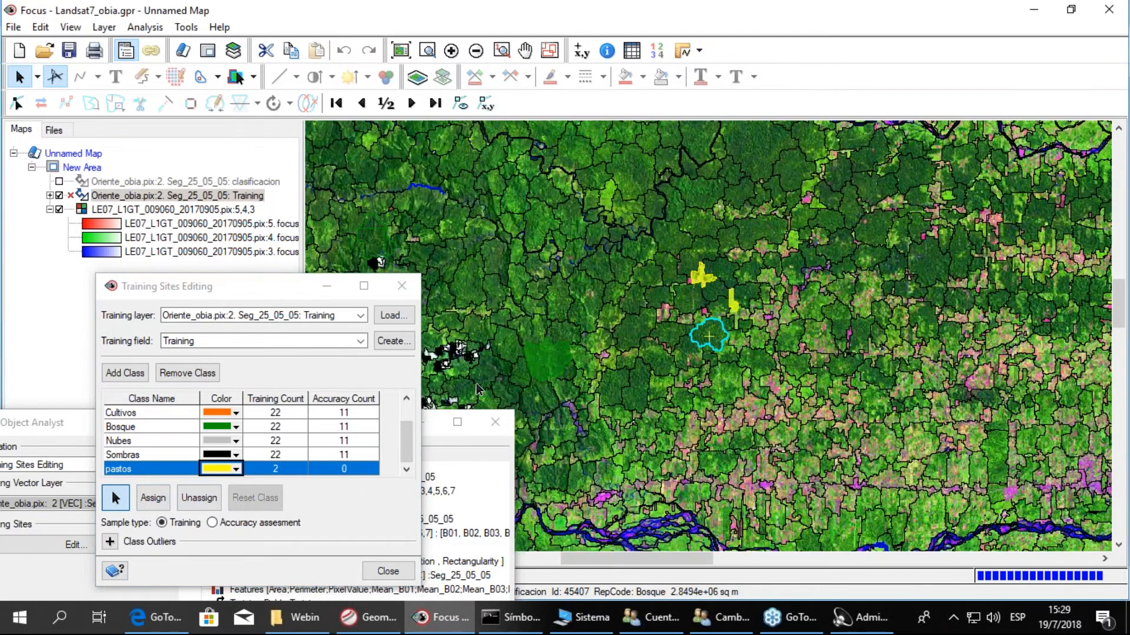
# Add one more class after pastos and return to the start of the training class list
pyautogui.click(125, 373)
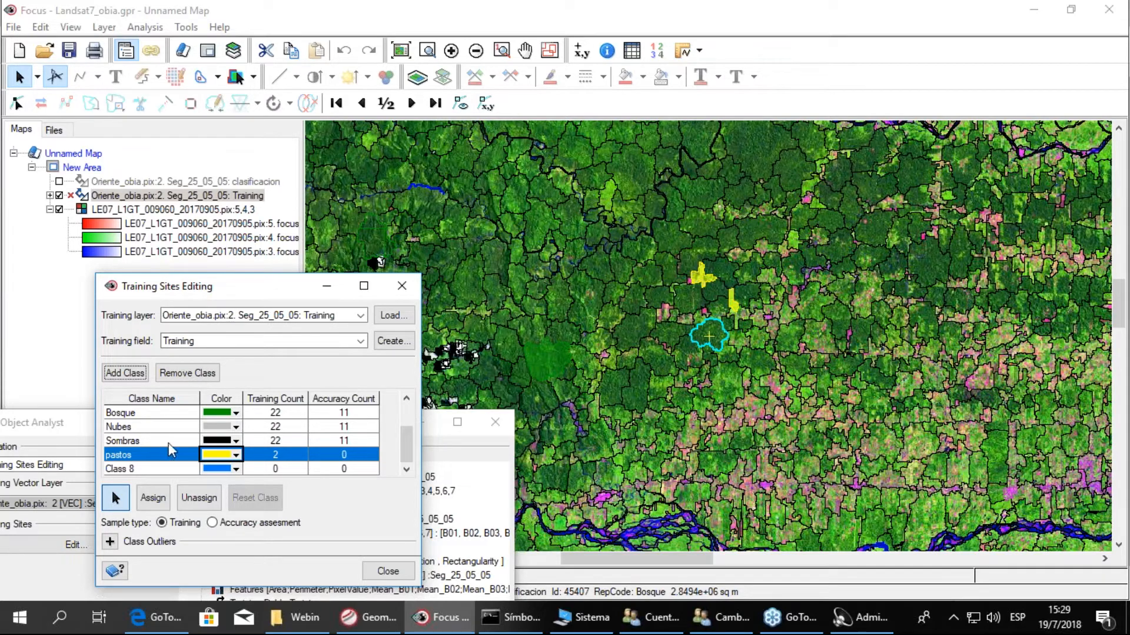
pyautogui.scroll(3, 170, 444)
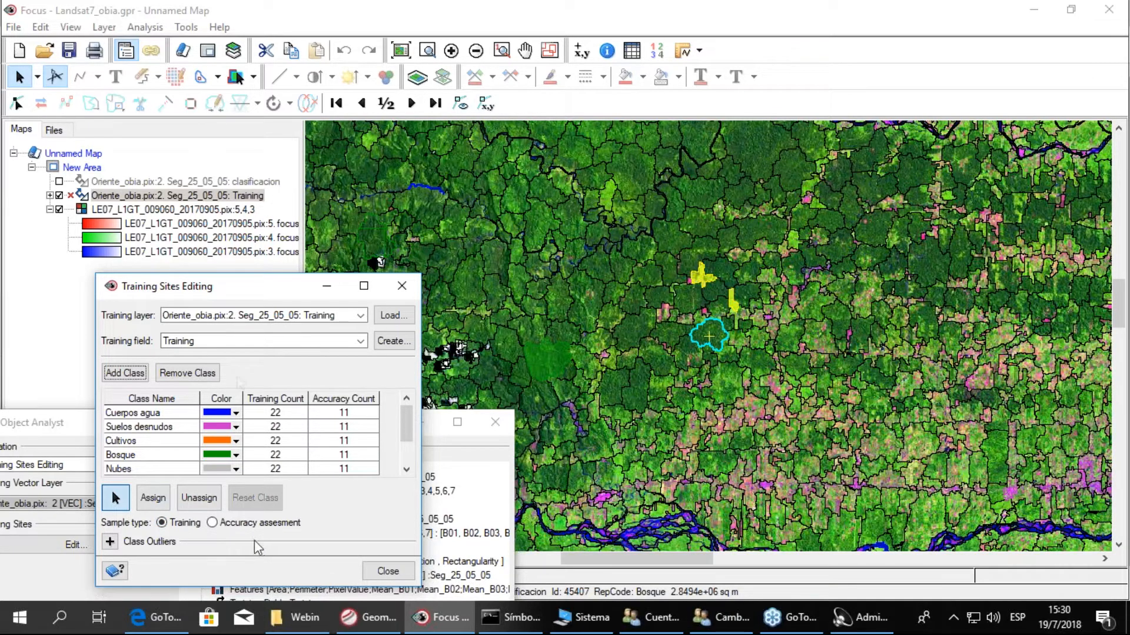
pyautogui.moveTo(290, 297); pyautogui.dragTo(279, 263)
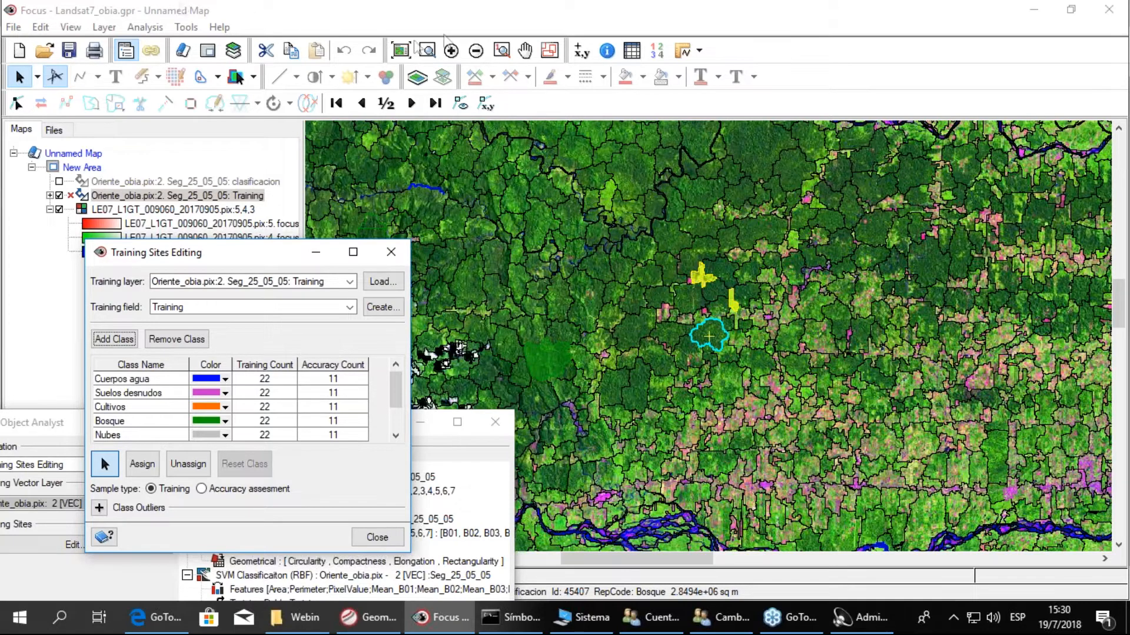
# Examine the distribution of the training sites over the full image extent and close the training sites editor
pyautogui.click(400, 52)
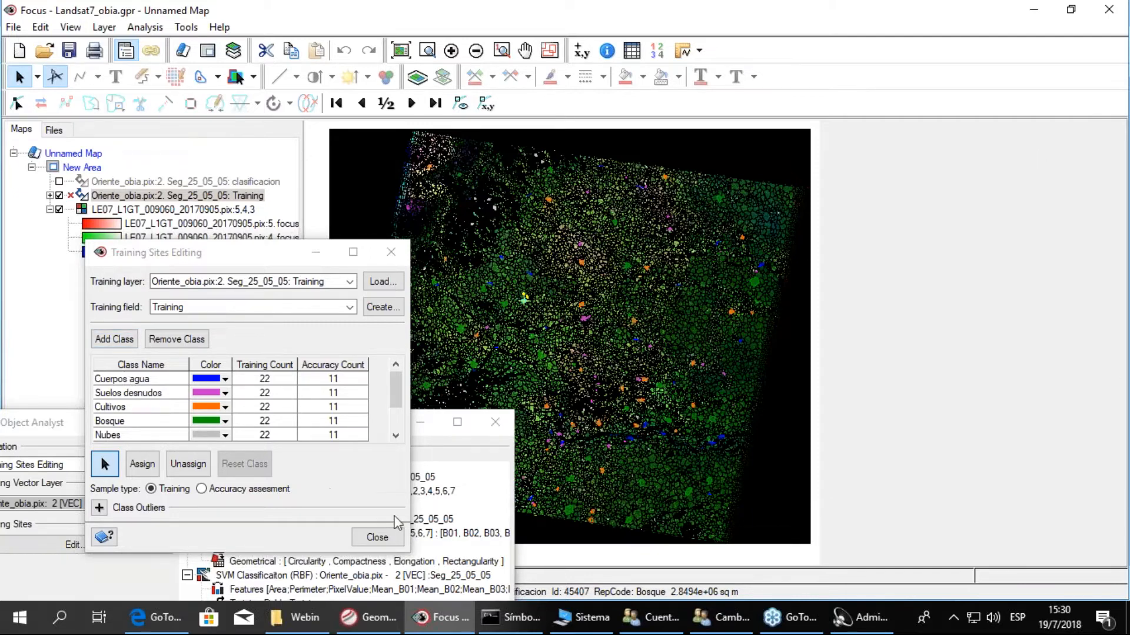
pyautogui.click(389, 543)
pyautogui.click(389, 539)
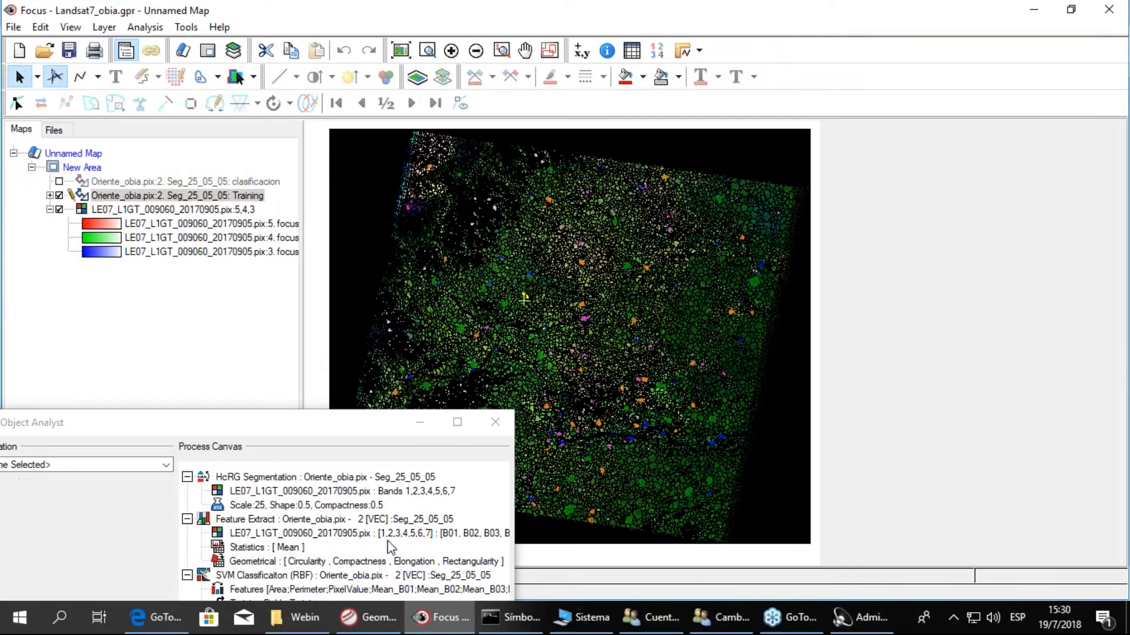
# Set the Object Analyst operation to Classification and choose Oriente_obia.pix as the source file for the vector layer and fields
pyautogui.moveTo(189, 429); pyautogui.dragTo(259, 335)
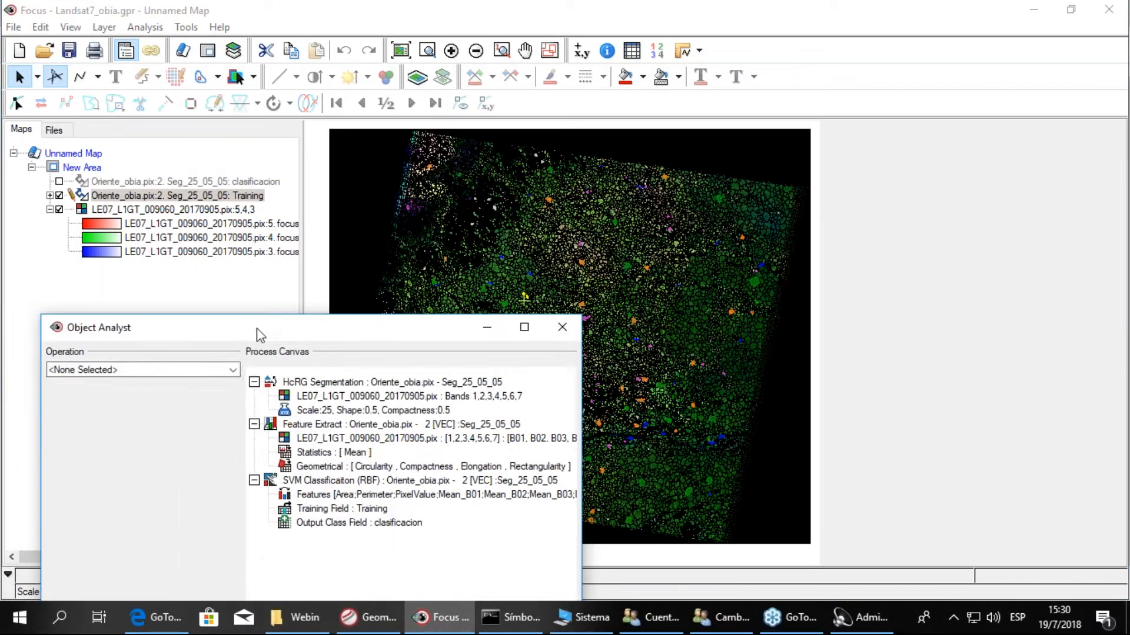
pyautogui.click(234, 369)
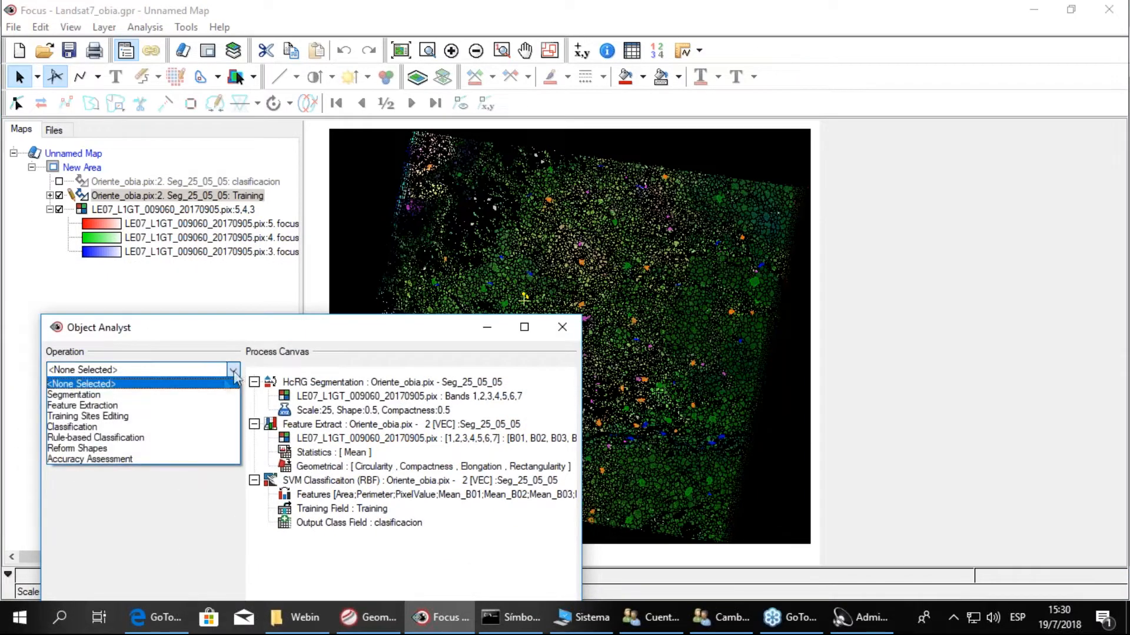
pyautogui.click(151, 428)
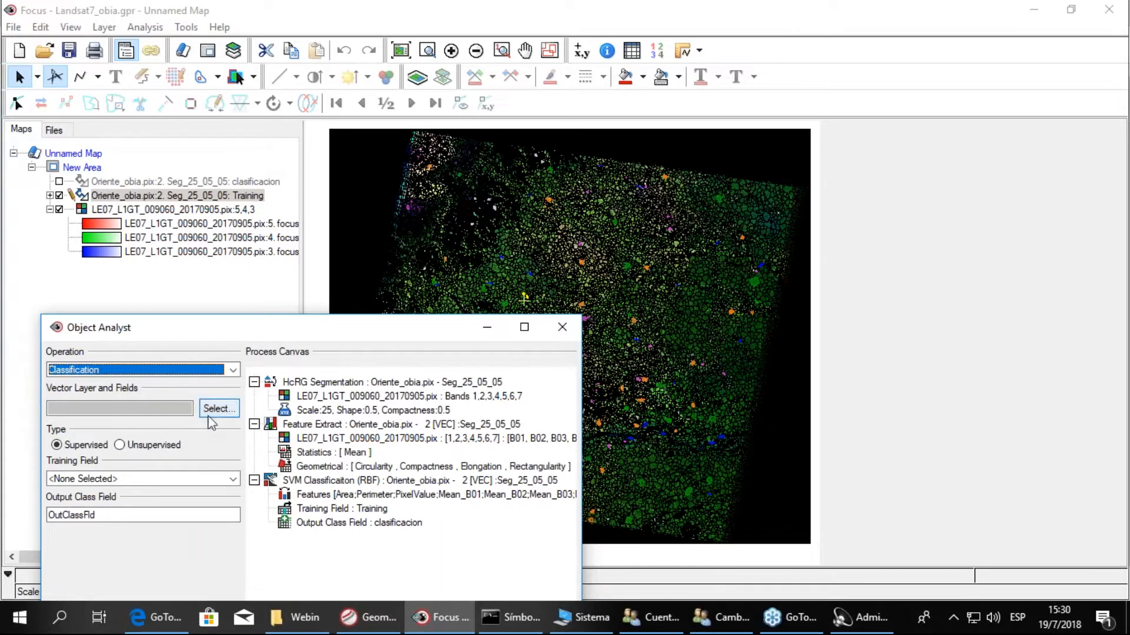
pyautogui.click(219, 408)
pyautogui.click(676, 203)
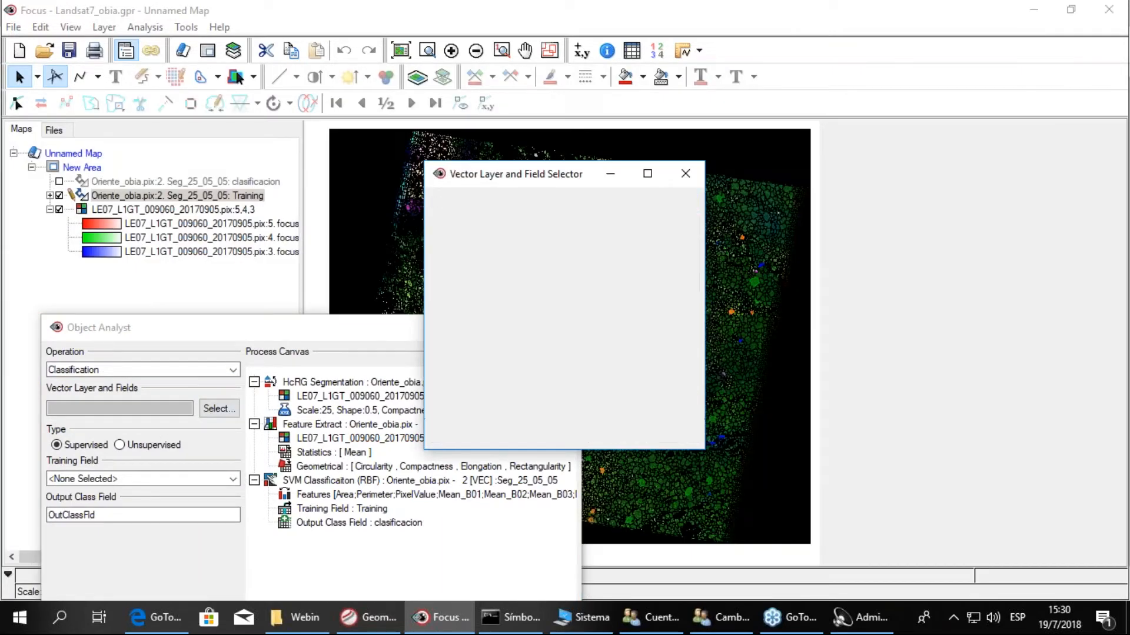
pyautogui.click(568, 303)
pyautogui.moveTo(559, 200); pyautogui.dragTo(327, 133)
pyautogui.click(846, 424)
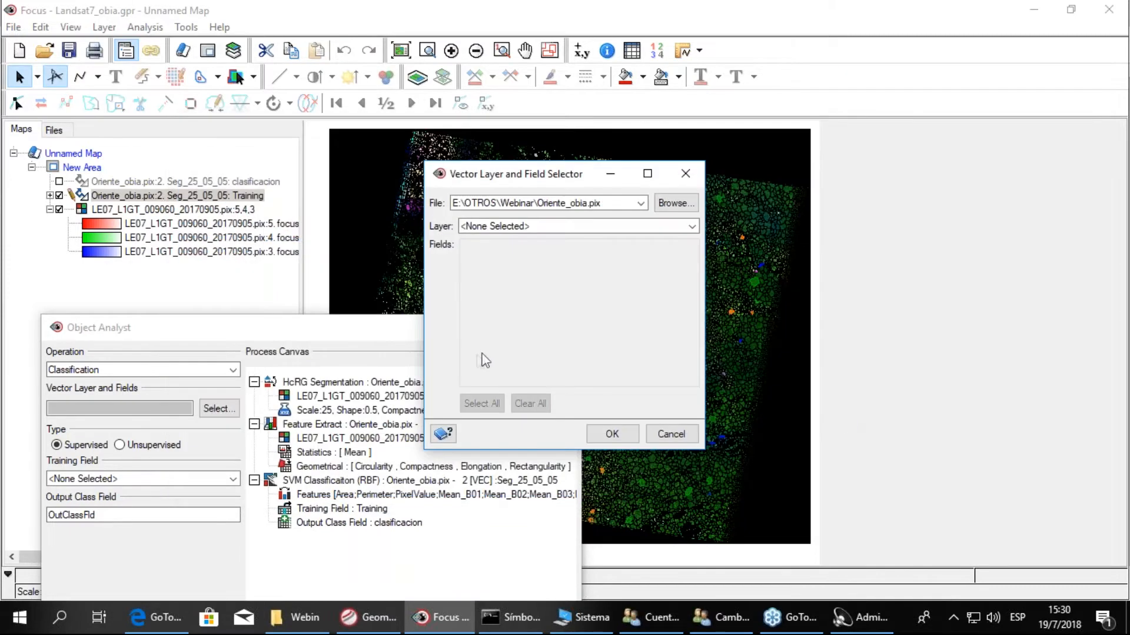
# Use the Seg_25_05_05 vector layer with all of its fields for the classification and review the field selection
pyautogui.click(510, 226)
pyautogui.click(512, 250)
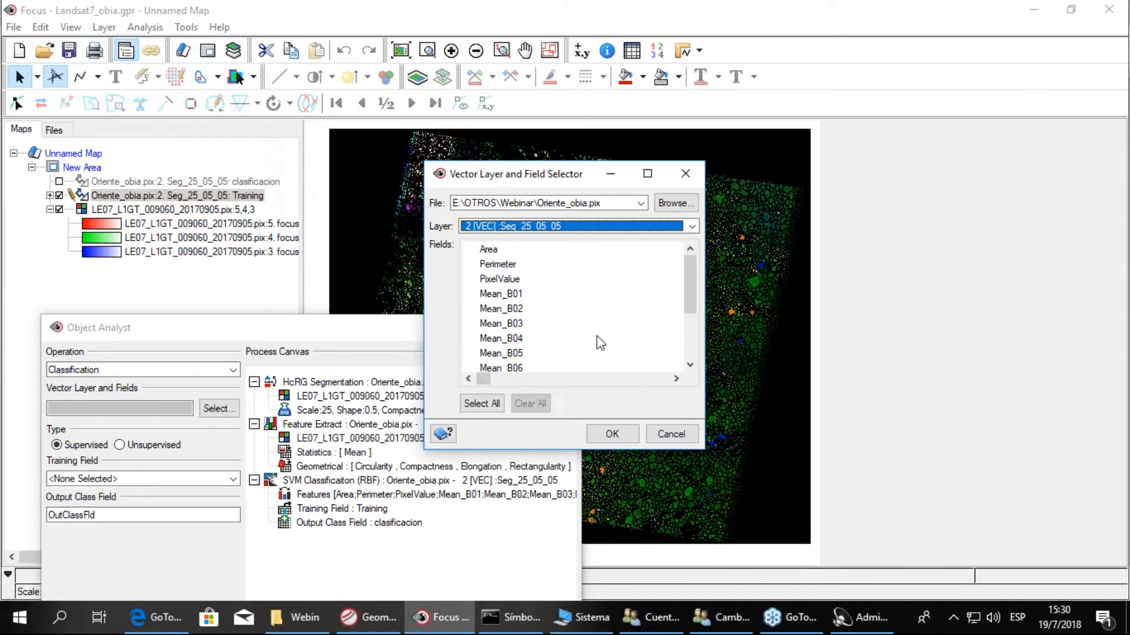
pyautogui.click(475, 403)
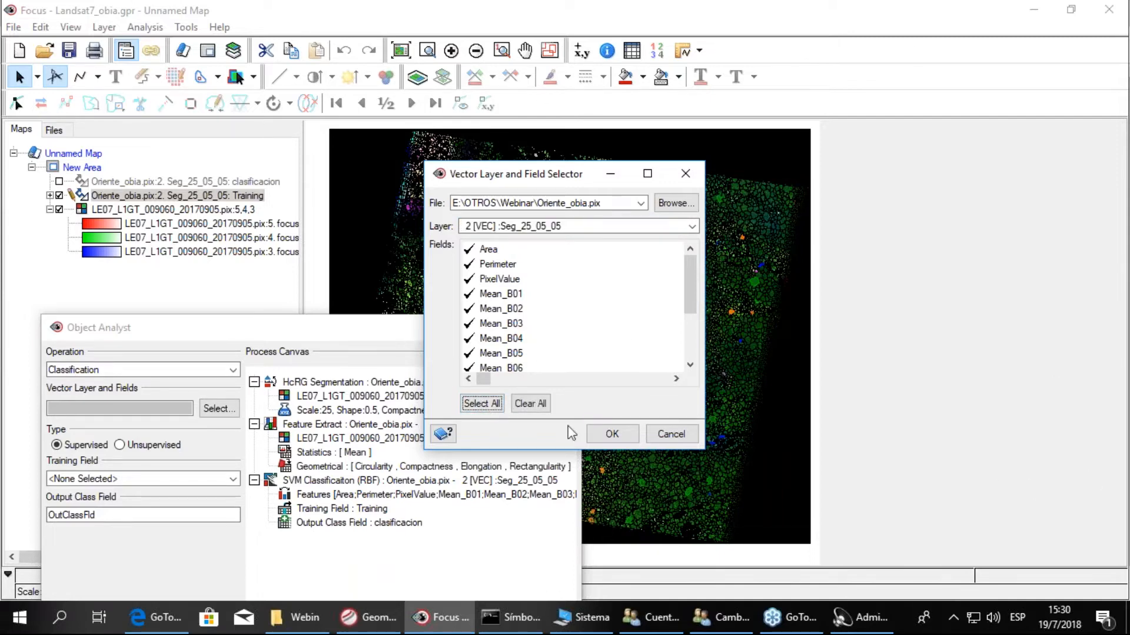
pyautogui.click(606, 434)
pyautogui.moveTo(313, 328); pyautogui.dragTo(296, 272)
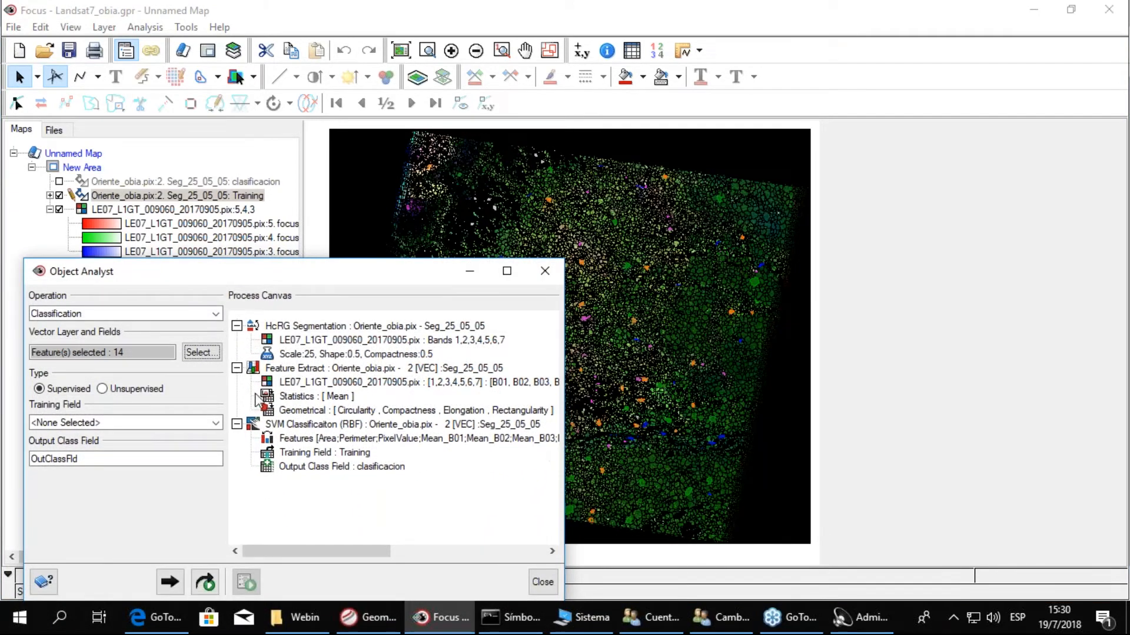
pyautogui.click(197, 353)
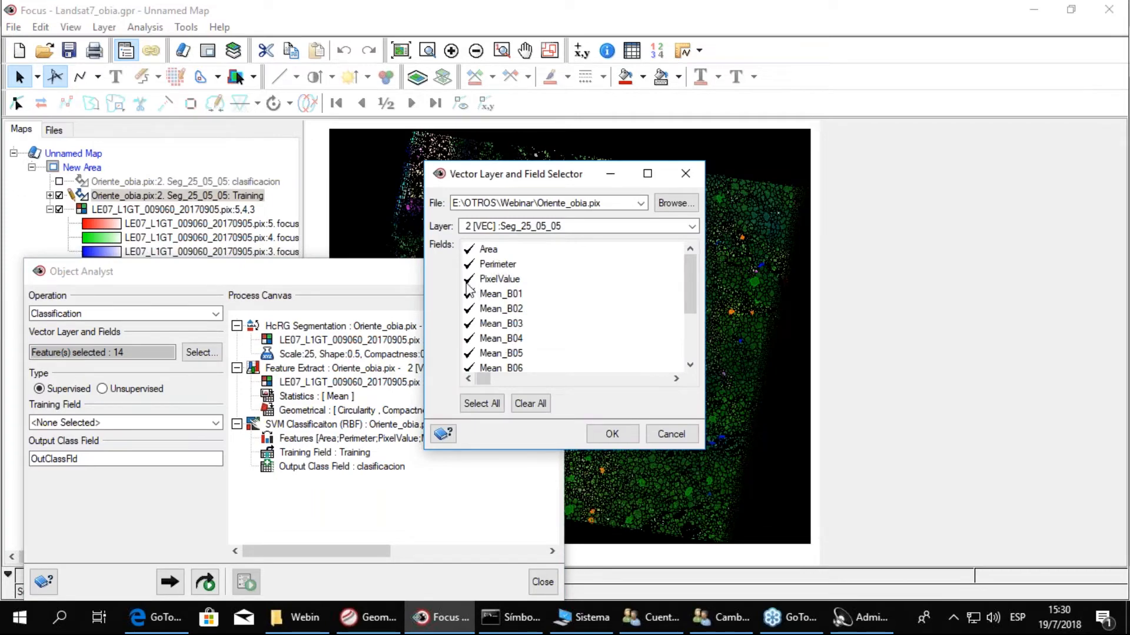
pyautogui.click(669, 434)
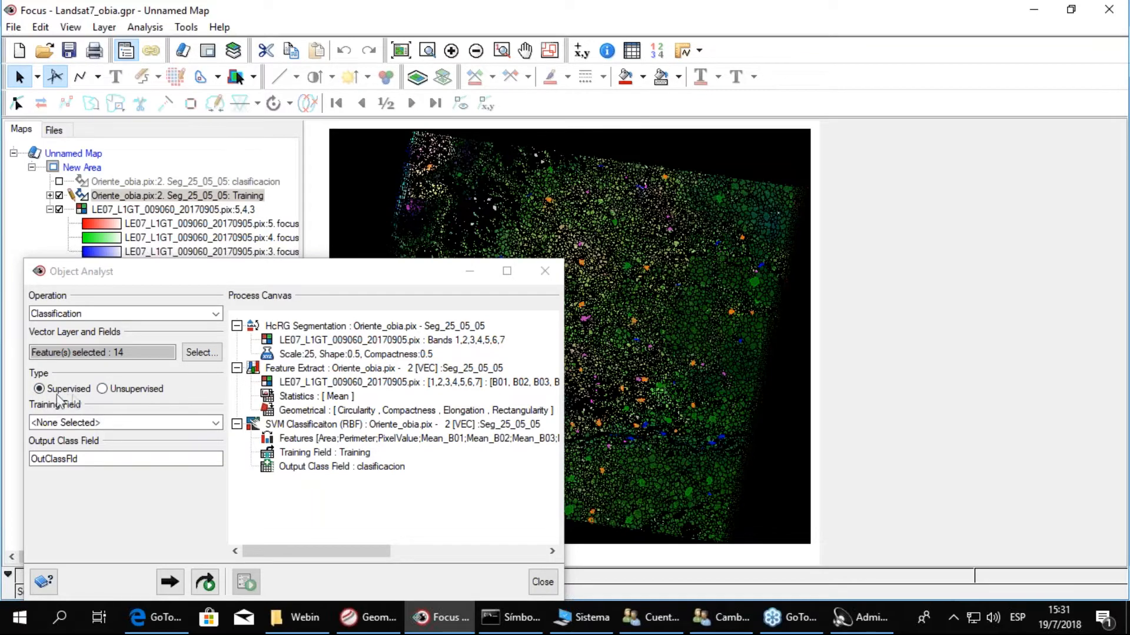
# Set the training field of the supervised classification to Training and name the output class field clasificacion
pyautogui.click(118, 423)
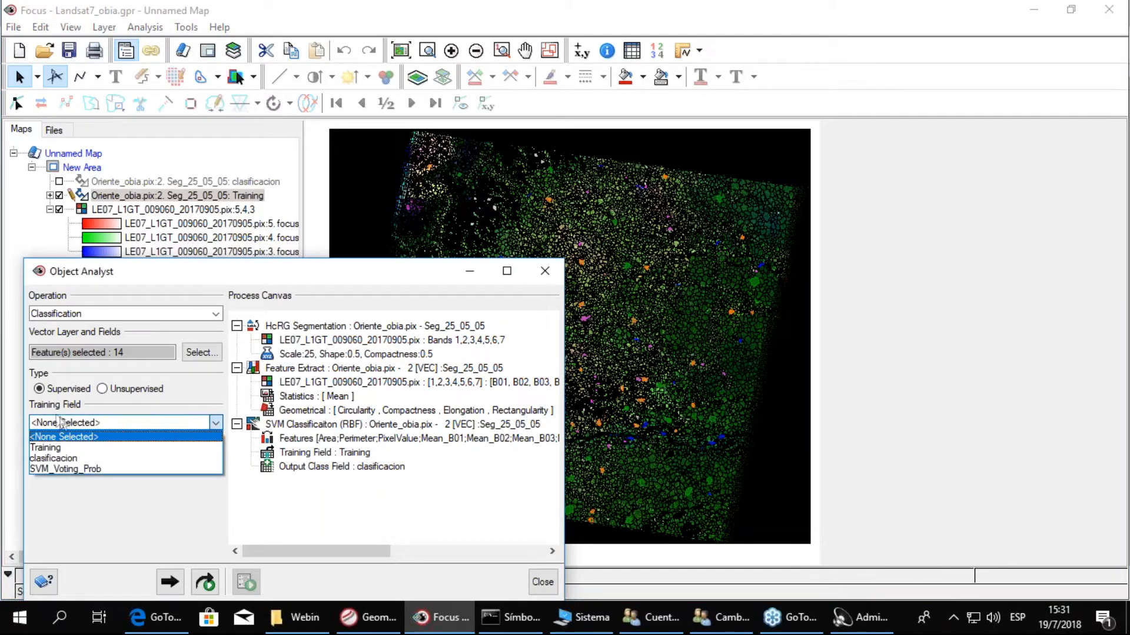
pyautogui.click(80, 447)
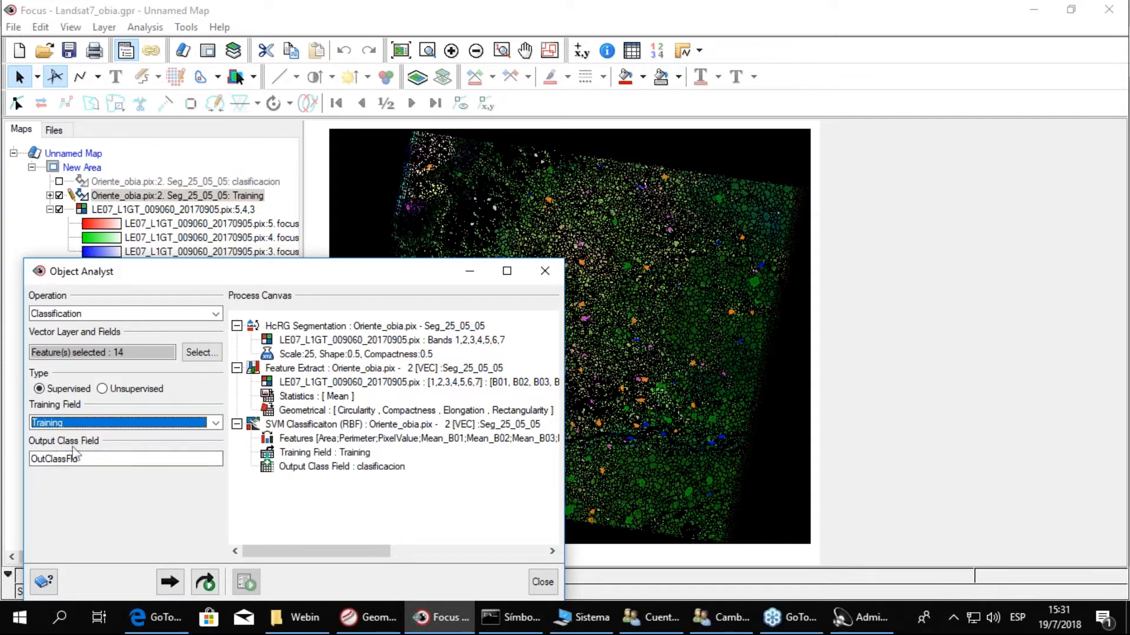
pyautogui.press('Tab')
pyautogui.write('c')
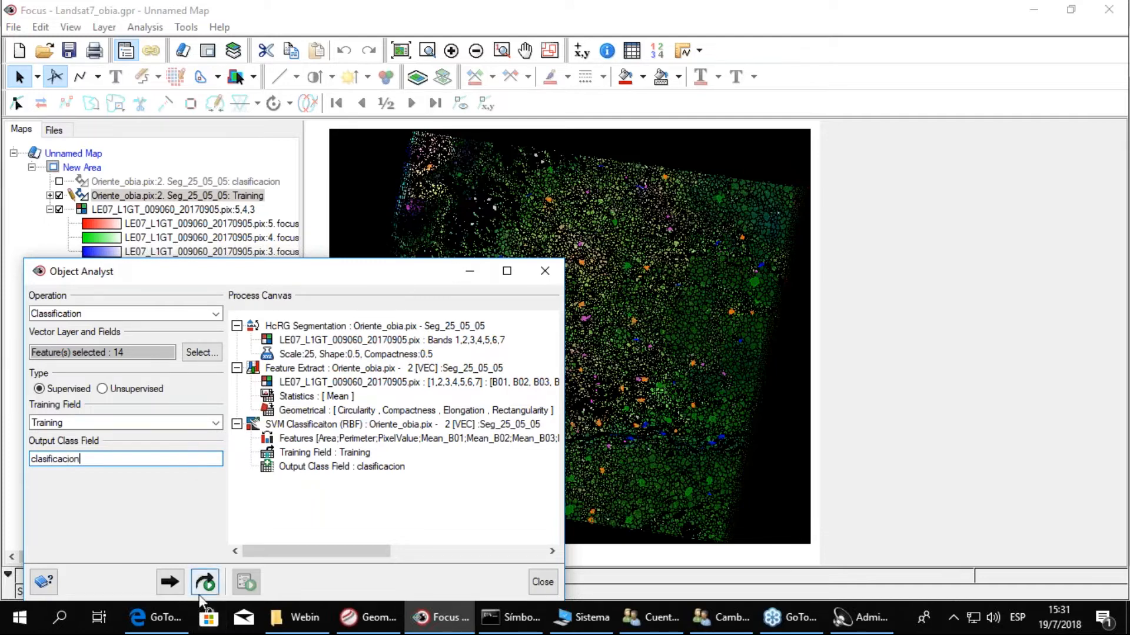
# Display the clasificacion layer and examine the classified map from the full extent down to the central urban area
pyautogui.moveTo(335, 271); pyautogui.dragTo(300, 545)
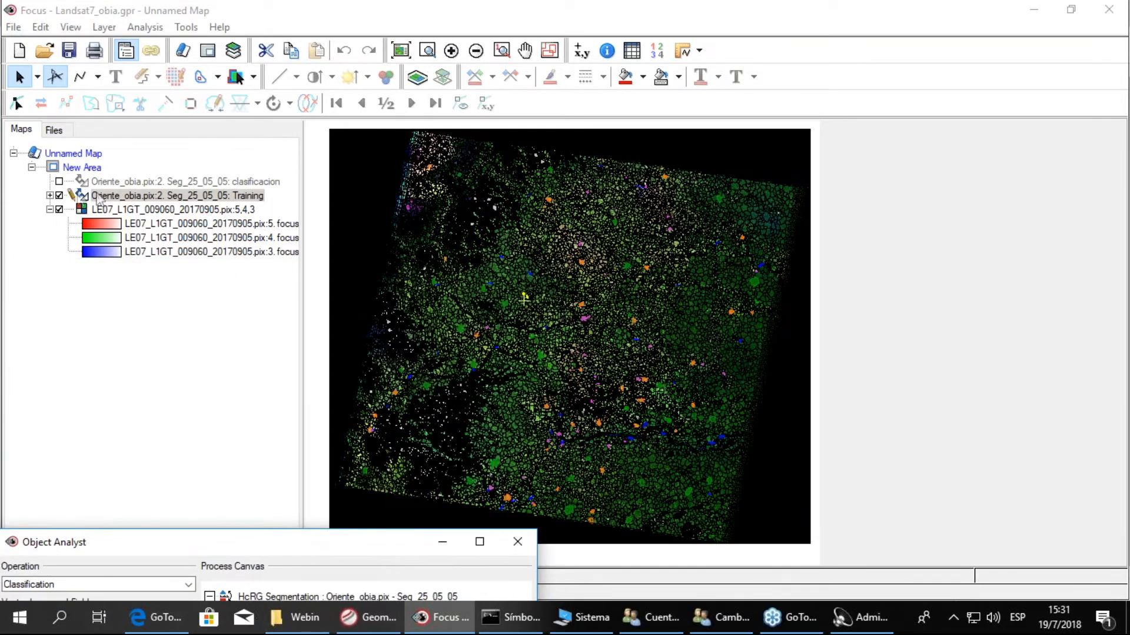
pyautogui.click(59, 181)
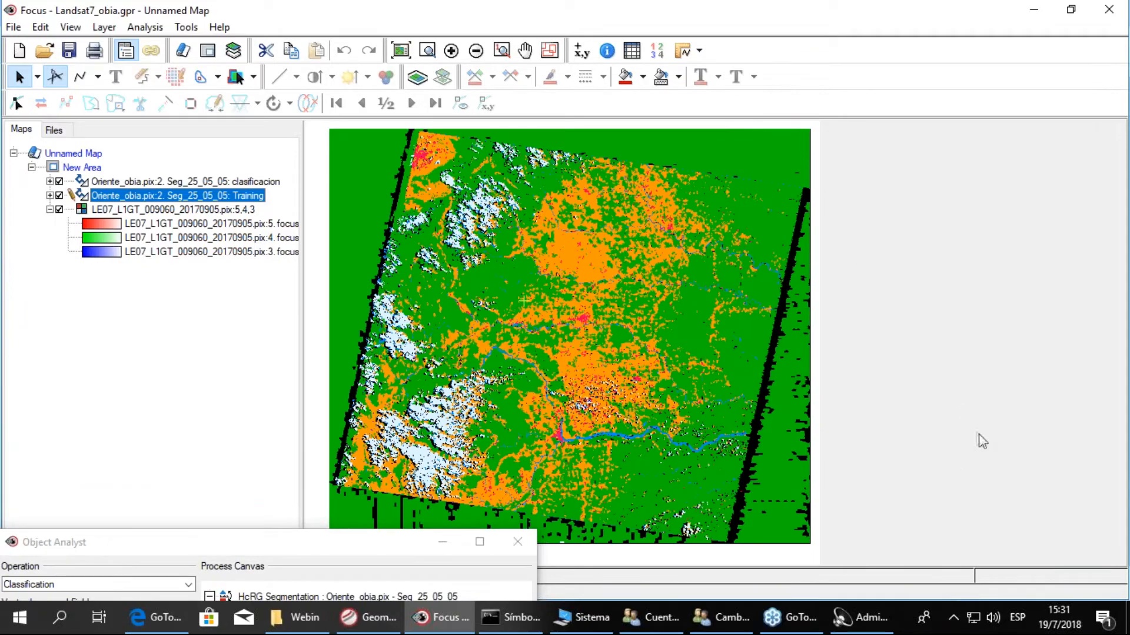
pyautogui.scroll(4, 609, 376)
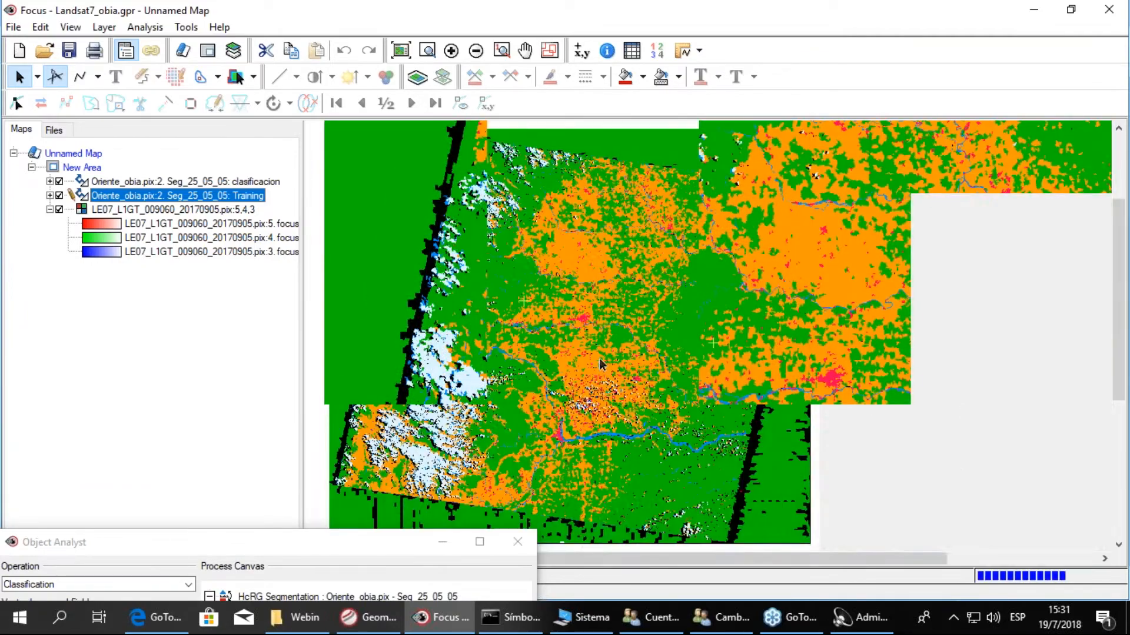
pyautogui.scroll(4, 630, 319)
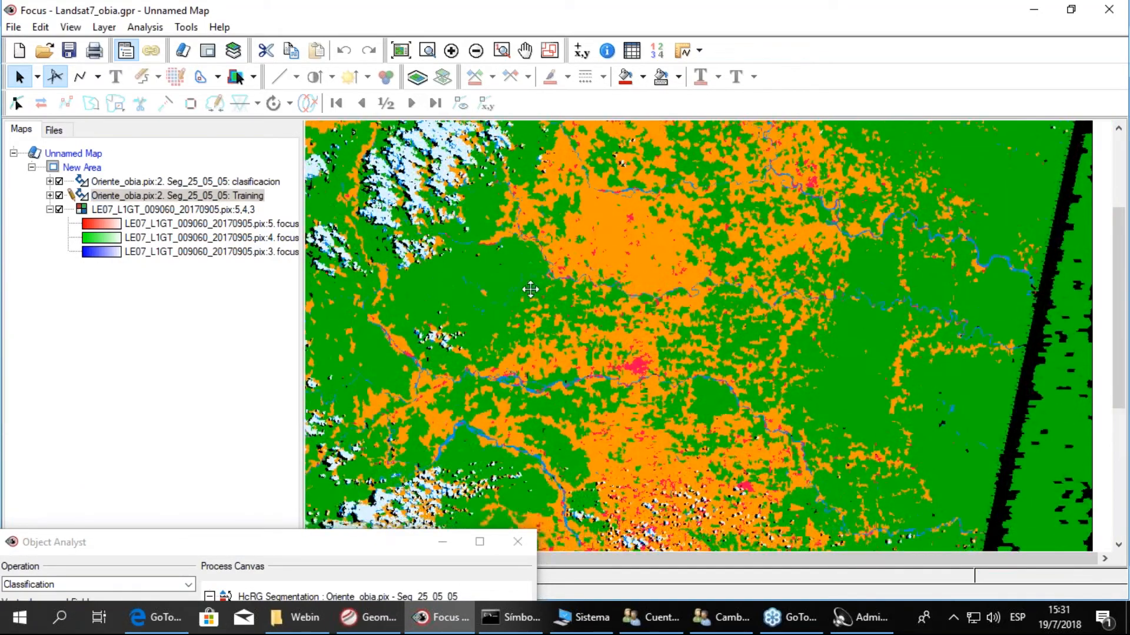
pyautogui.scroll(4, 743, 347)
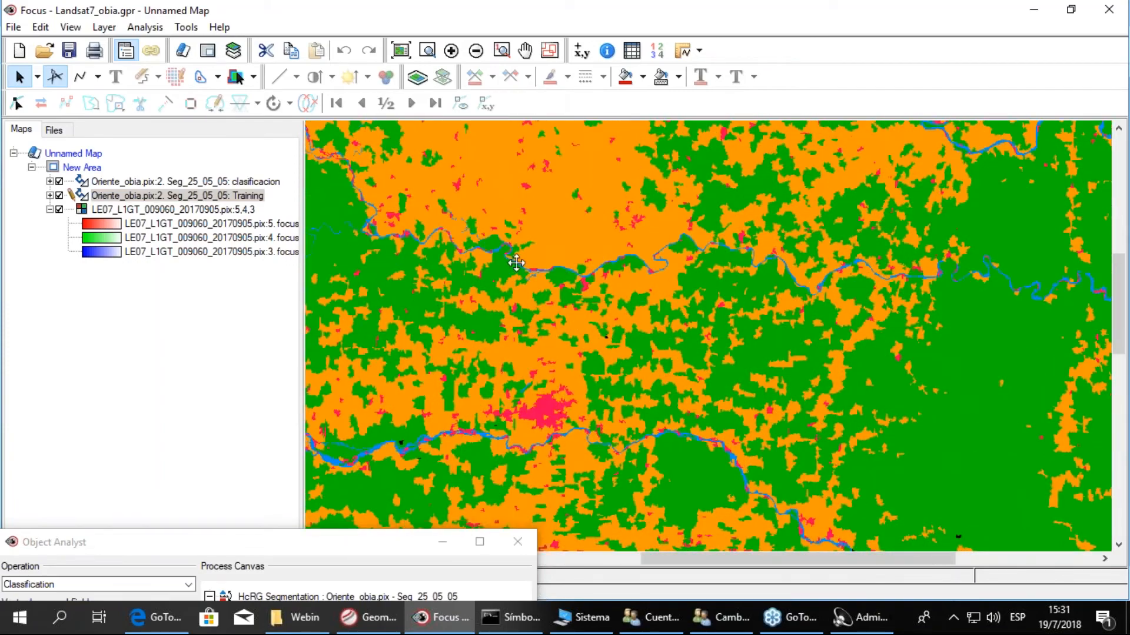
pyautogui.scroll(4, 534, 300)
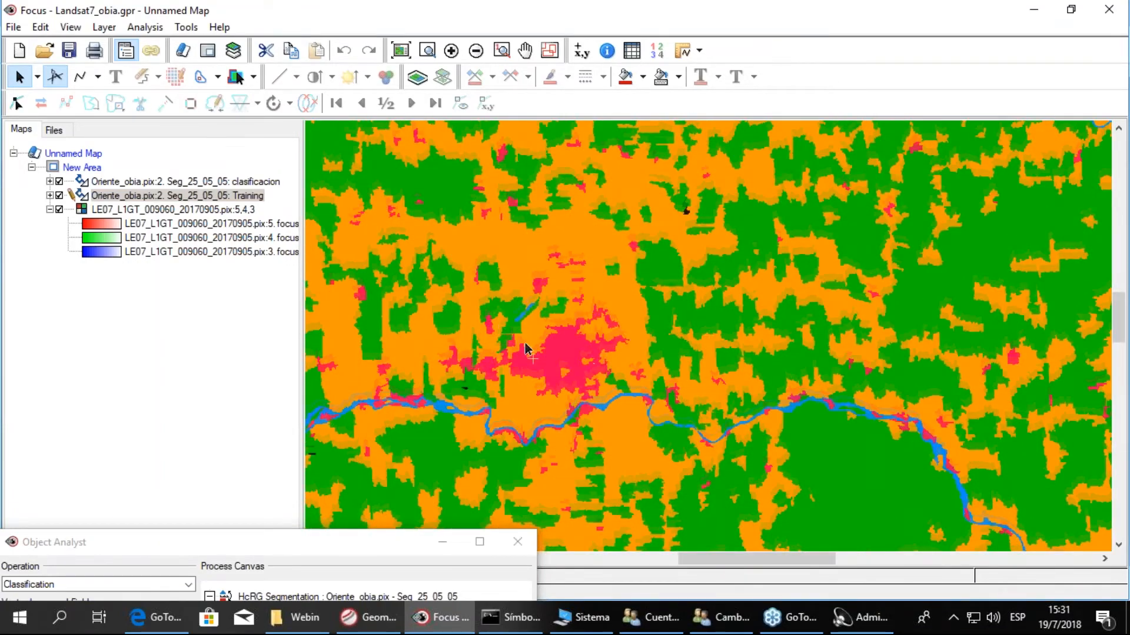
# Expand the clasificacion layer's class legend and examine the classes along the rivers and in the southern cloudy area
pyautogui.click(50, 182)
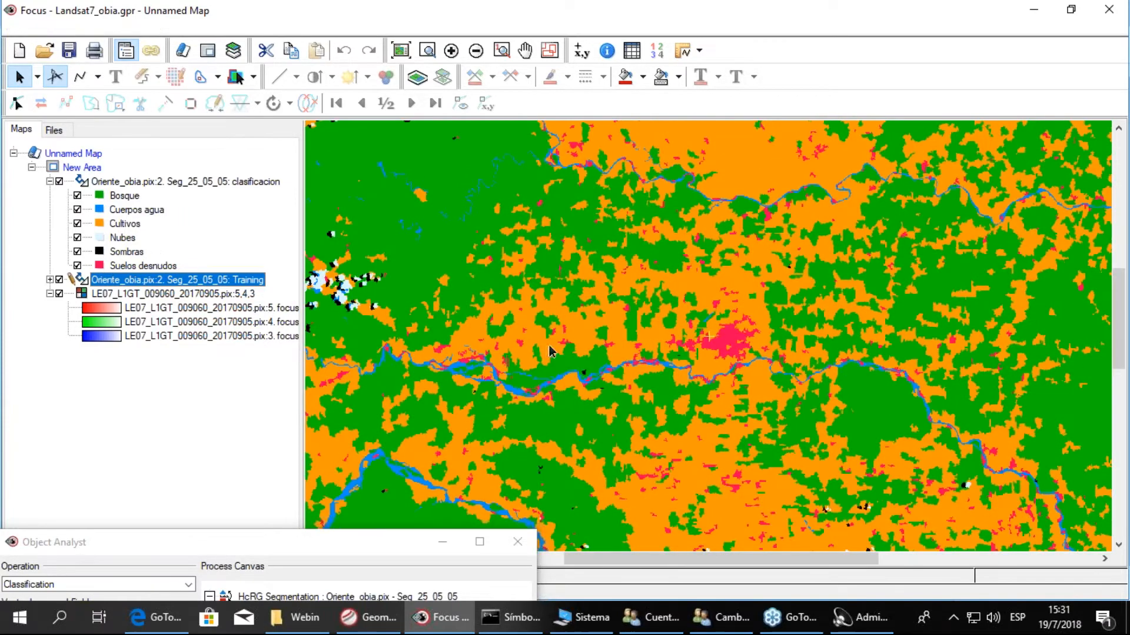
pyautogui.scroll(-2, 556, 353)
pyautogui.moveTo(477, 366); pyautogui.dragTo(548, 228)
pyautogui.moveTo(686, 536); pyautogui.dragTo(613, 417)
pyautogui.moveTo(701, 421); pyautogui.dragTo(582, 394)
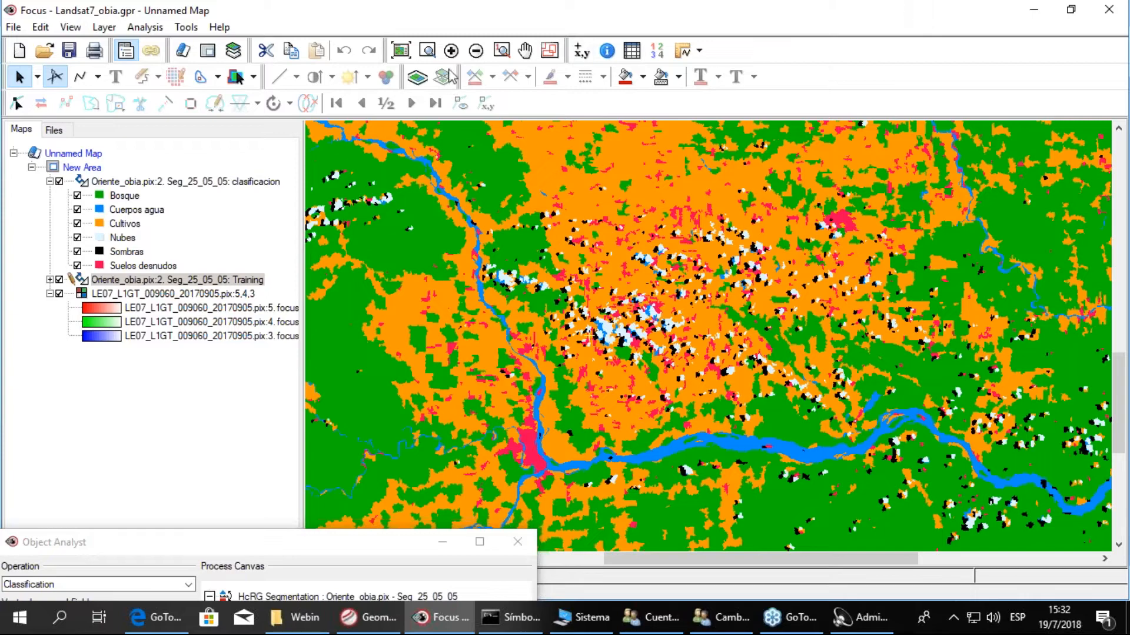
# Bring Object Analyst back into full view and change its operation to Rule-based Classification
pyautogui.click(210, 552)
pyautogui.moveTo(207, 546); pyautogui.dragTo(268, 222)
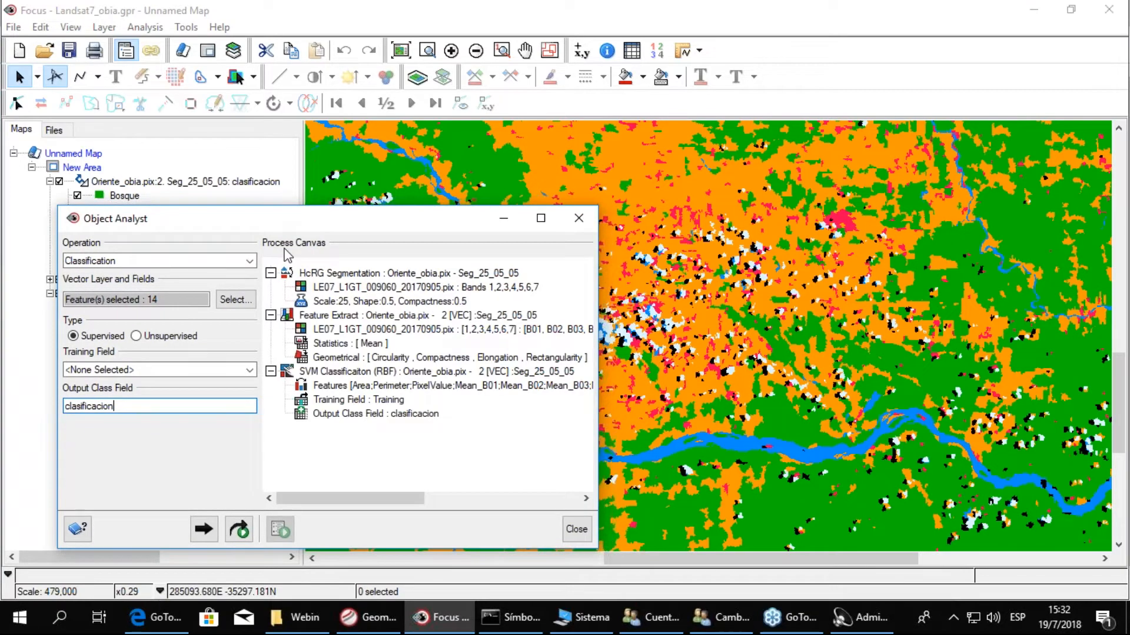
pyautogui.click(250, 262)
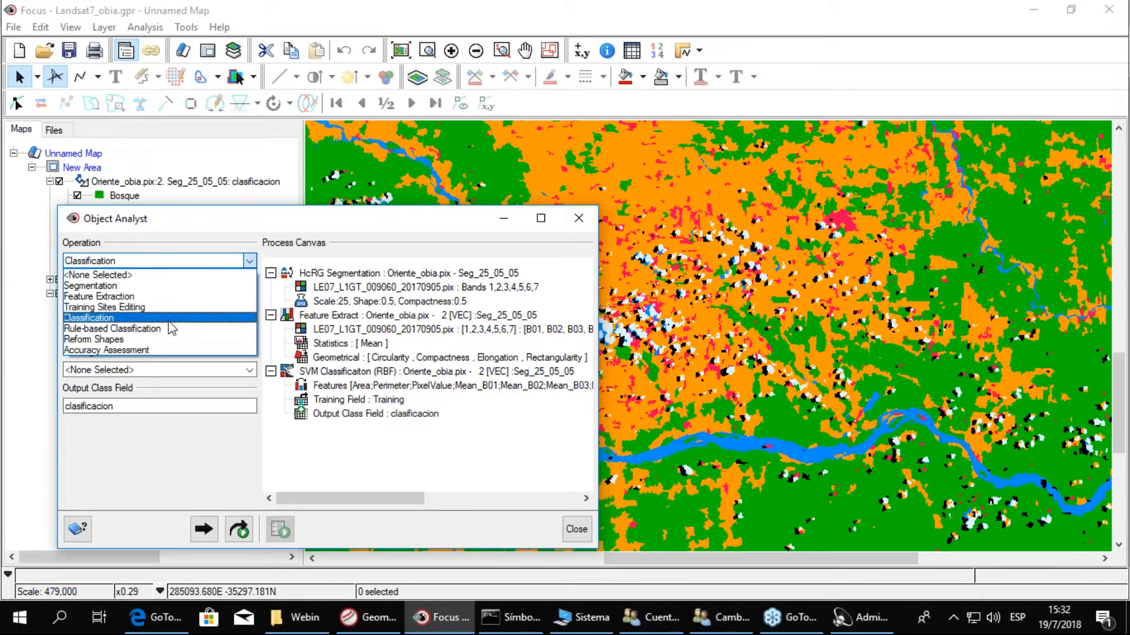
pyautogui.click(163, 333)
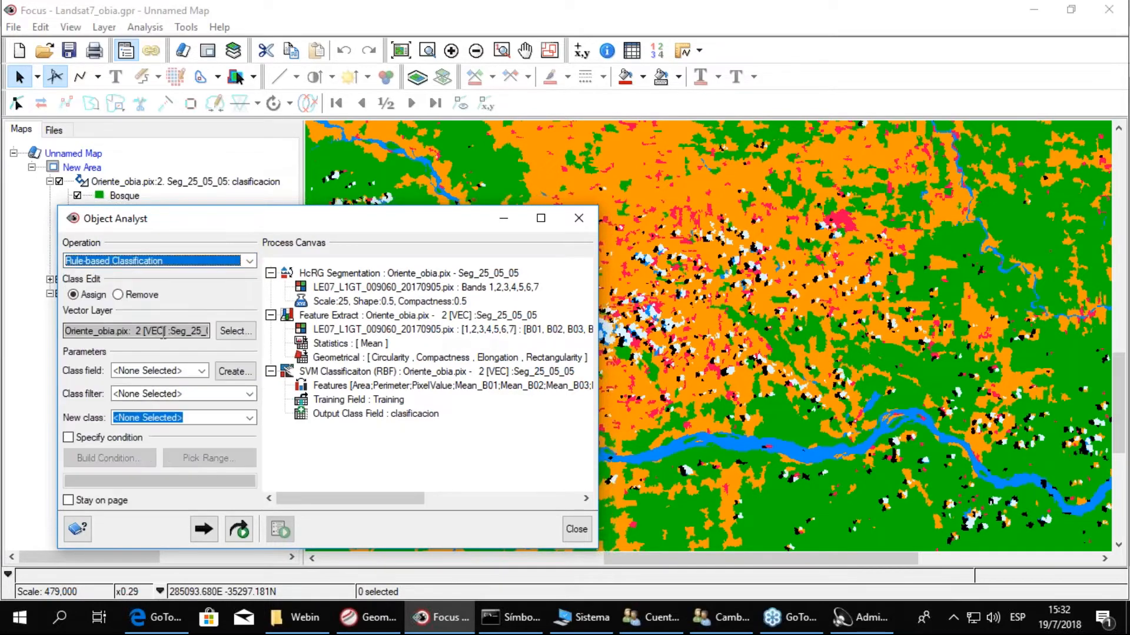
# Compare the classification with the underlying image around the clouds by hiding and showing the clasificacion layer
pyautogui.moveTo(426, 221); pyautogui.dragTo(357, 234)
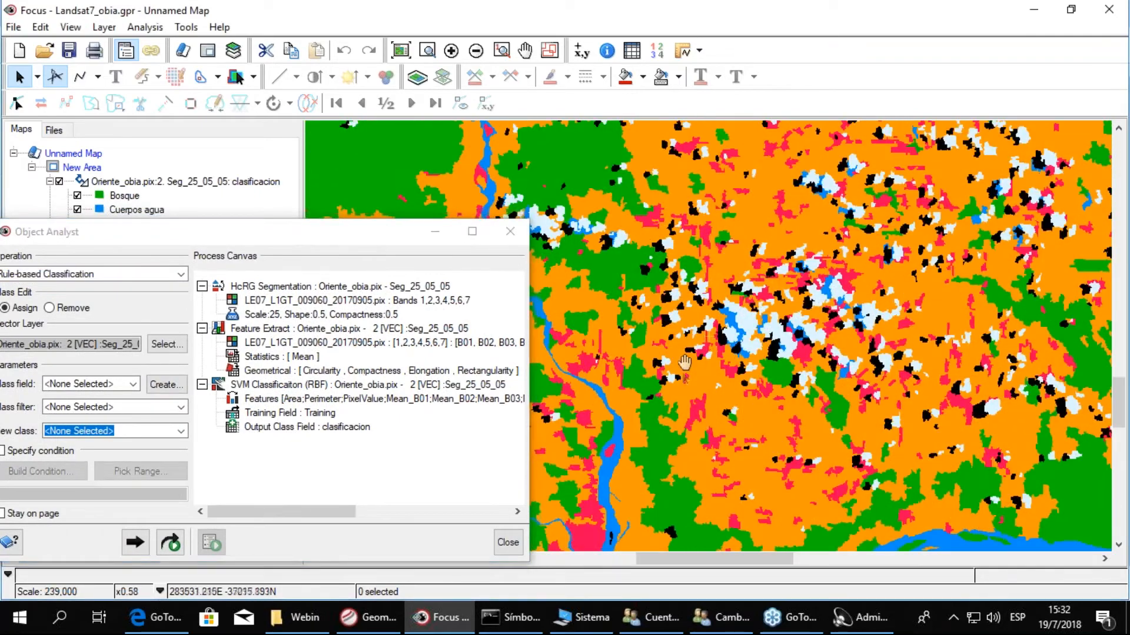
pyautogui.scroll(2, 570, 374)
pyautogui.click(59, 181)
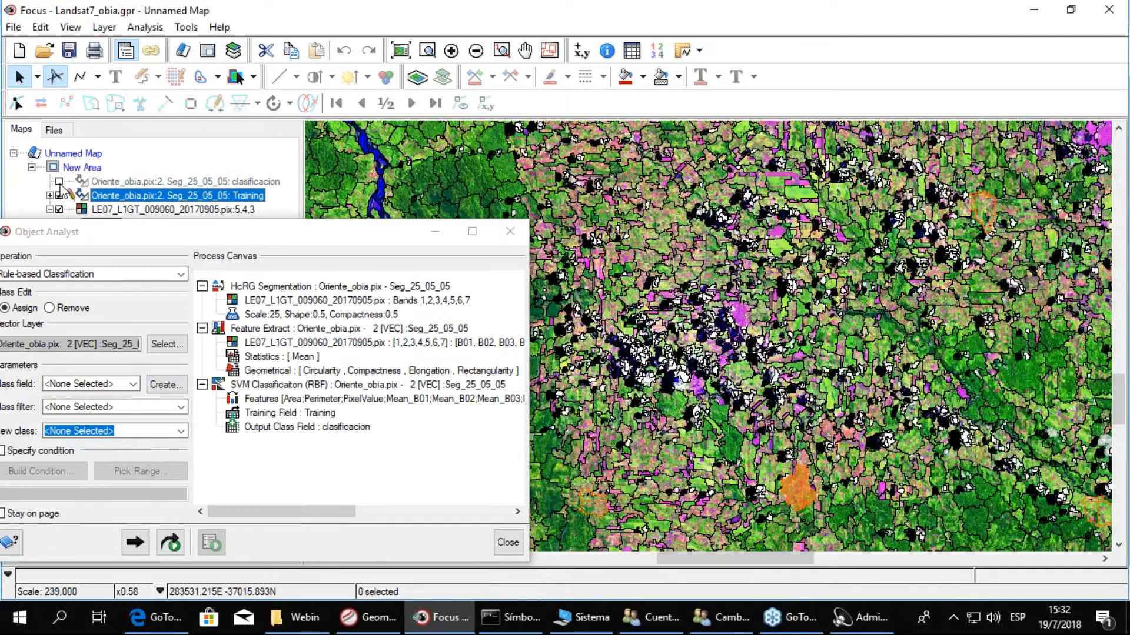
pyautogui.click(59, 181)
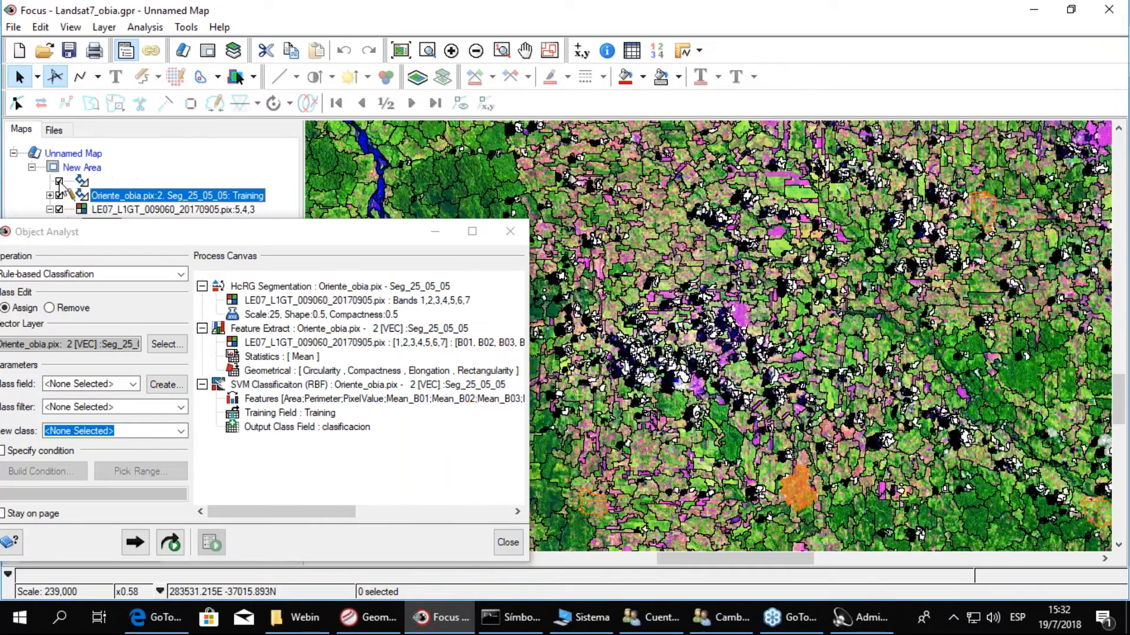
pyautogui.click(59, 182)
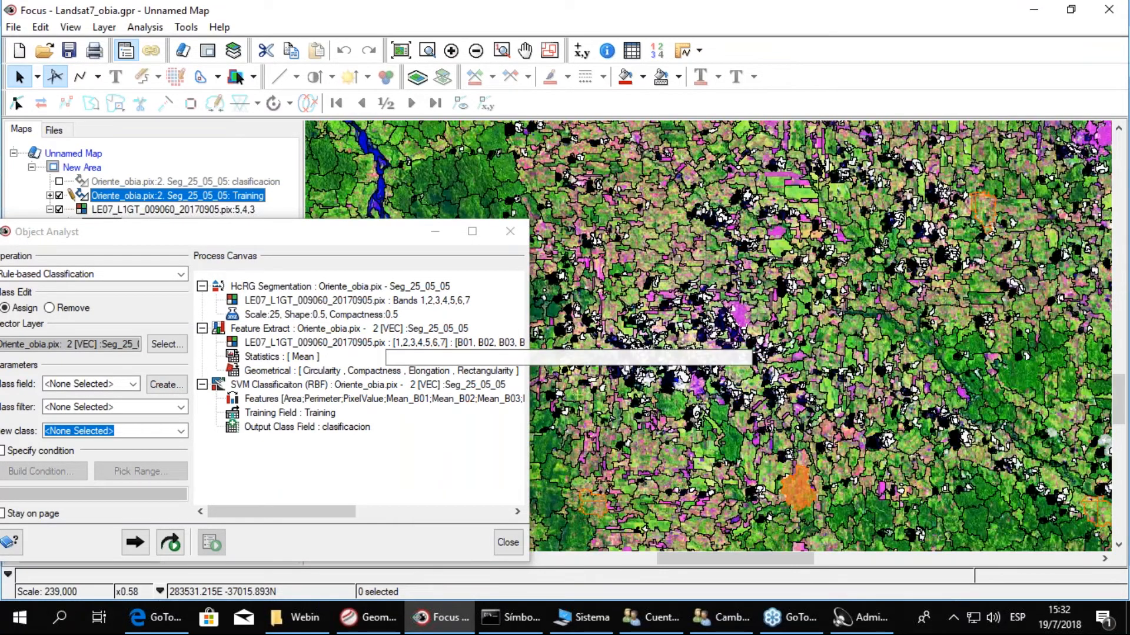
pyautogui.click(59, 181)
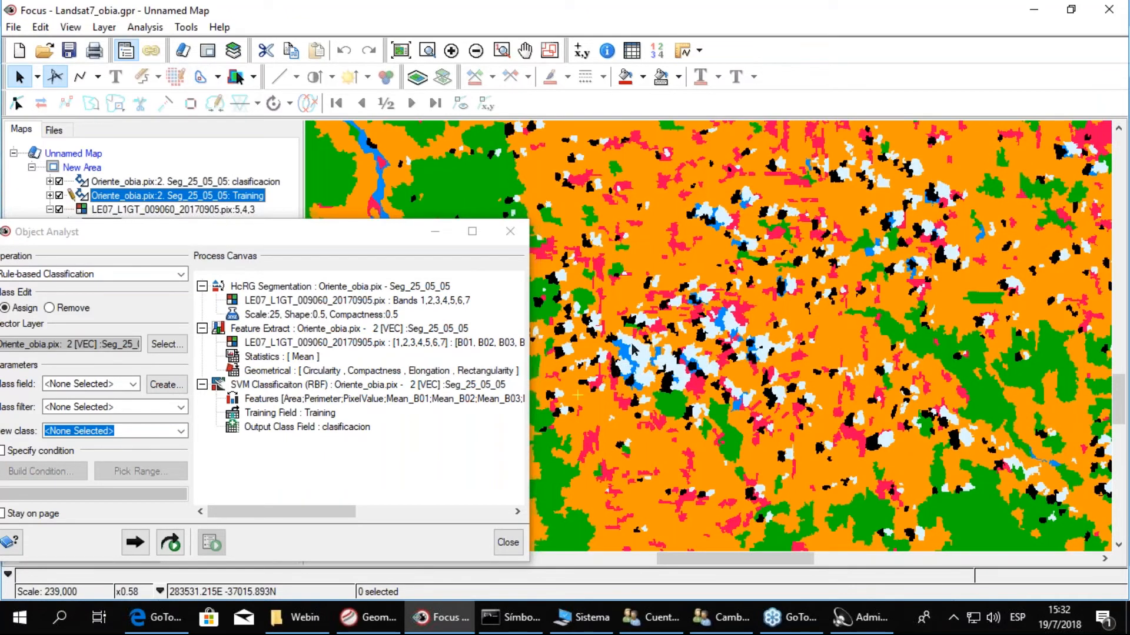
# Set the rule's class field to clasificacion and its class filter to Cuerpos agua
pyautogui.moveTo(241, 231); pyautogui.dragTo(280, 270)
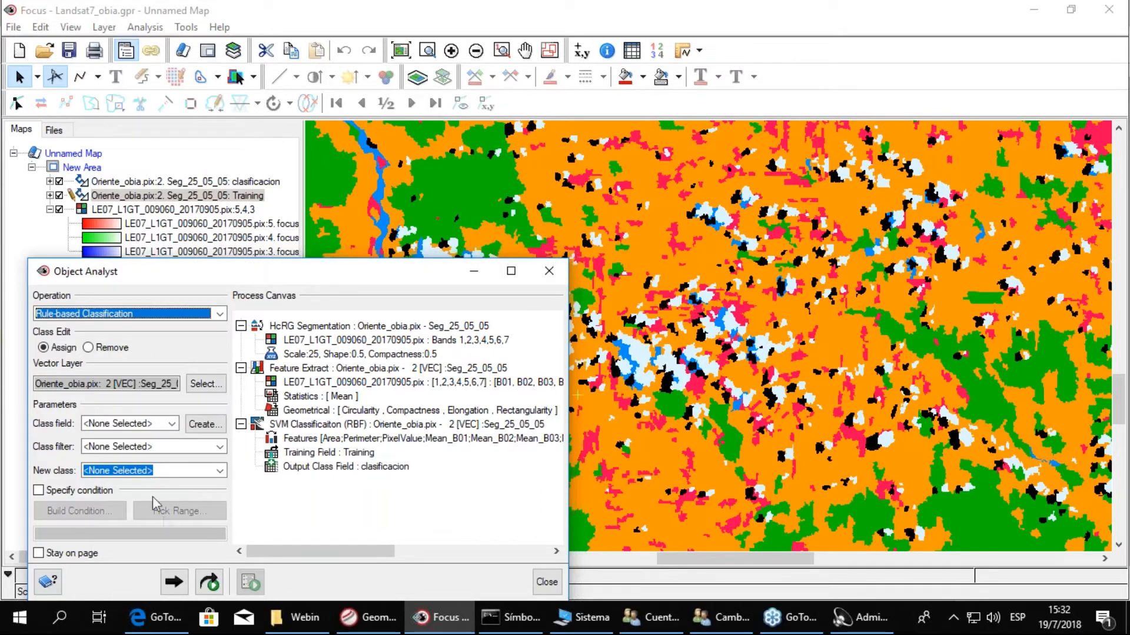
pyautogui.click(172, 424)
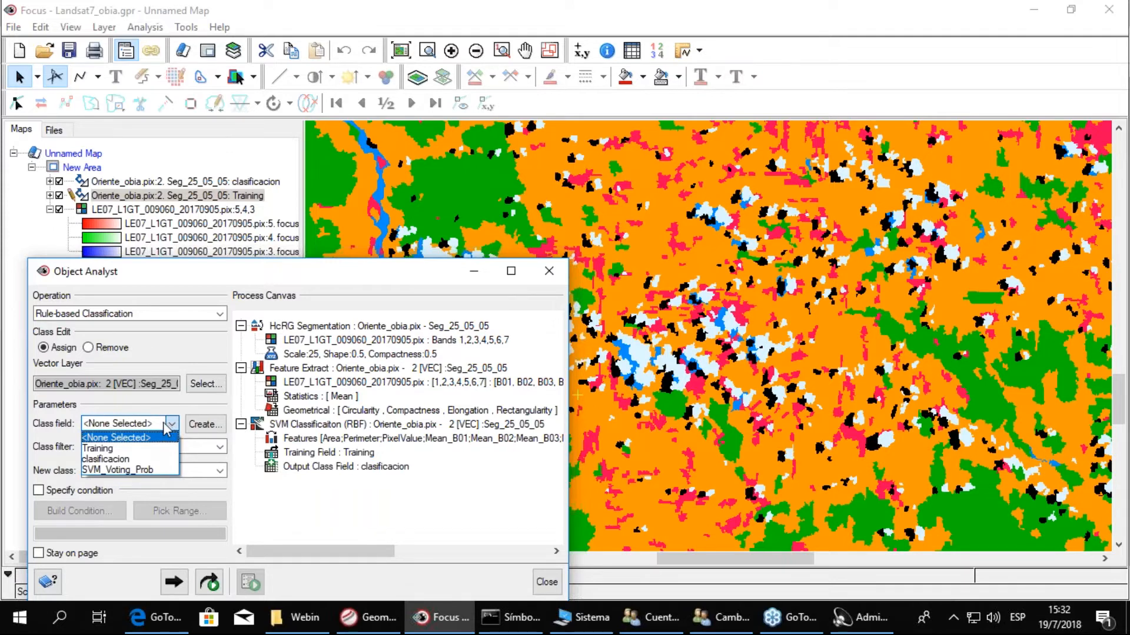
pyautogui.click(133, 464)
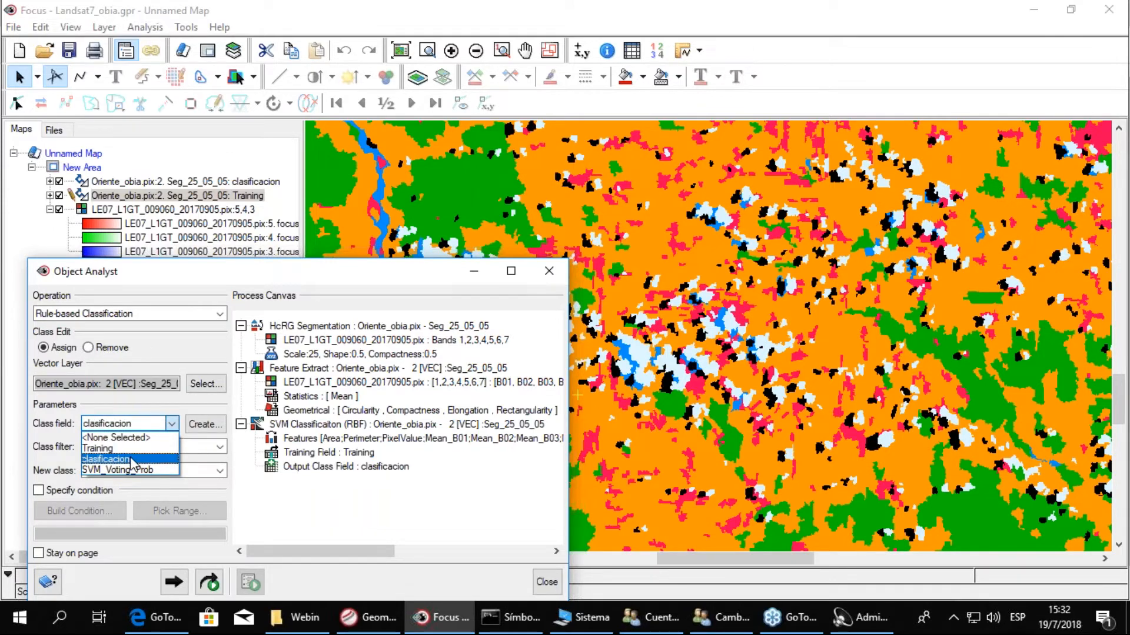
pyautogui.click(133, 465)
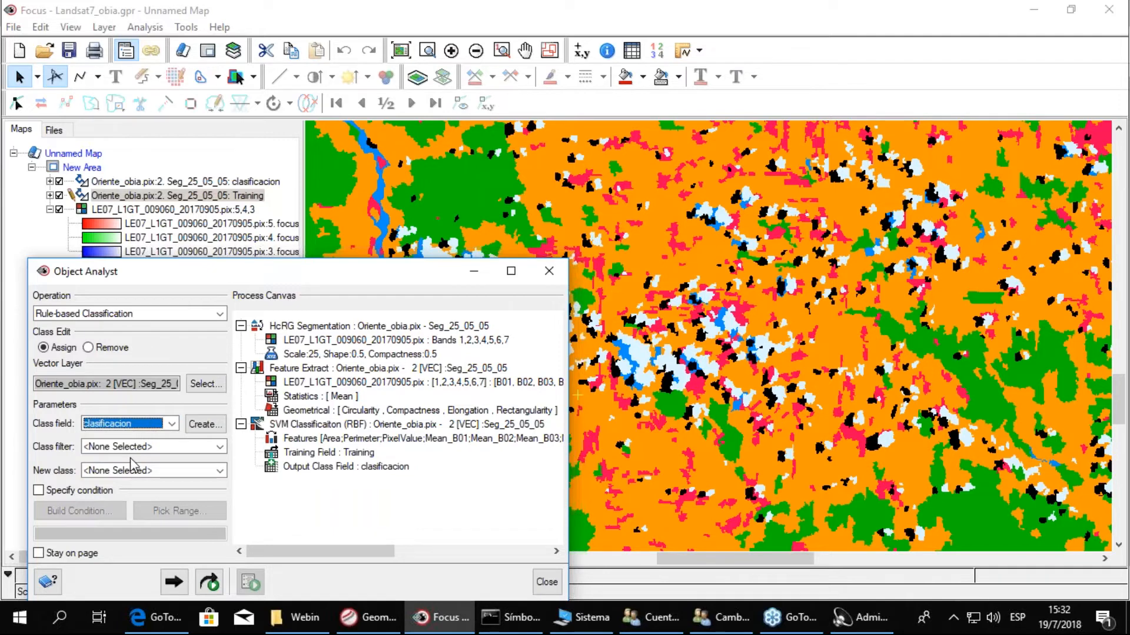
pyautogui.click(220, 448)
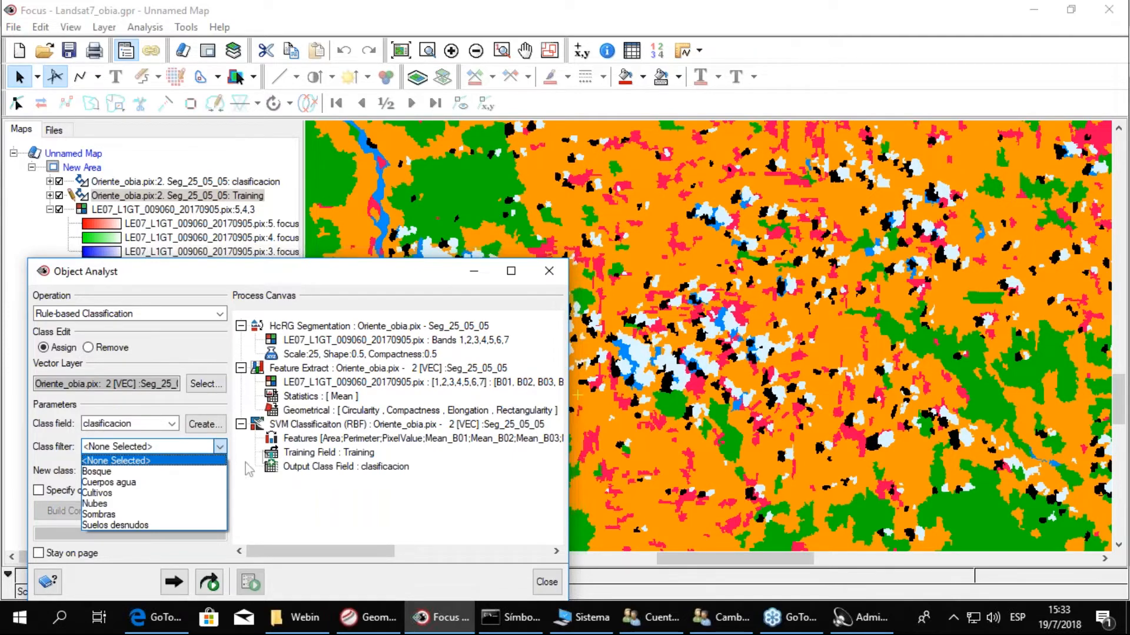
pyautogui.click(142, 482)
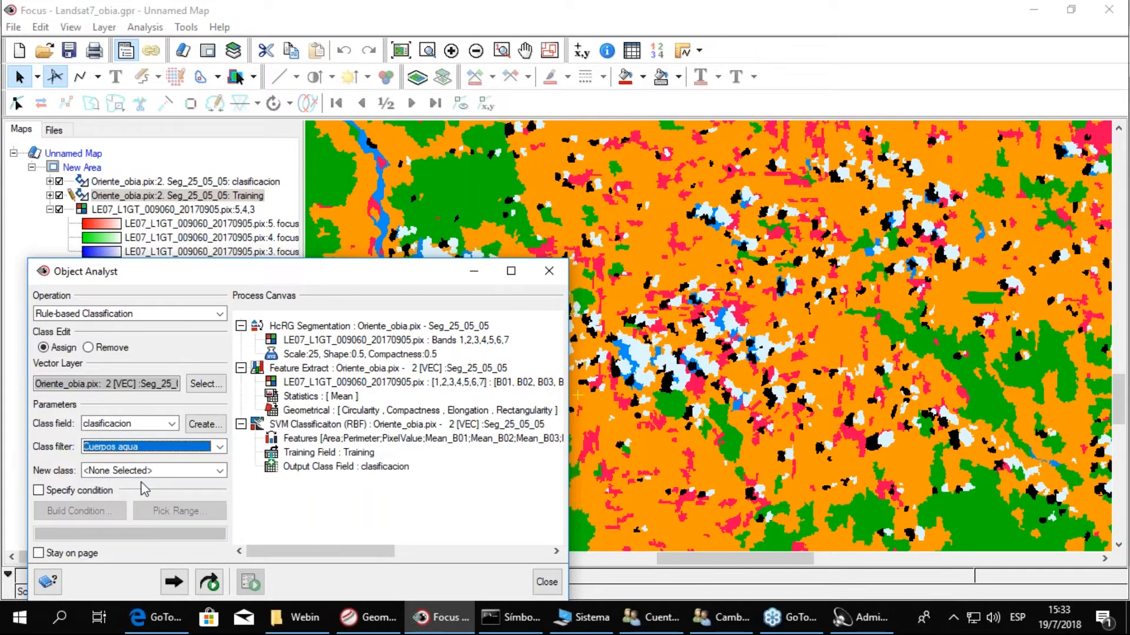
# Set the rule's new class to Sombras and turn on the option to specify a condition
pyautogui.click(219, 471)
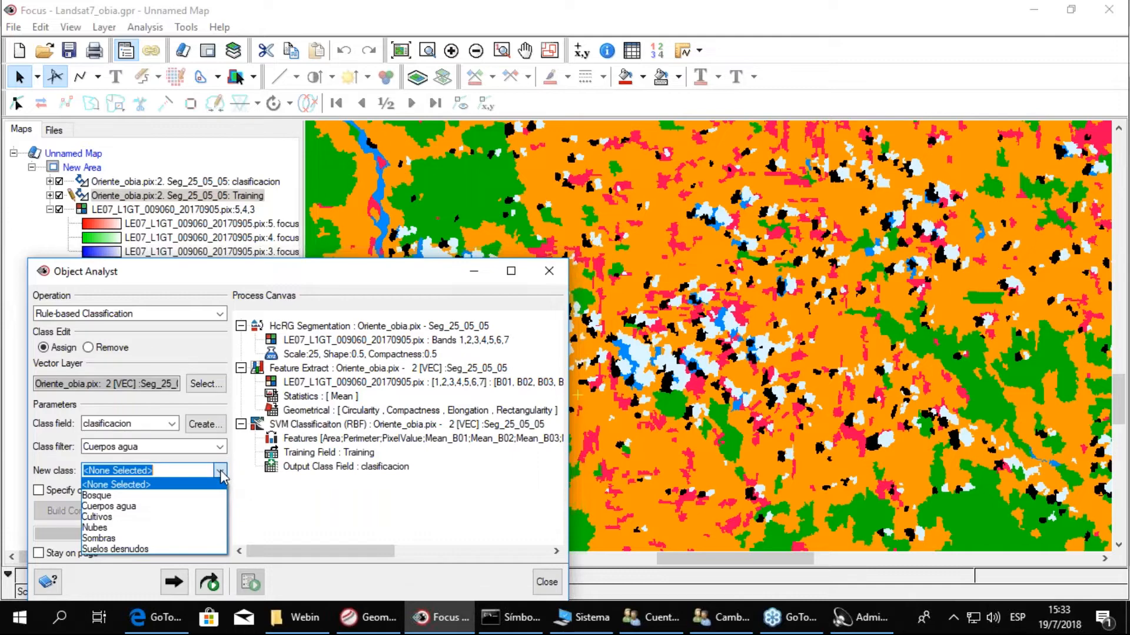
pyautogui.click(163, 542)
pyautogui.moveTo(163, 273); pyautogui.dragTo(149, 265)
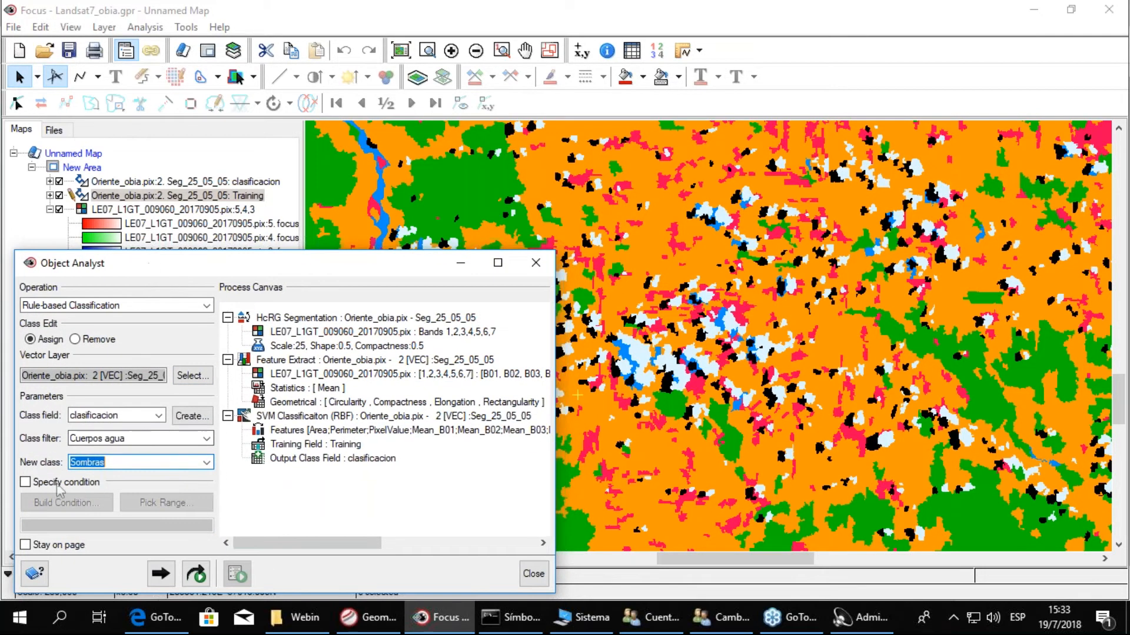
pyautogui.click(25, 484)
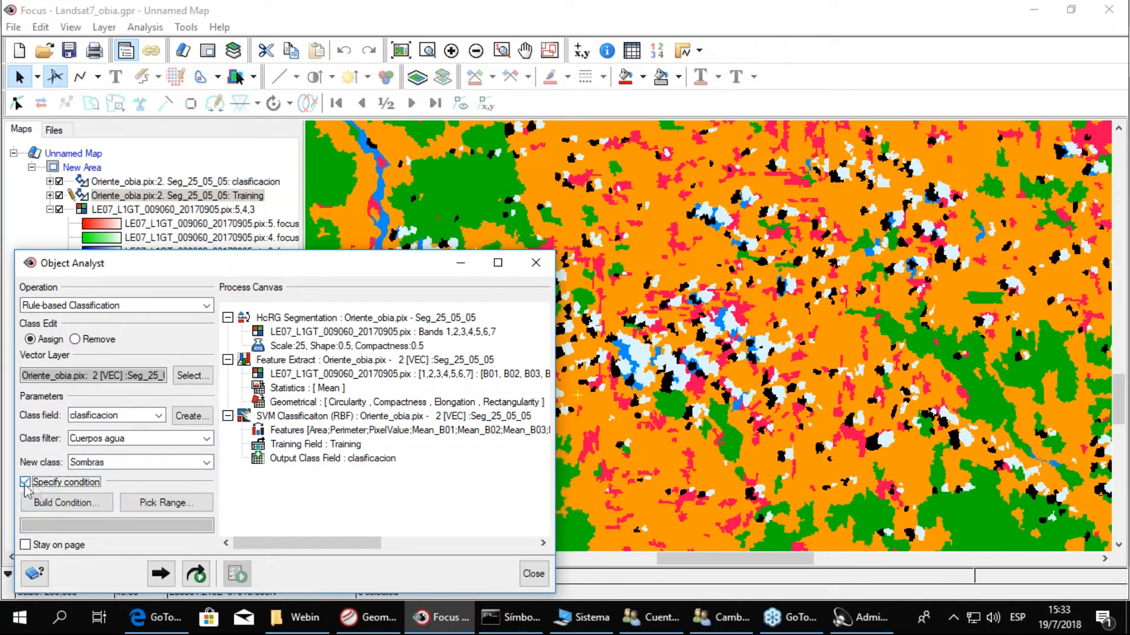
# Open the range picker and set its class field to clasificacion, class filter to Cuerpos agua and range field to Mean_B01
pyautogui.click(153, 507)
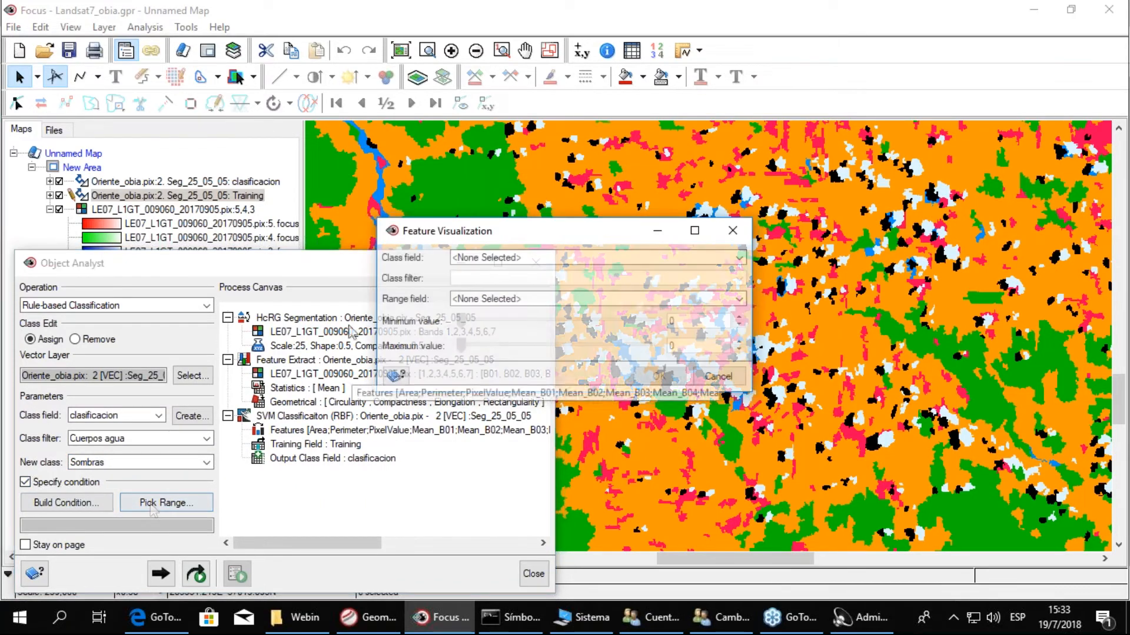
pyautogui.moveTo(328, 263); pyautogui.dragTo(327, 485)
pyautogui.moveTo(497, 235); pyautogui.dragTo(215, 353)
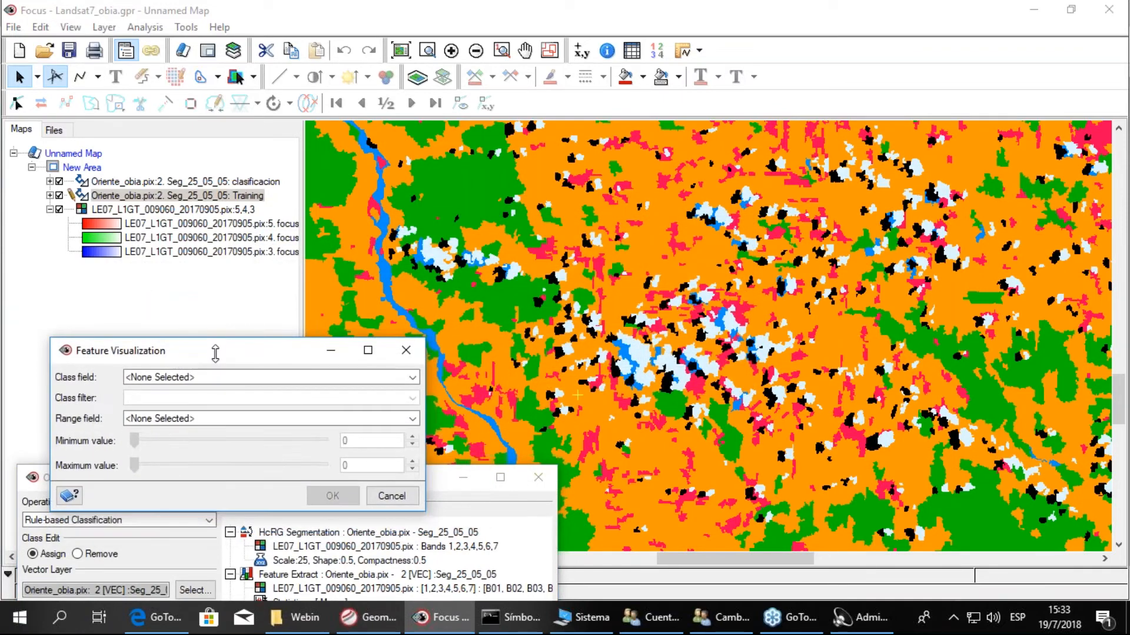
pyautogui.click(412, 377)
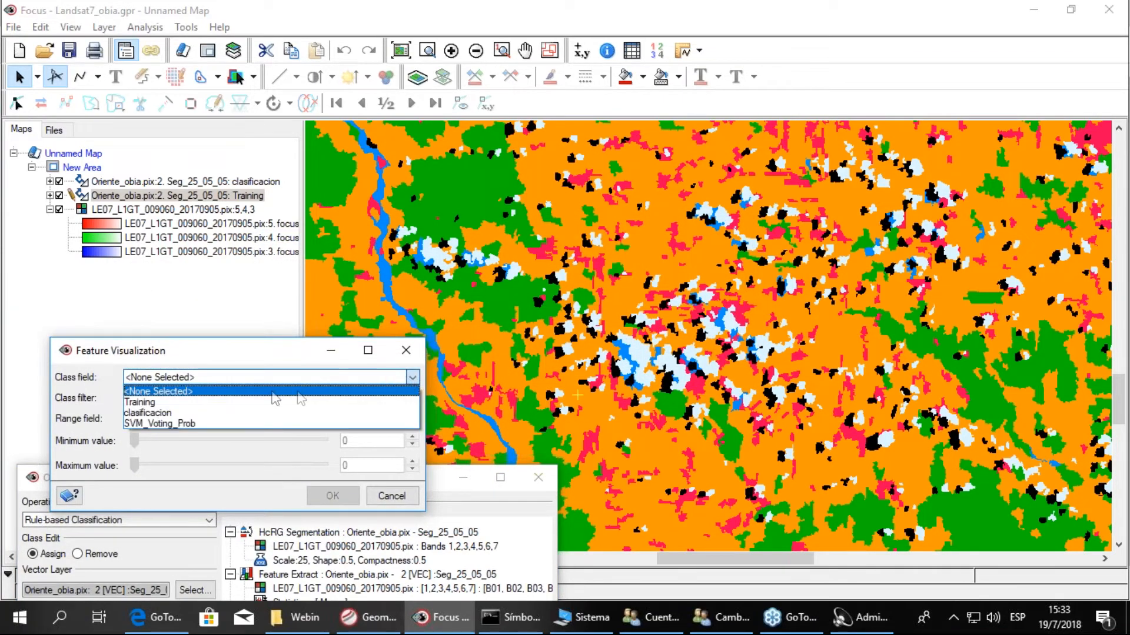
pyautogui.click(182, 414)
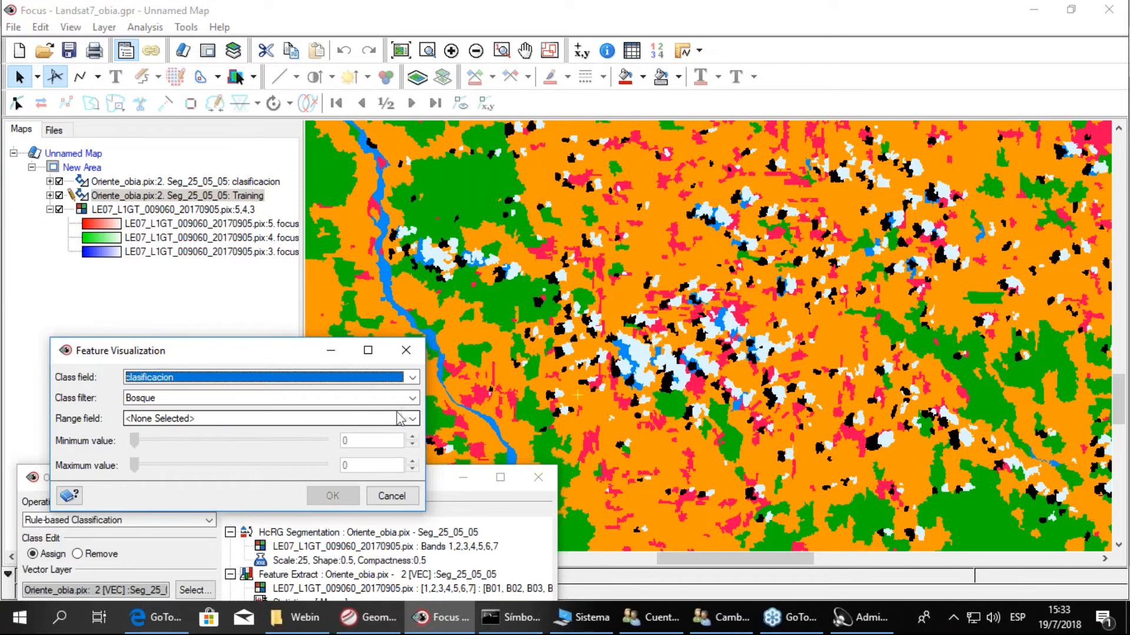
pyautogui.click(414, 398)
pyautogui.click(217, 419)
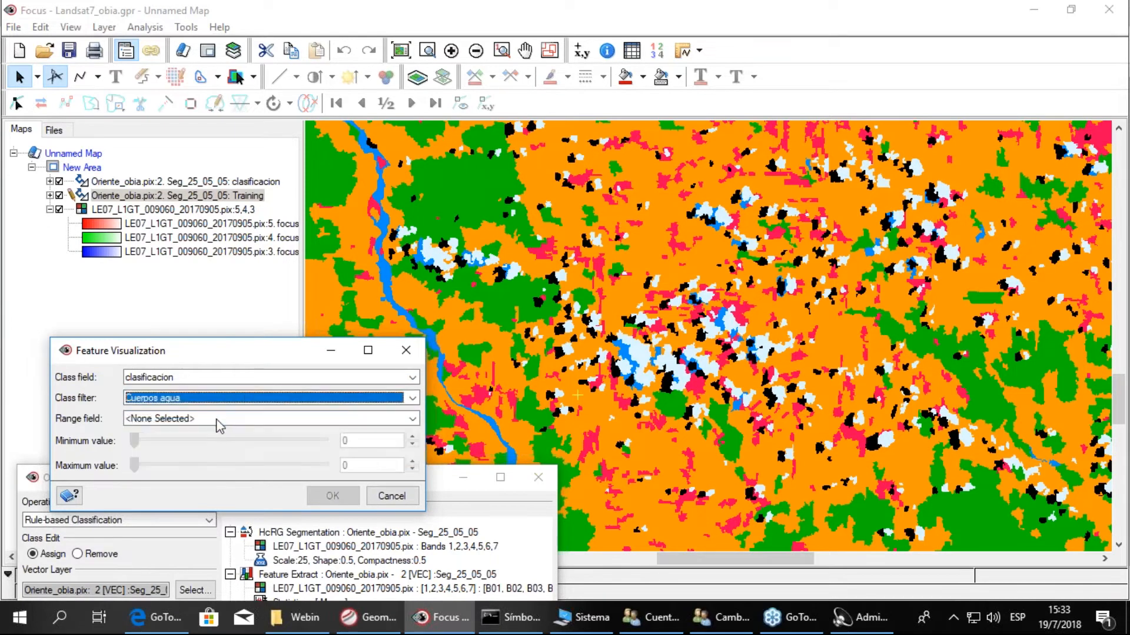
pyautogui.click(412, 419)
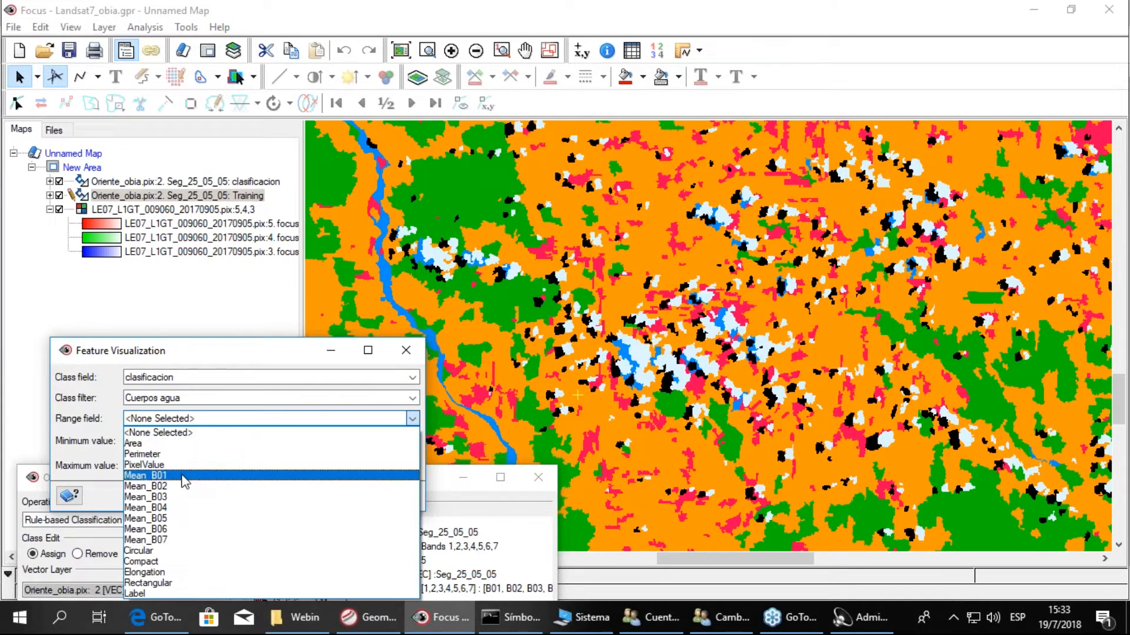
pyautogui.click(153, 476)
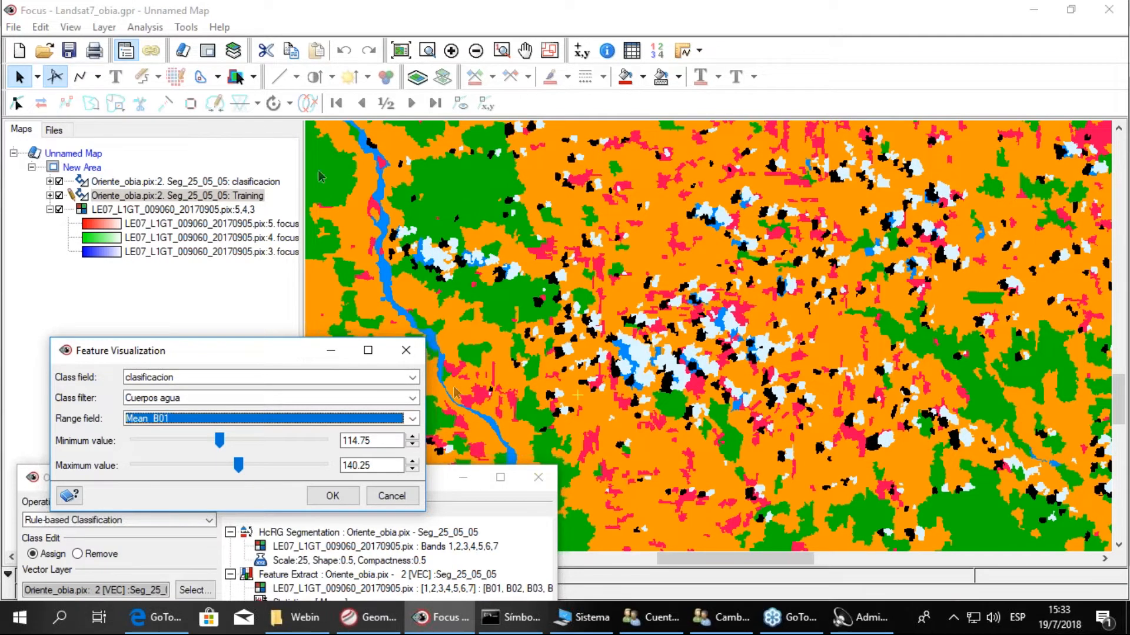
# Hide the clasificacion layer and set the Mean_B01 range to a minimum of 0 and a maximum of about 54.56
pyautogui.moveTo(219, 441); pyautogui.dragTo(201, 440)
pyautogui.click(59, 179)
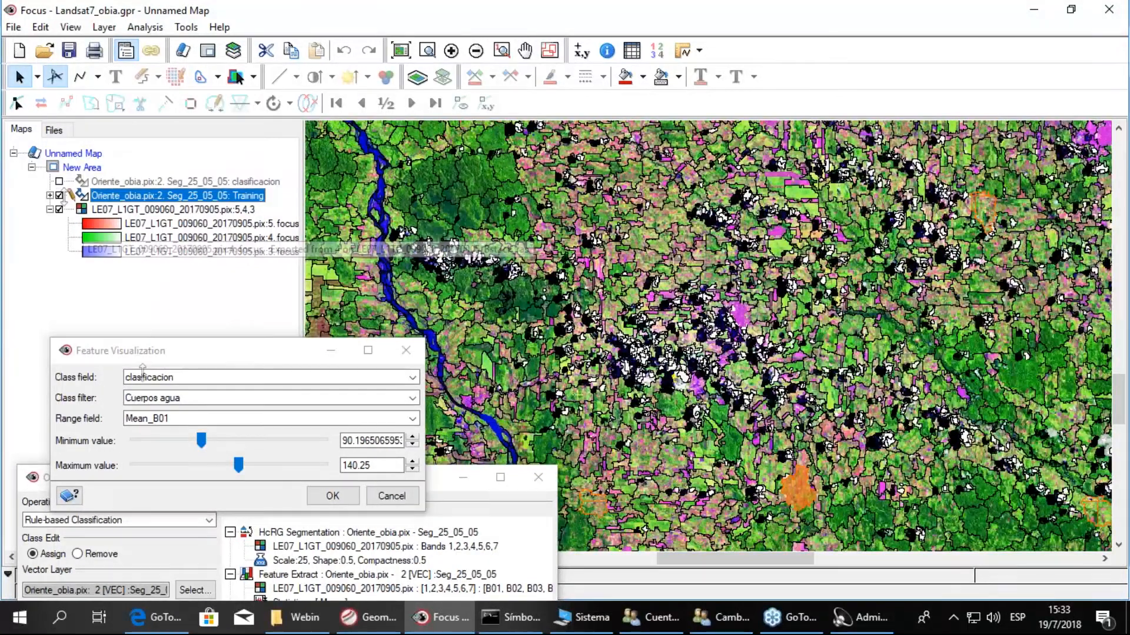
pyautogui.moveTo(205, 447); pyautogui.dragTo(133, 444)
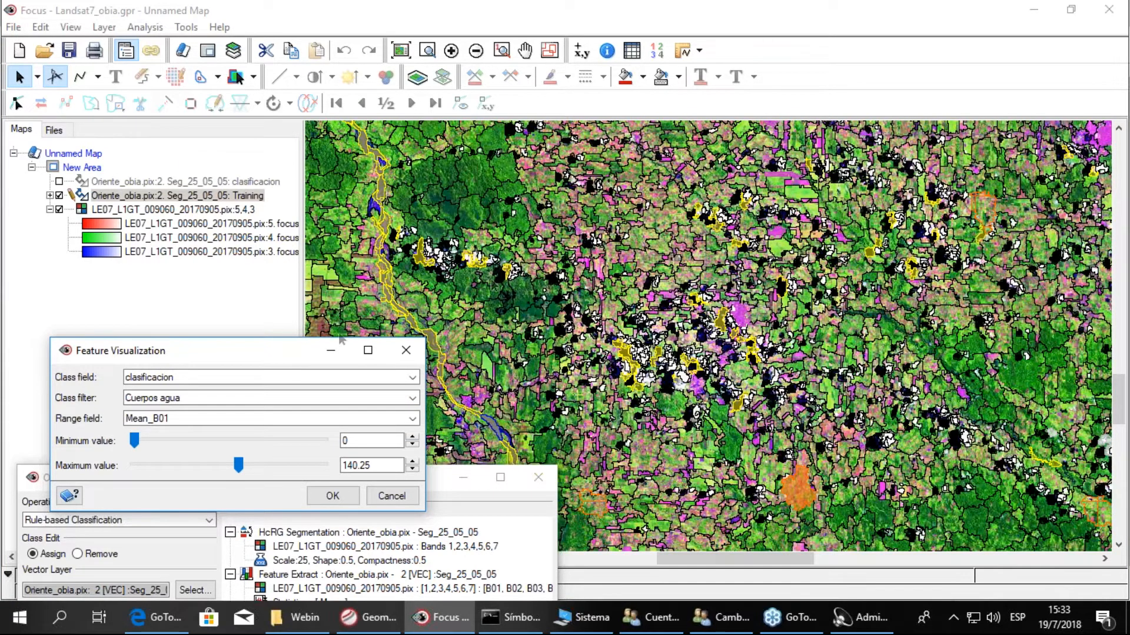
pyautogui.moveTo(238, 466); pyautogui.dragTo(175, 467)
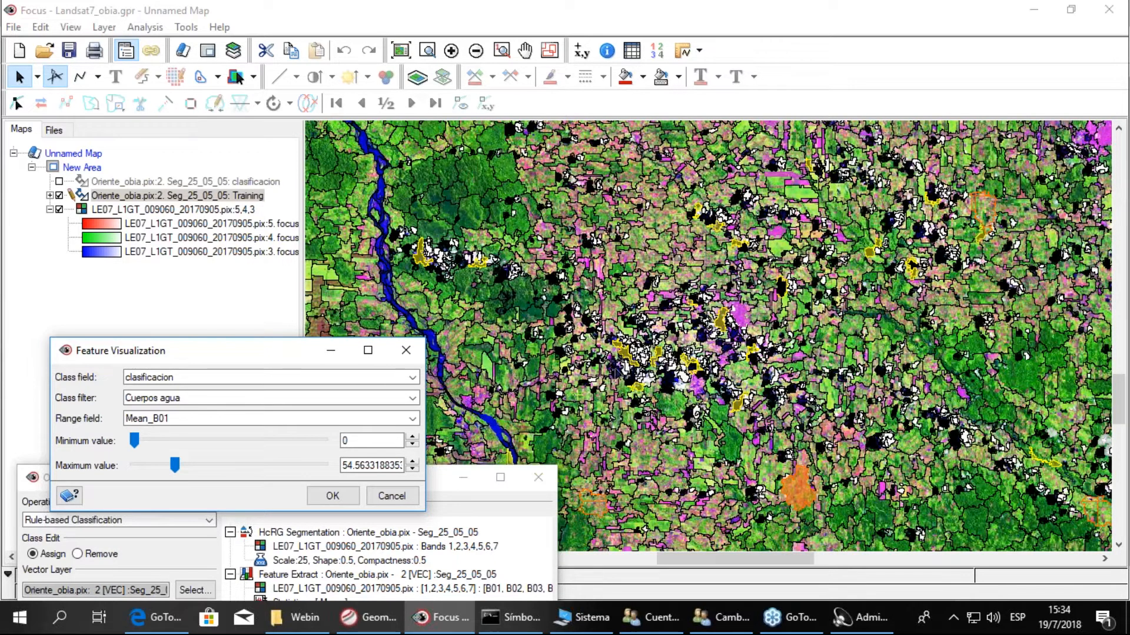
pyautogui.click(331, 496)
# Run the class-change rule and show the clasificacion layer again to check the classes around the clouds
pyautogui.moveTo(271, 478)
pyautogui.mouseDown()
pyautogui.moveTo(242, 300)
pyautogui.moveTo(276, 243)
pyautogui.moveTo(276, 266)
pyautogui.mouseUp()
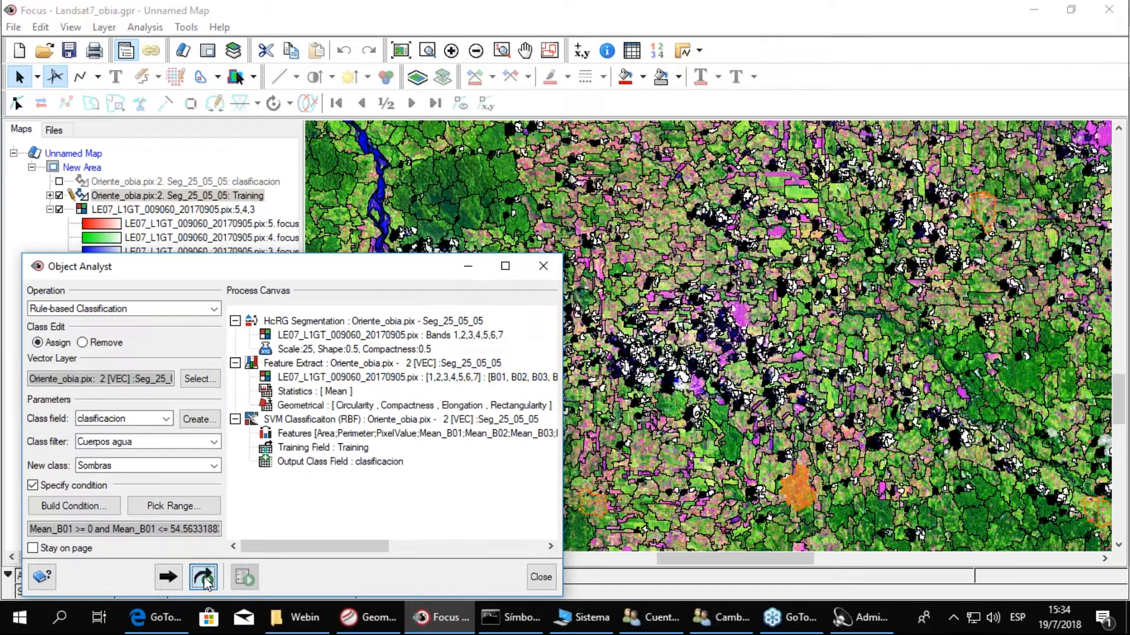
pyautogui.click(204, 579)
pyautogui.moveTo(310, 269); pyautogui.dragTo(269, 443)
pyautogui.click(58, 183)
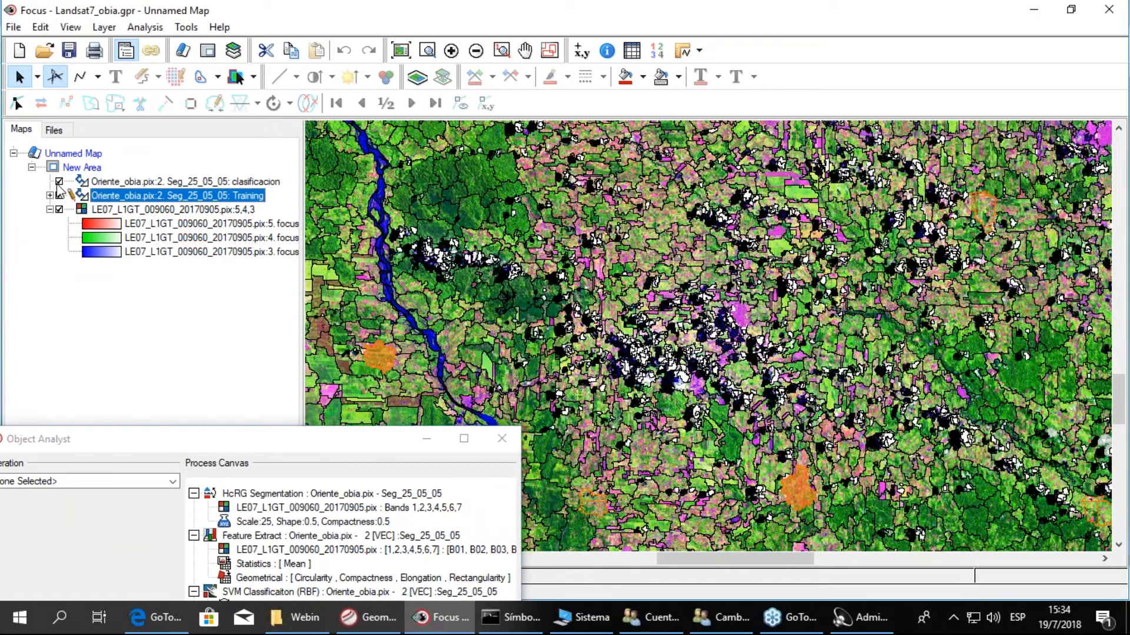
pyautogui.moveTo(489, 271); pyautogui.dragTo(513, 325)
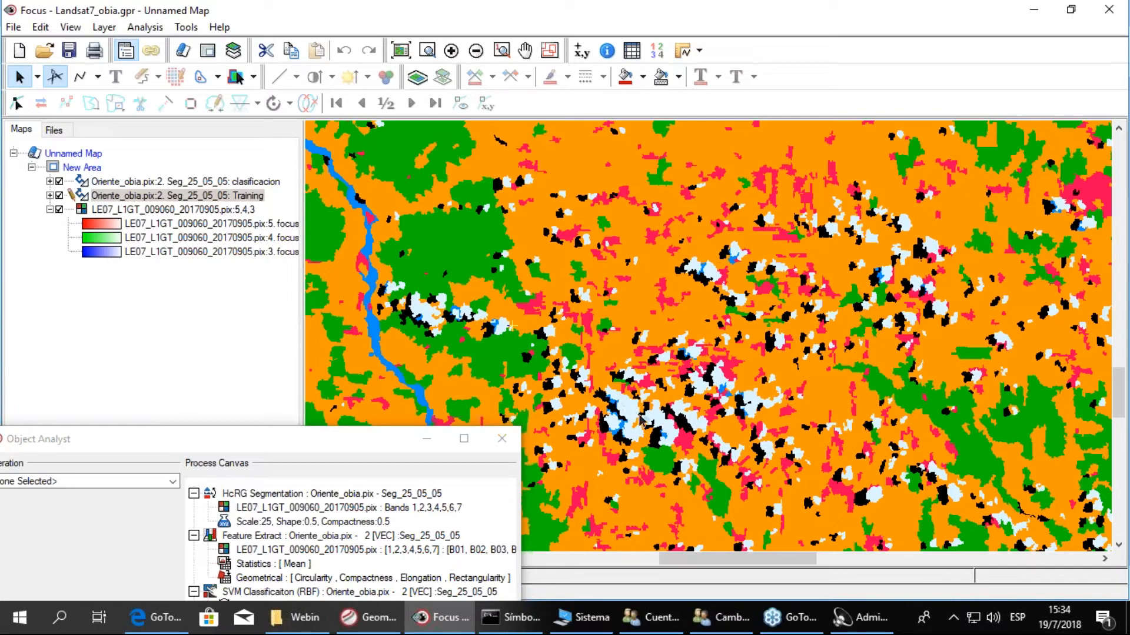
pyautogui.moveTo(332, 440); pyautogui.dragTo(356, 382)
pyautogui.moveTo(597, 432); pyautogui.dragTo(610, 315)
pyautogui.scroll(1, 612, 329)
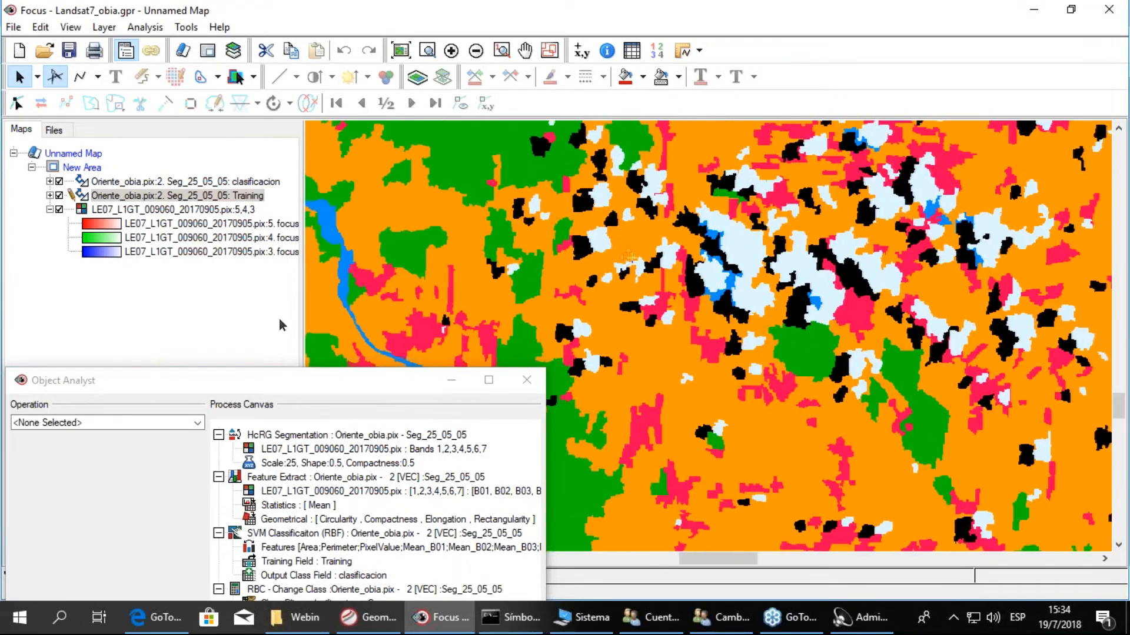
# Change the Object Analyst operation to Reform Shapes with the Interactive edits type
pyautogui.click(198, 423)
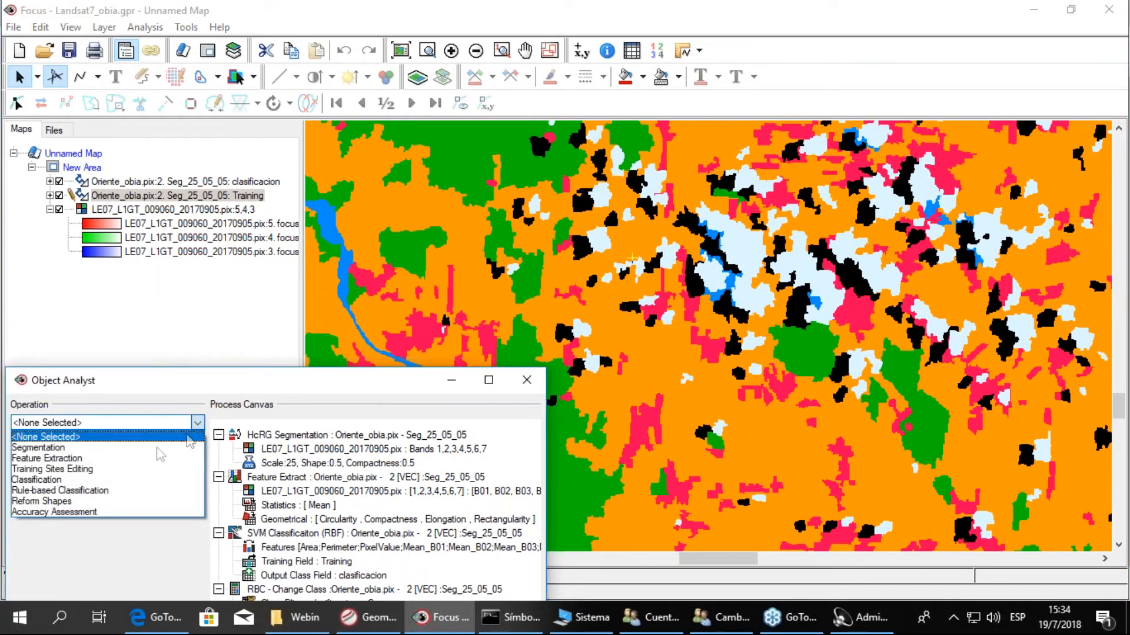
pyautogui.click(138, 495)
pyautogui.moveTo(144, 389); pyautogui.dragTo(161, 243)
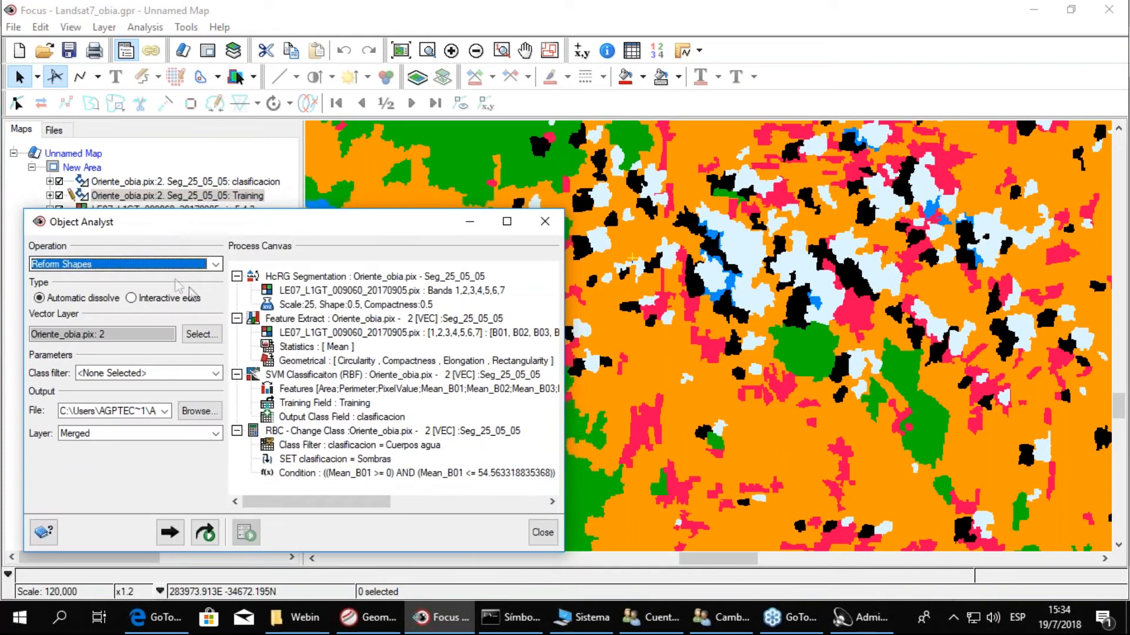
pyautogui.click(131, 299)
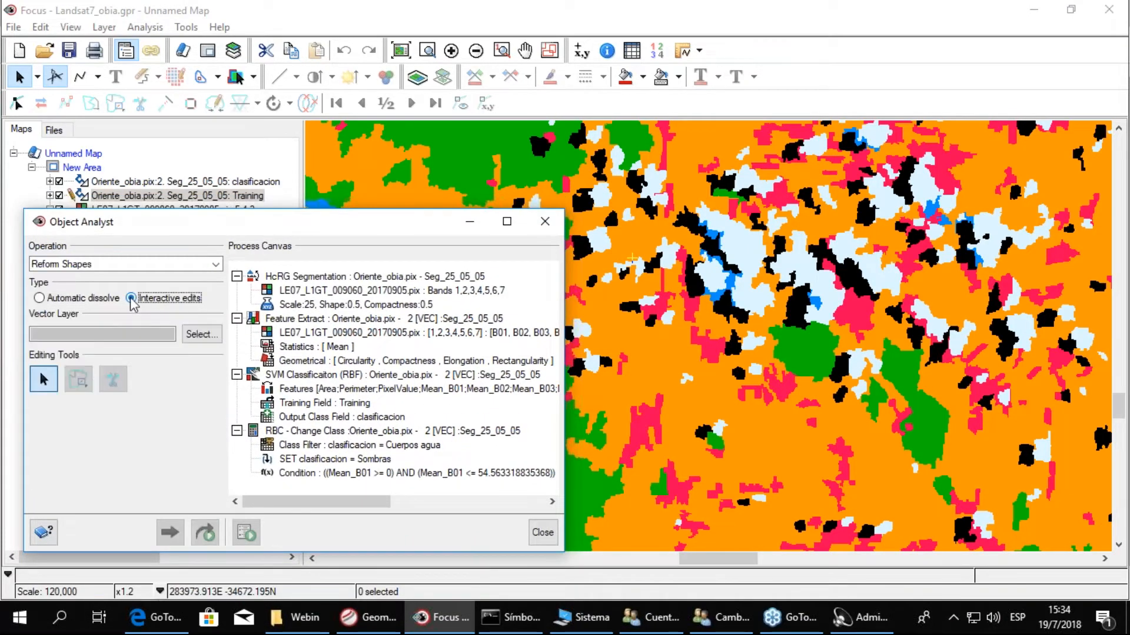
# Choose the Seg_25_05_05 segmentation layer of Oriente_obia.pix as the vector layer for the interactive edits
pyautogui.click(198, 334)
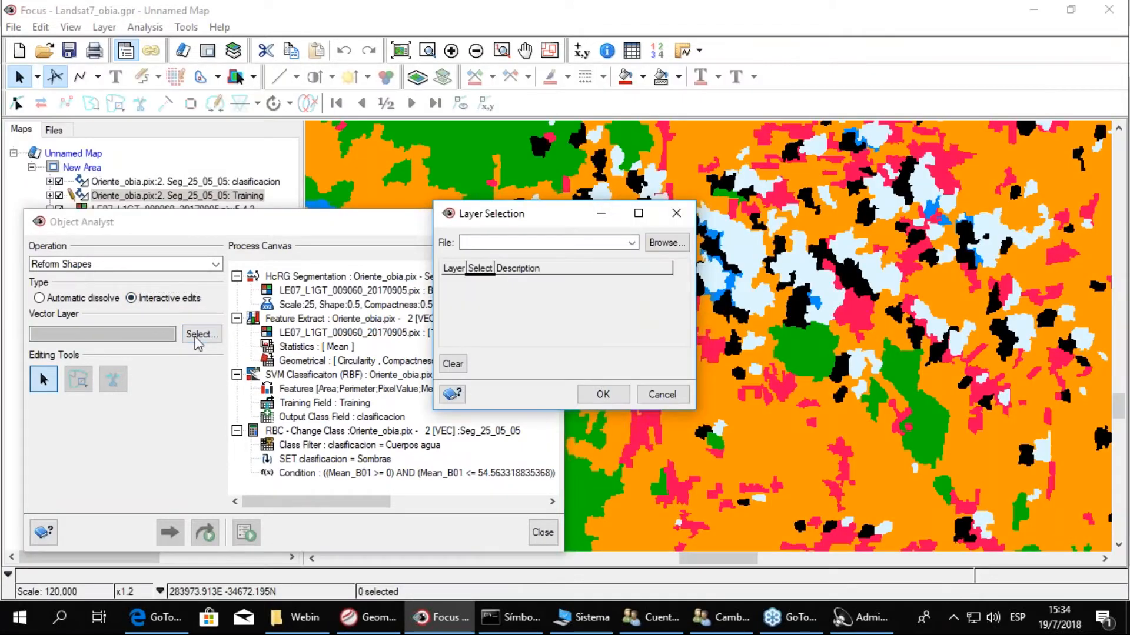
pyautogui.click(671, 243)
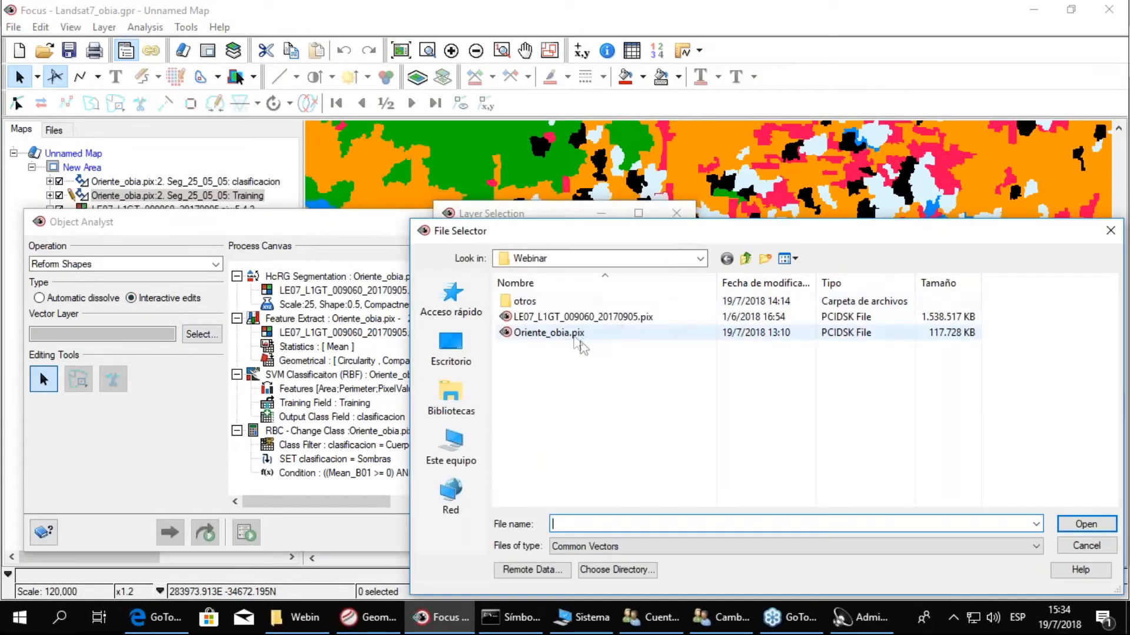
pyautogui.click(576, 334)
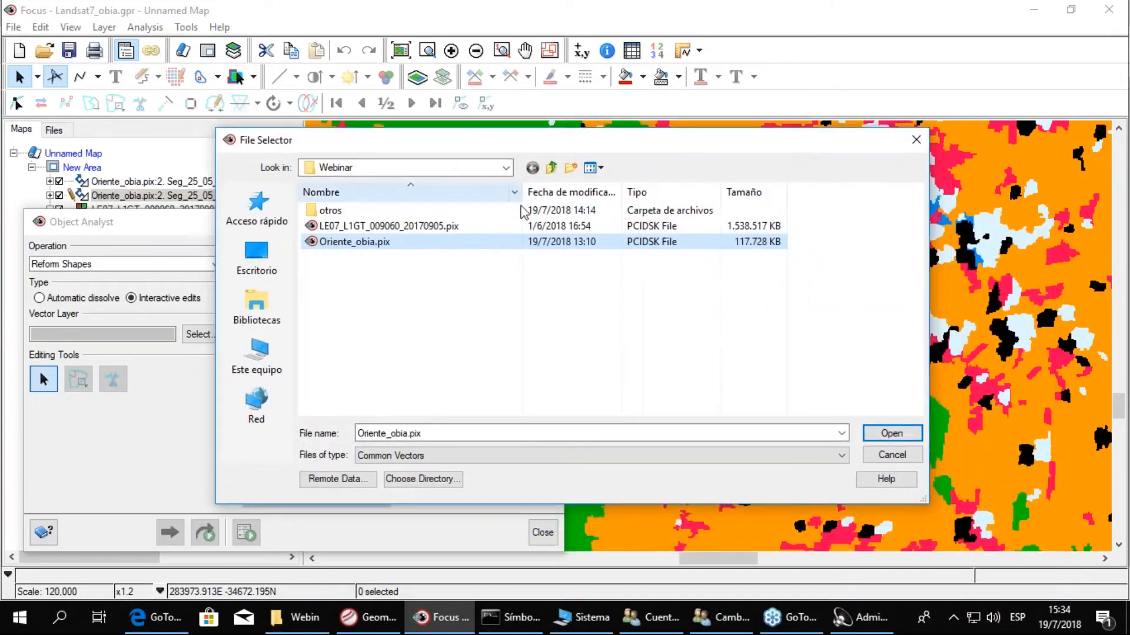
pyautogui.click(889, 436)
pyautogui.click(489, 284)
pyautogui.click(602, 394)
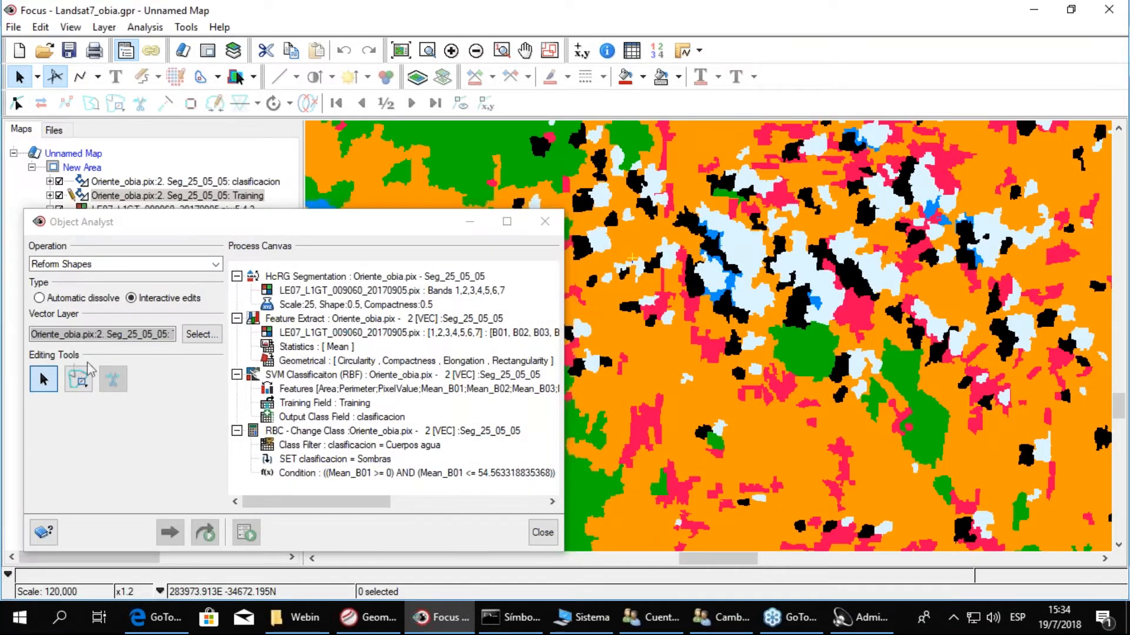
# Select the Sombras polygon below the large central cloud and merge the adjoining Cuerpos agua polygons into it
pyautogui.click(47, 381)
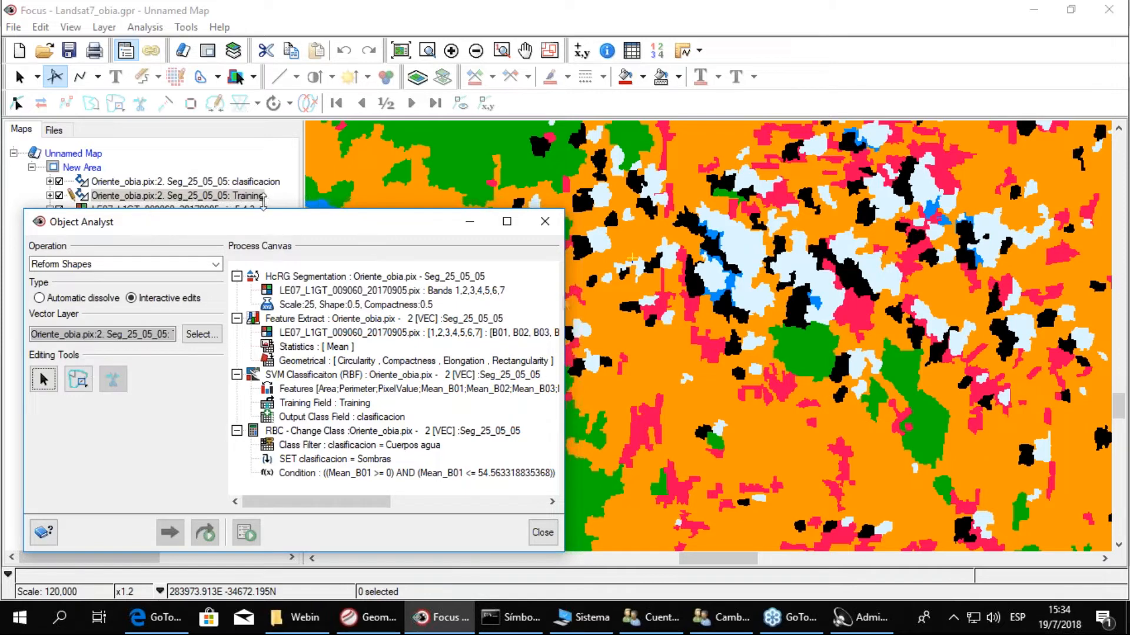
pyautogui.click(695, 290)
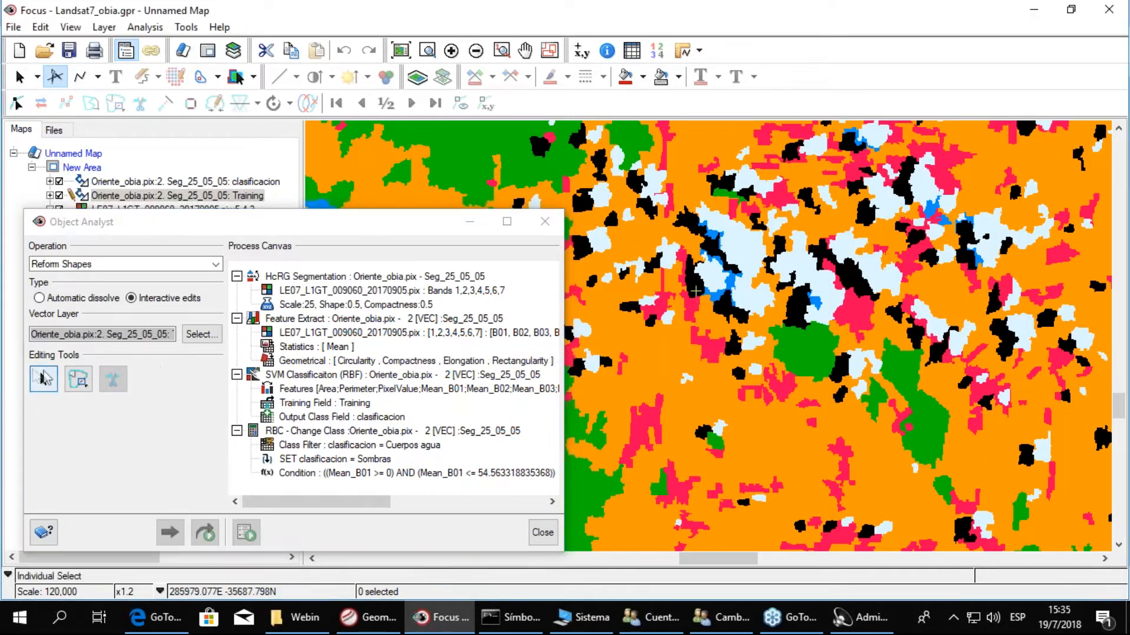
pyautogui.click(41, 377)
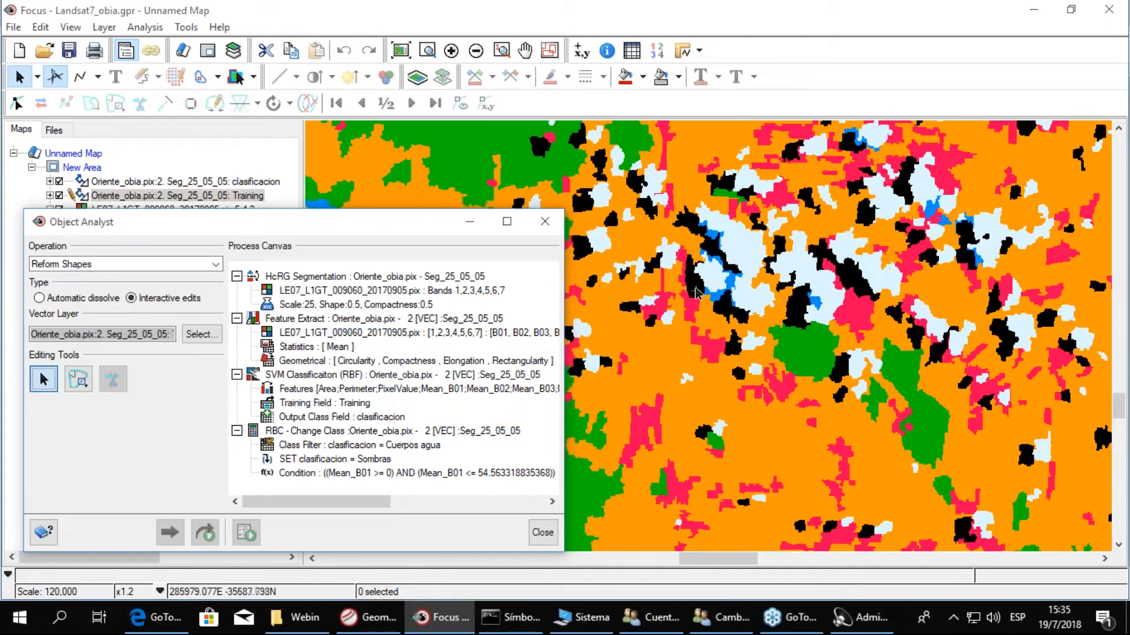
pyautogui.click(696, 291)
pyautogui.click(724, 304)
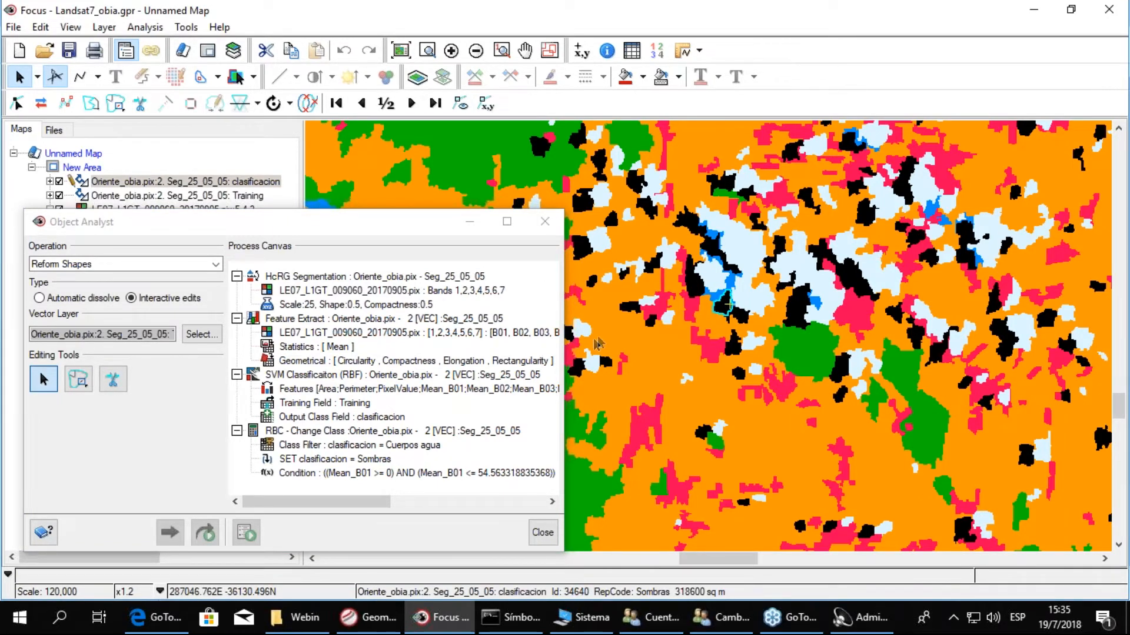
pyautogui.click(83, 389)
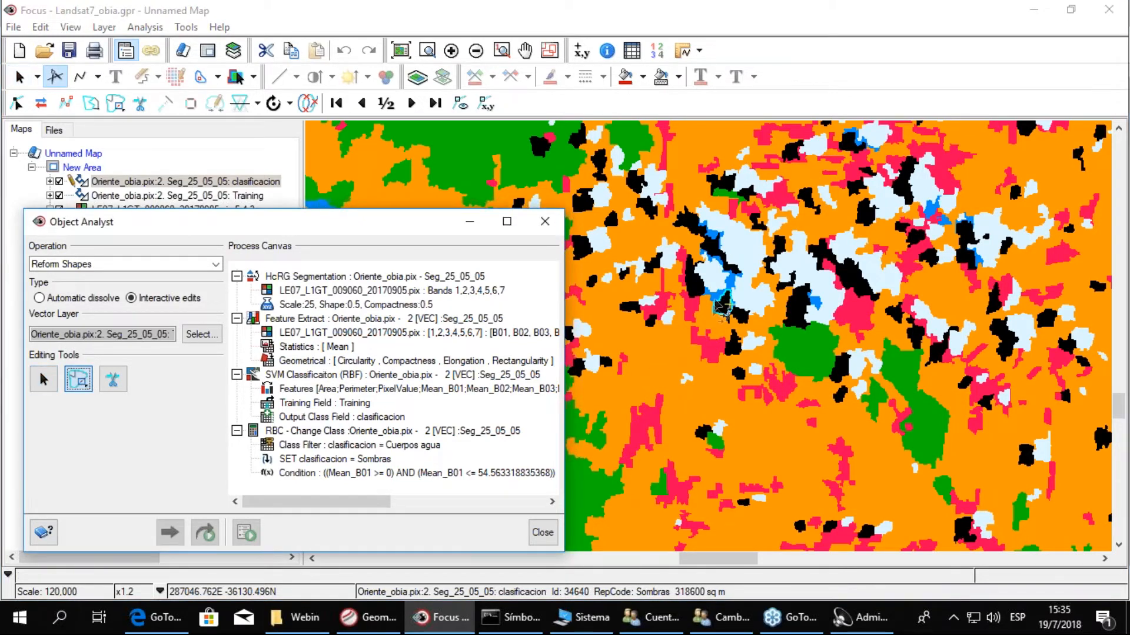
pyautogui.click(727, 304)
pyautogui.click(717, 299)
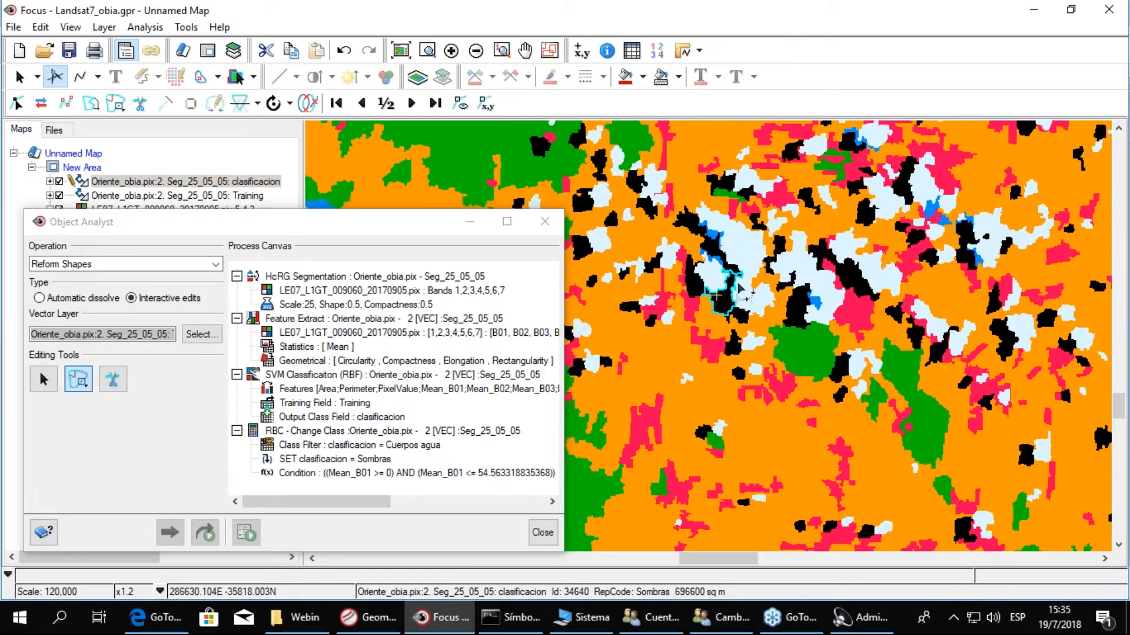
# Select the Sombras polygon just above the round Bosque patch and merge the small Cuerpos agua polygon beside it
pyautogui.click(51, 390)
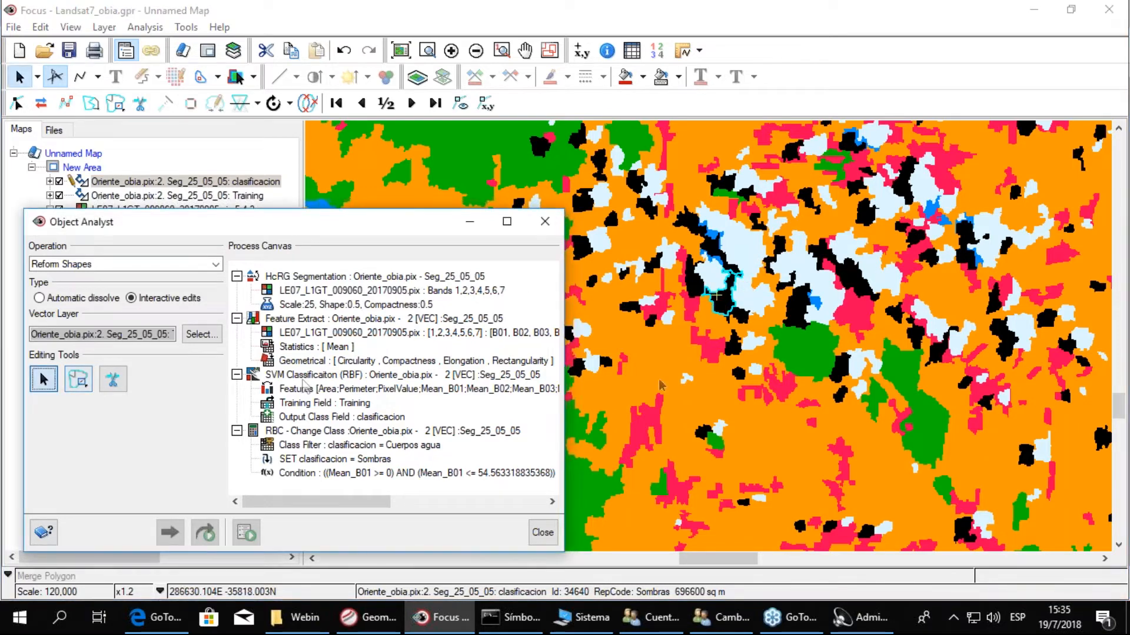
pyautogui.click(801, 304)
pyautogui.click(79, 380)
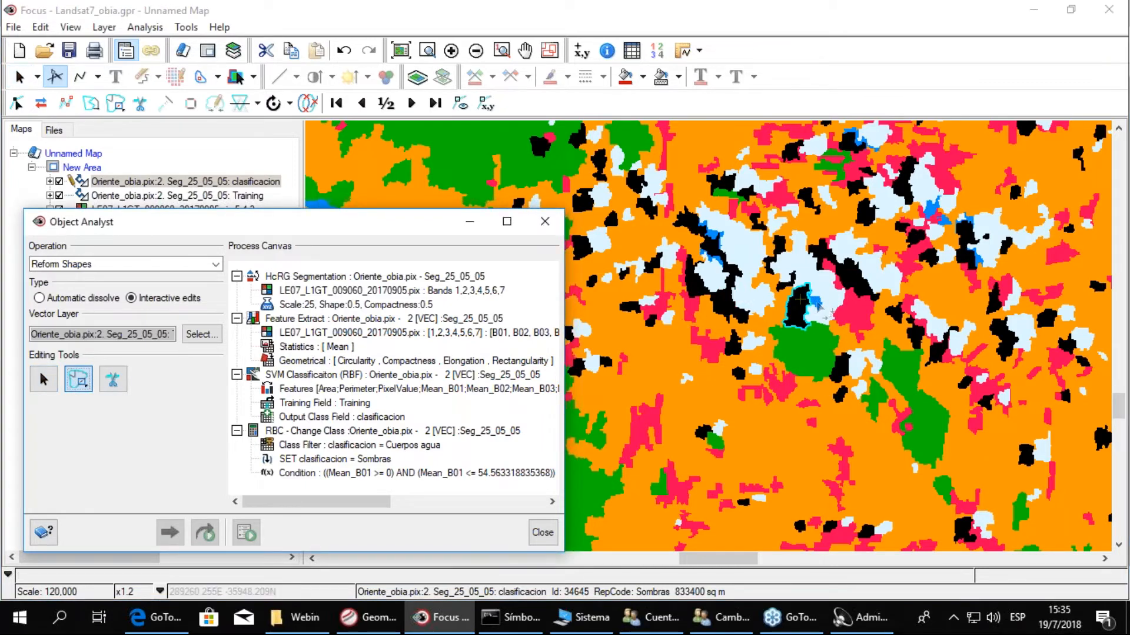
pyautogui.click(817, 302)
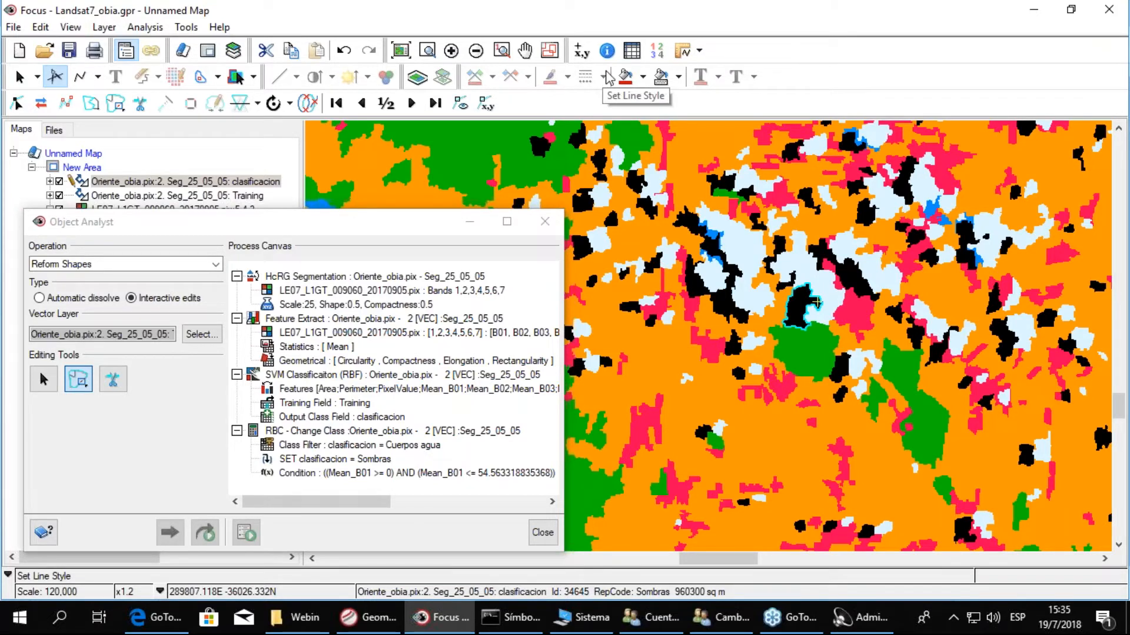
pyautogui.moveTo(394, 219); pyautogui.dragTo(402, 262)
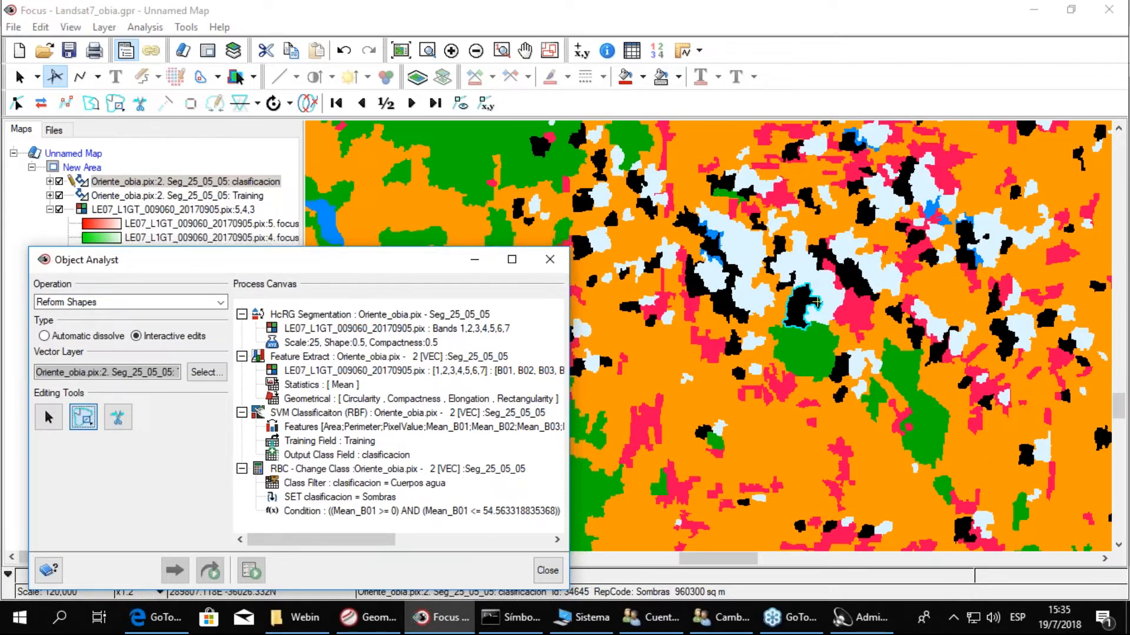
pyautogui.moveTo(238, 263); pyautogui.dragTo(219, 291)
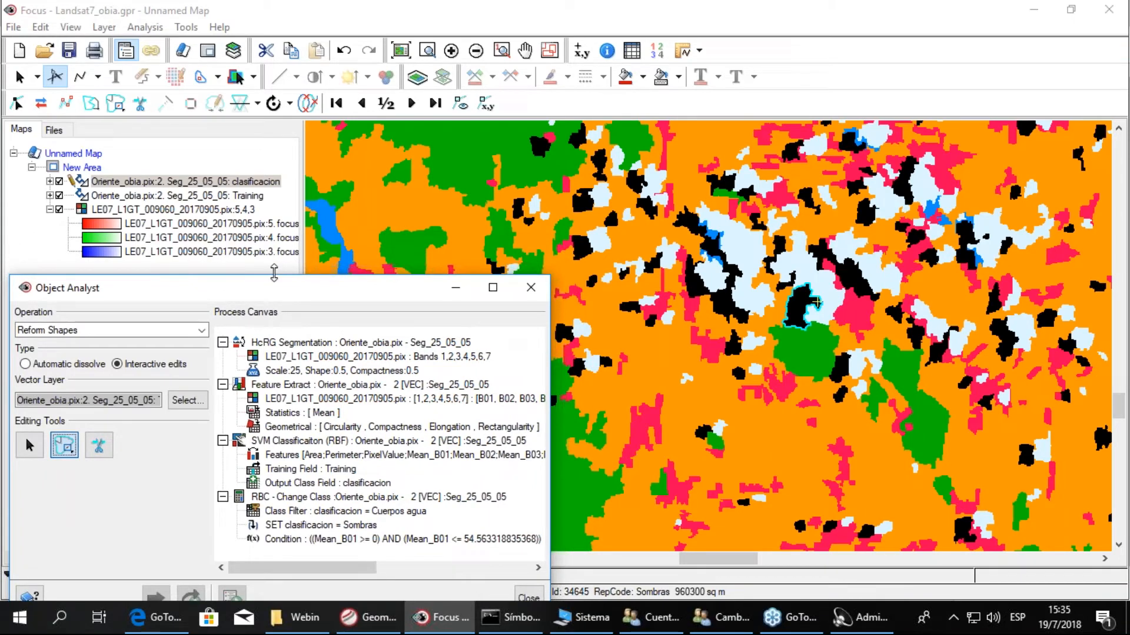
# Change the operation to Training Sites Editing, open the training sites for editing and set the sample type to Accuracy assesment
pyautogui.click(202, 331)
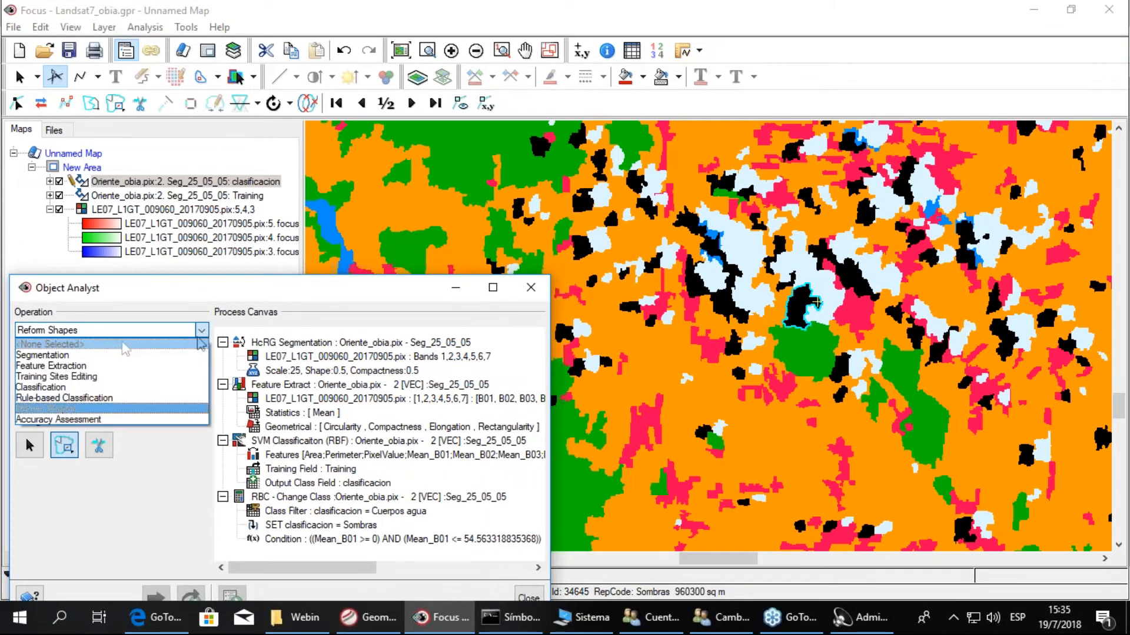
pyautogui.click(112, 377)
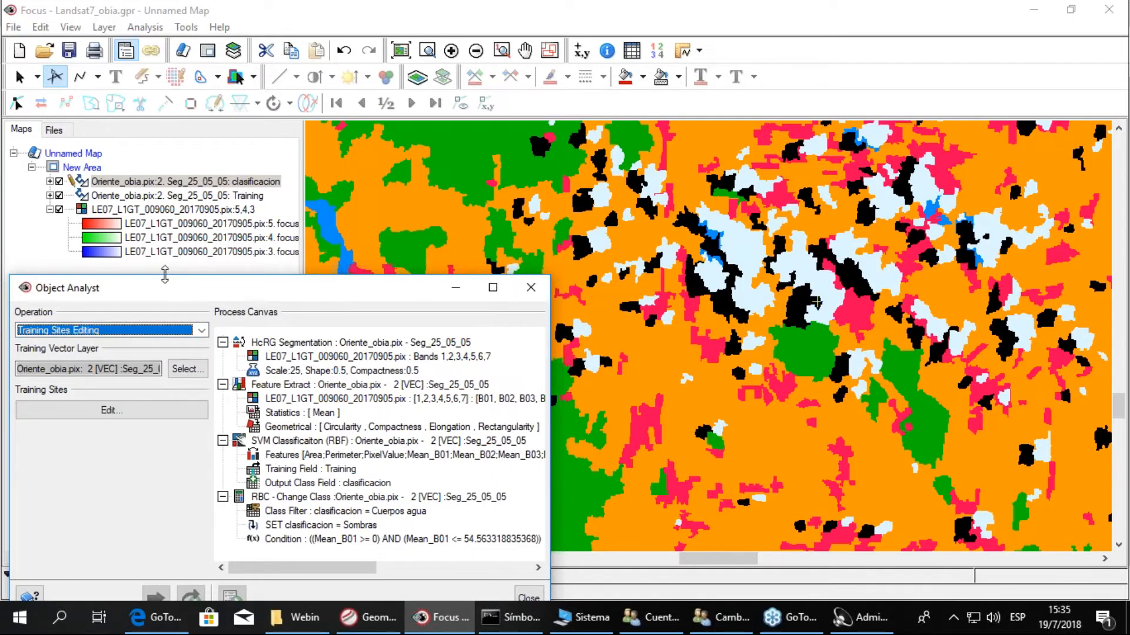
pyautogui.click(167, 411)
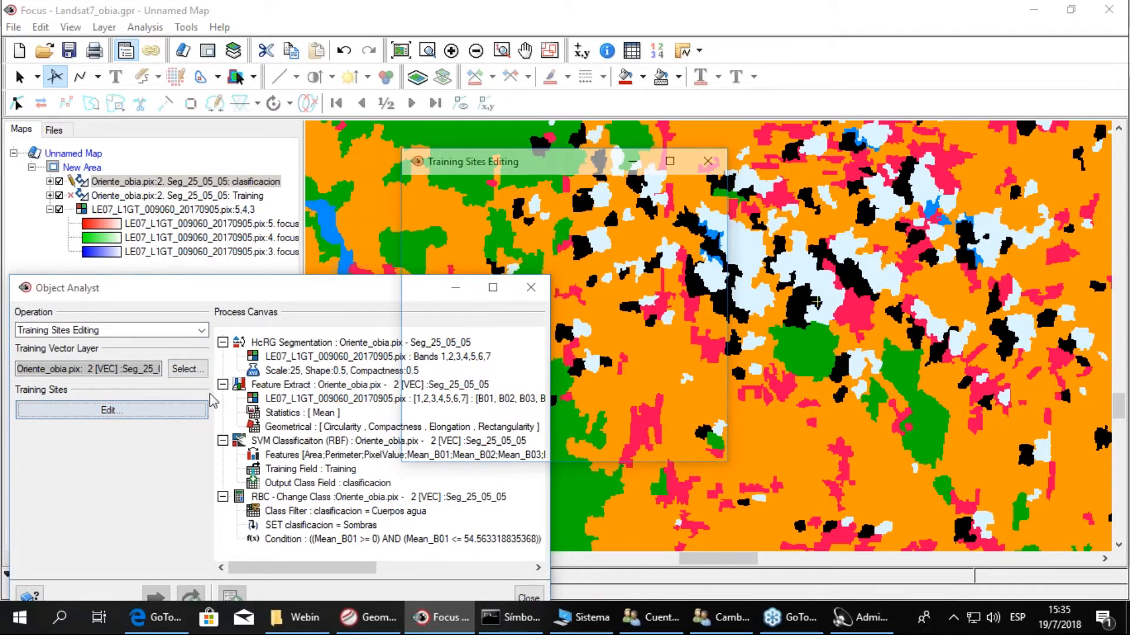
pyautogui.moveTo(485, 163); pyautogui.dragTo(74, 213)
pyautogui.click(148, 444)
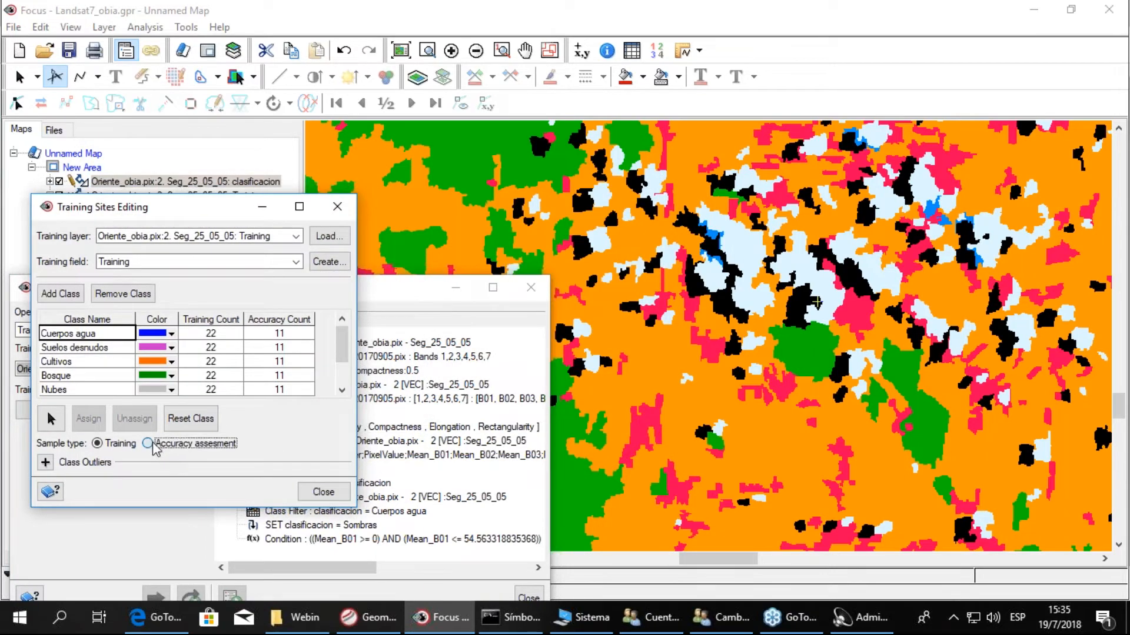
pyautogui.moveTo(69, 208); pyautogui.dragTo(82, 287)
# Hide the clasificacion layer and assign a segment beside the cloud and shadow patches to the Cultivos class as an accuracy sample
pyautogui.click(59, 181)
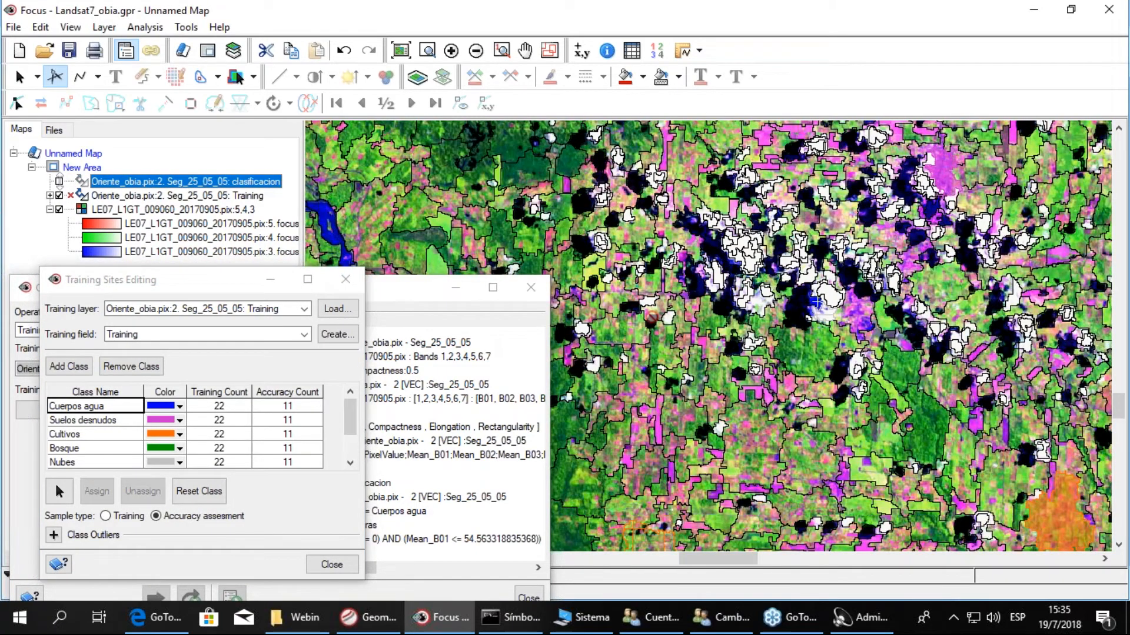
pyautogui.moveTo(771, 326); pyautogui.dragTo(615, 254)
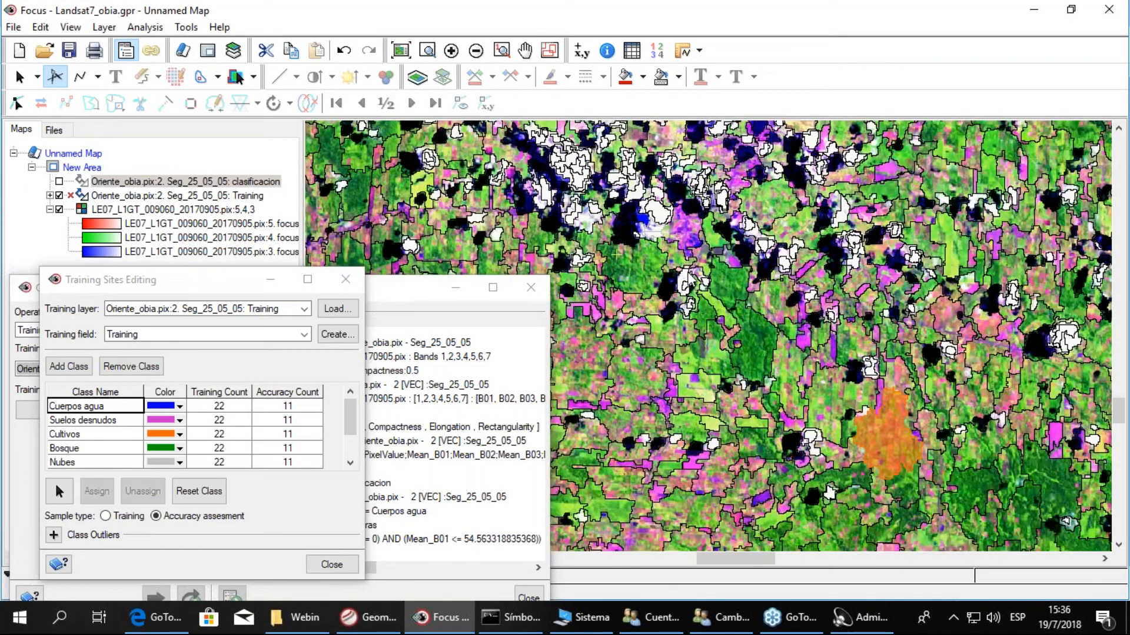
pyautogui.scroll(-1, 616, 254)
pyautogui.moveTo(983, 175); pyautogui.dragTo(607, 269)
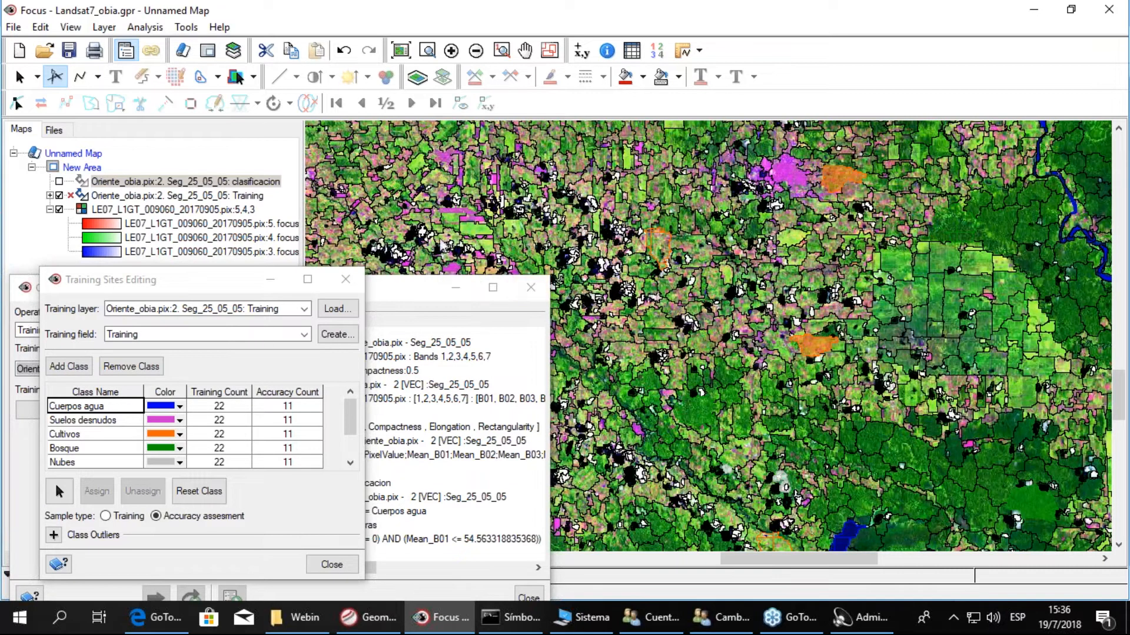
pyautogui.scroll(1, 581, 239)
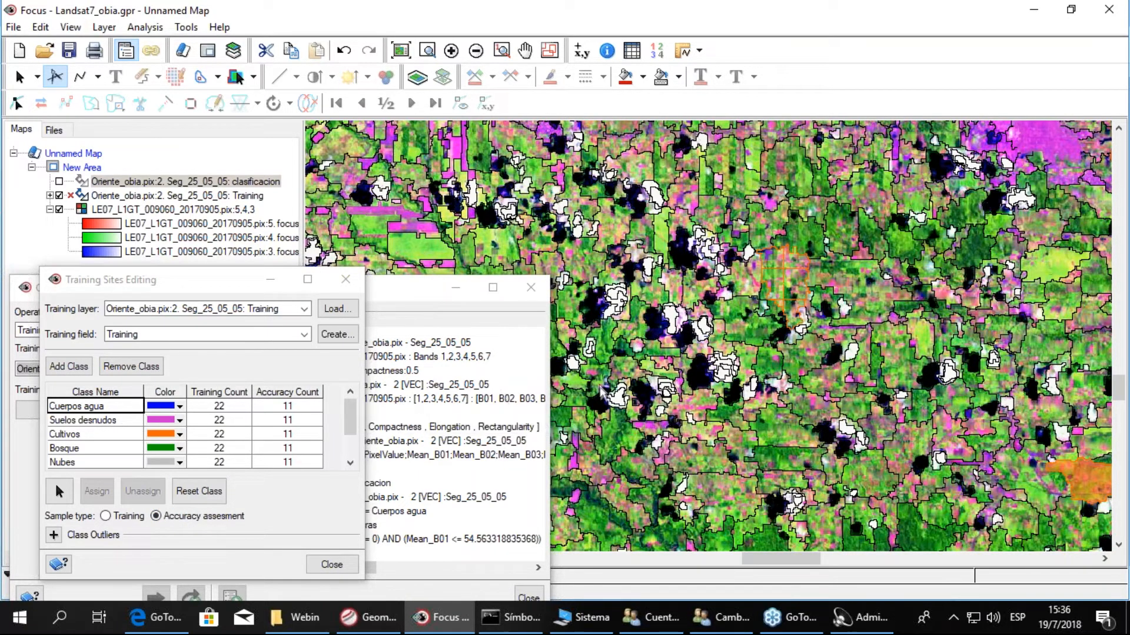
pyautogui.doubleClick(98, 438)
pyautogui.press('Return')
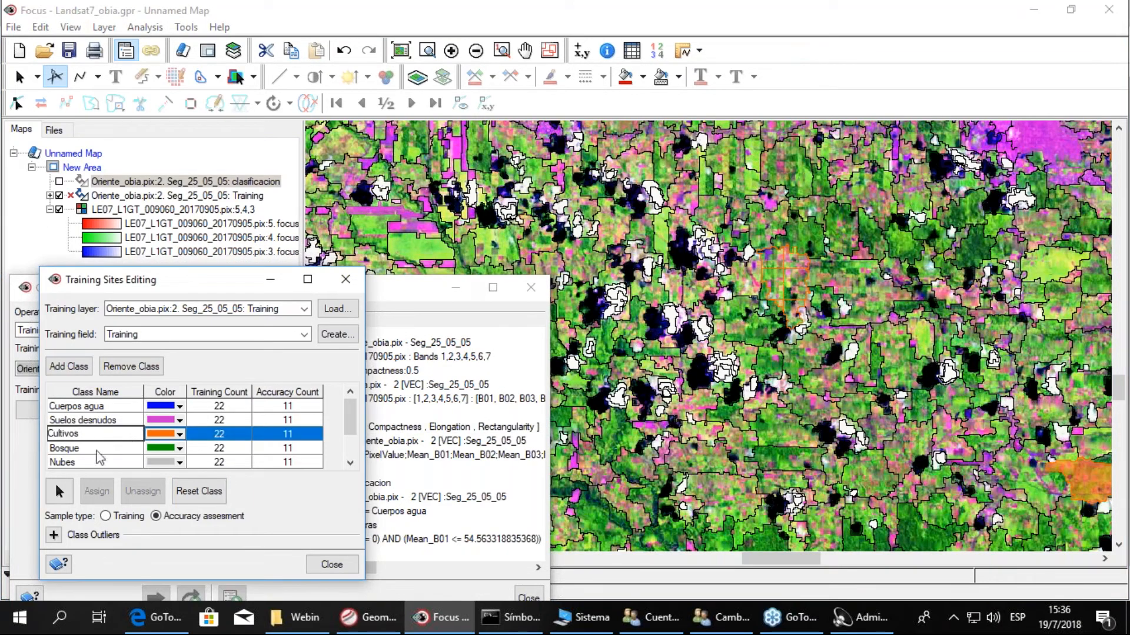
pyautogui.click(59, 490)
pyautogui.click(588, 260)
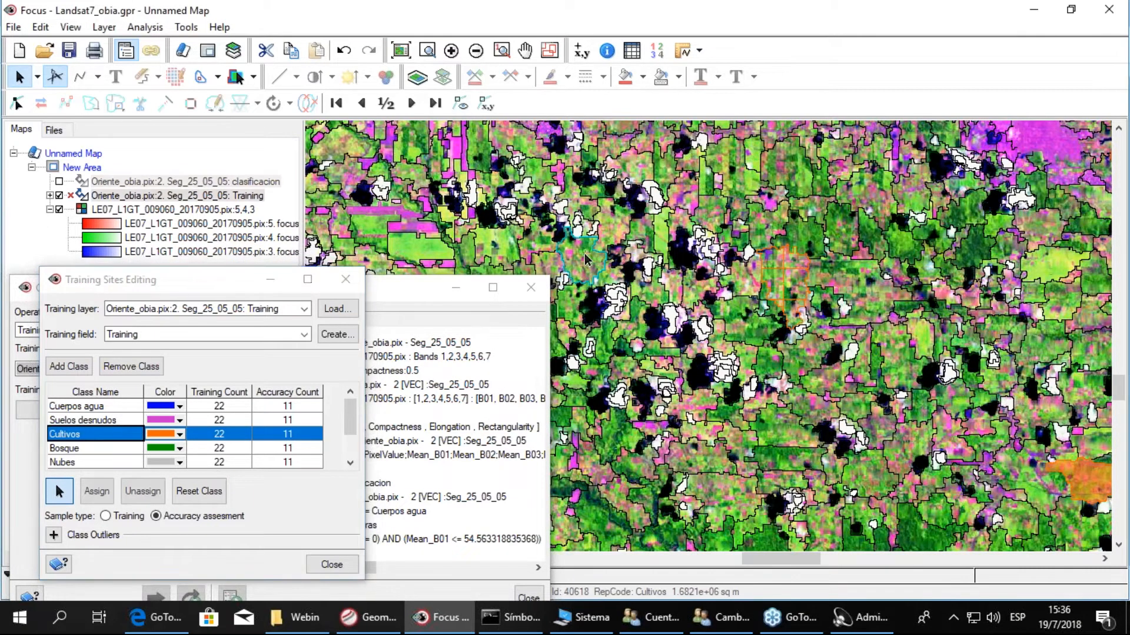
pyautogui.click(97, 490)
# Review the accuracy sample counts of all classes and close the training sites editor
pyautogui.scroll(-2, 856, 305)
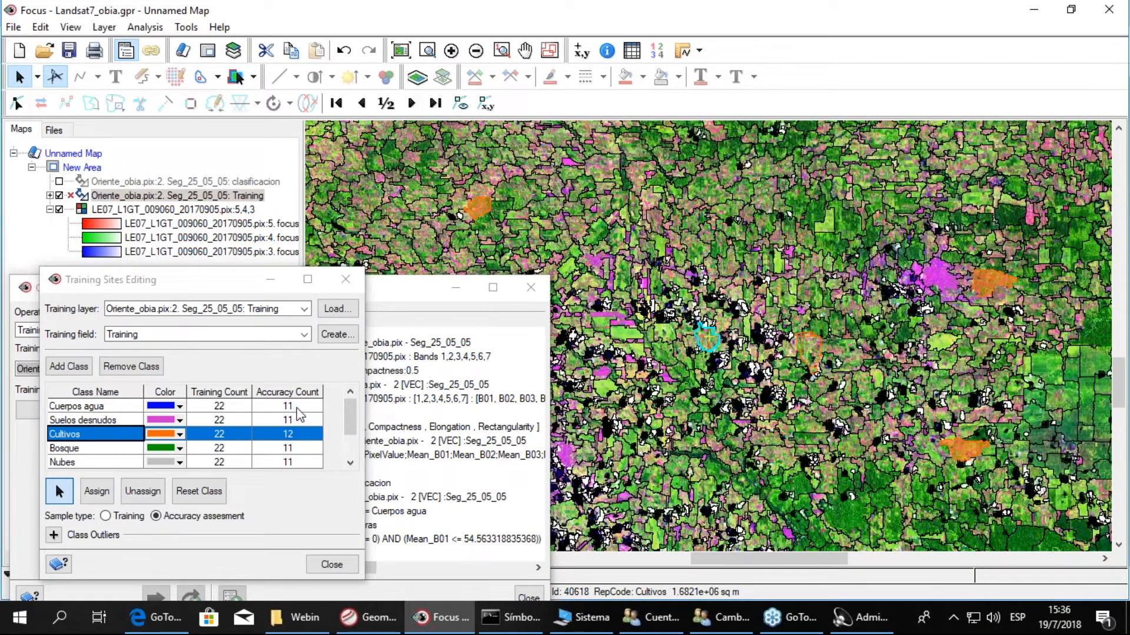
pyautogui.scroll(-2, 299, 422)
pyautogui.scroll(2, 304, 443)
pyautogui.scroll(-2, 300, 438)
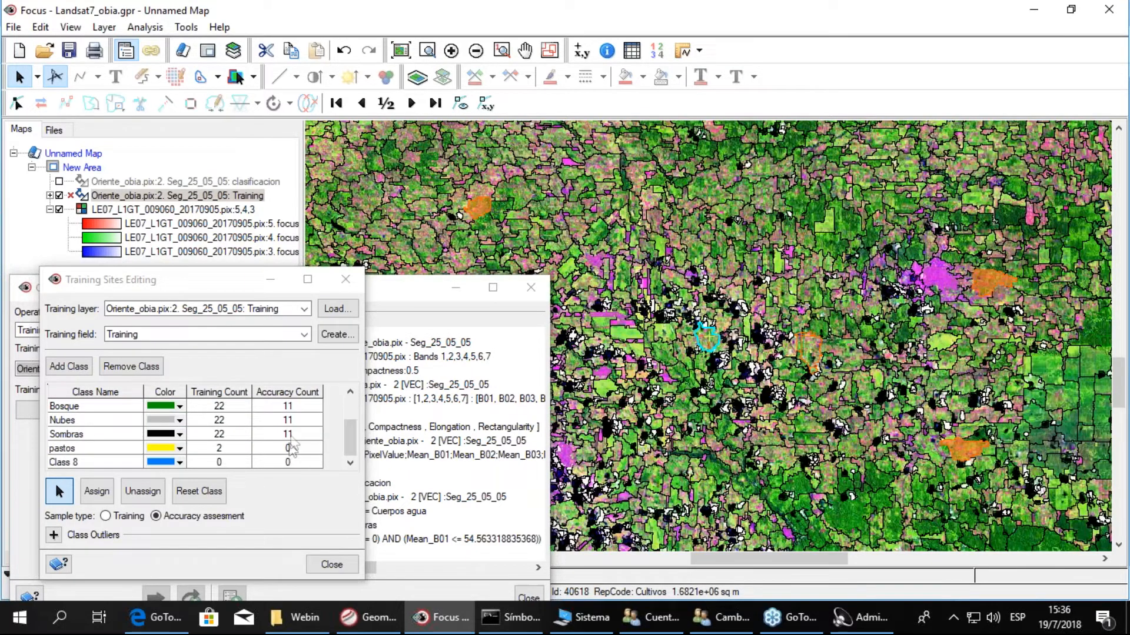
pyautogui.scroll(2, 300, 439)
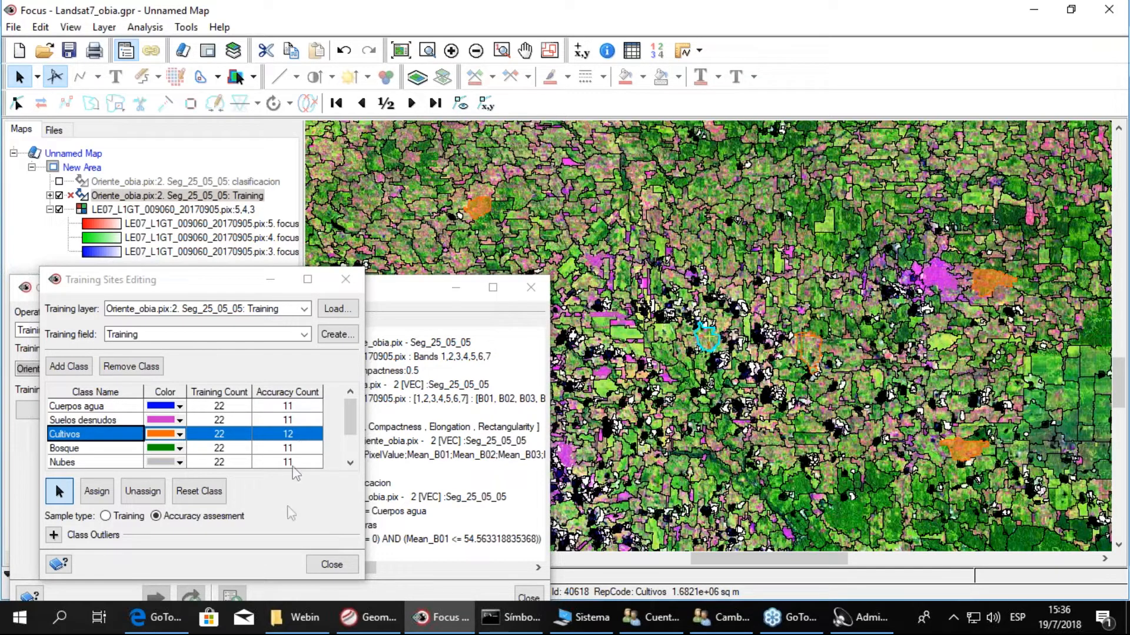
pyautogui.click(332, 565)
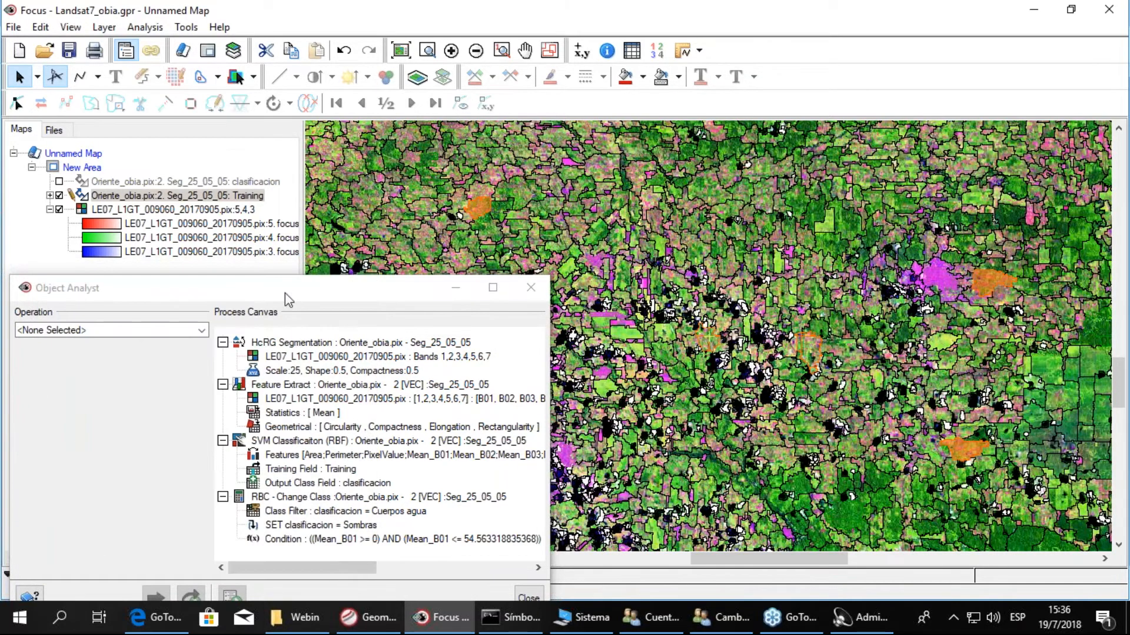
# Change the Object Analyst operation to Accuracy Assessment and choose the segmentation layer of Oriente_obia.pix as the classified vector layer
pyautogui.moveTo(284, 293); pyautogui.dragTo(285, 283)
pyautogui.click(201, 321)
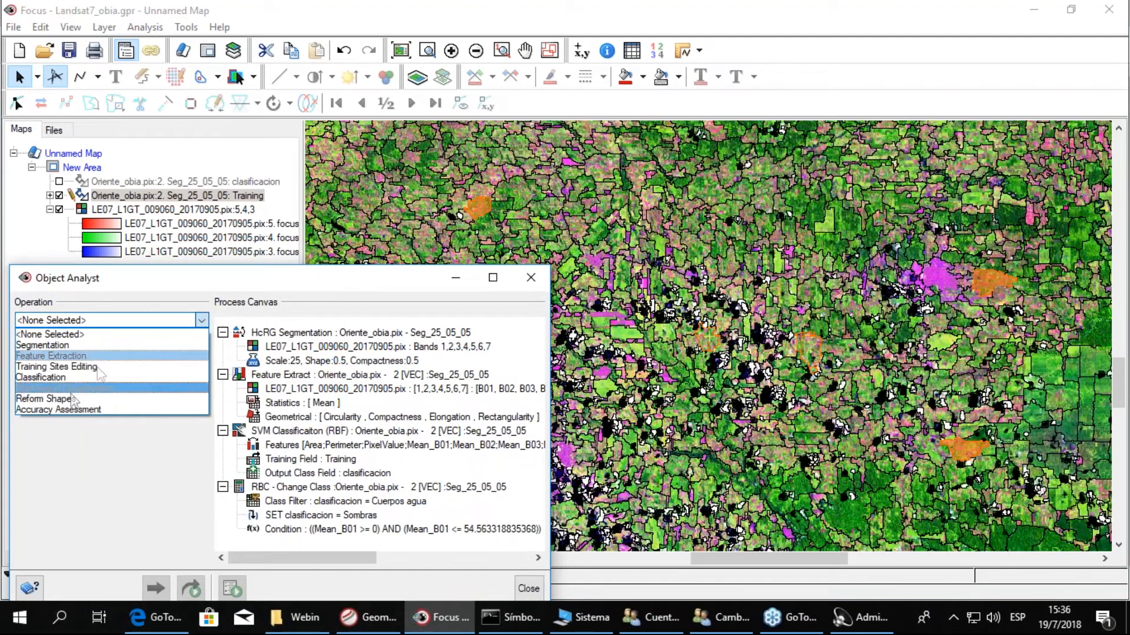
pyautogui.click(156, 410)
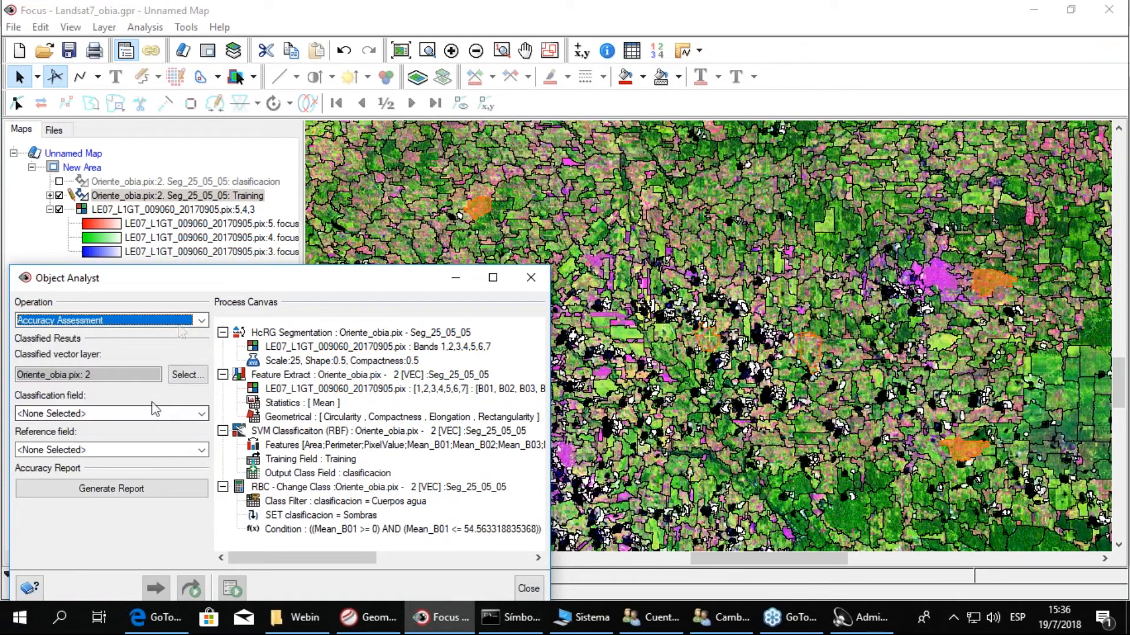
pyautogui.moveTo(167, 283); pyautogui.dragTo(163, 247)
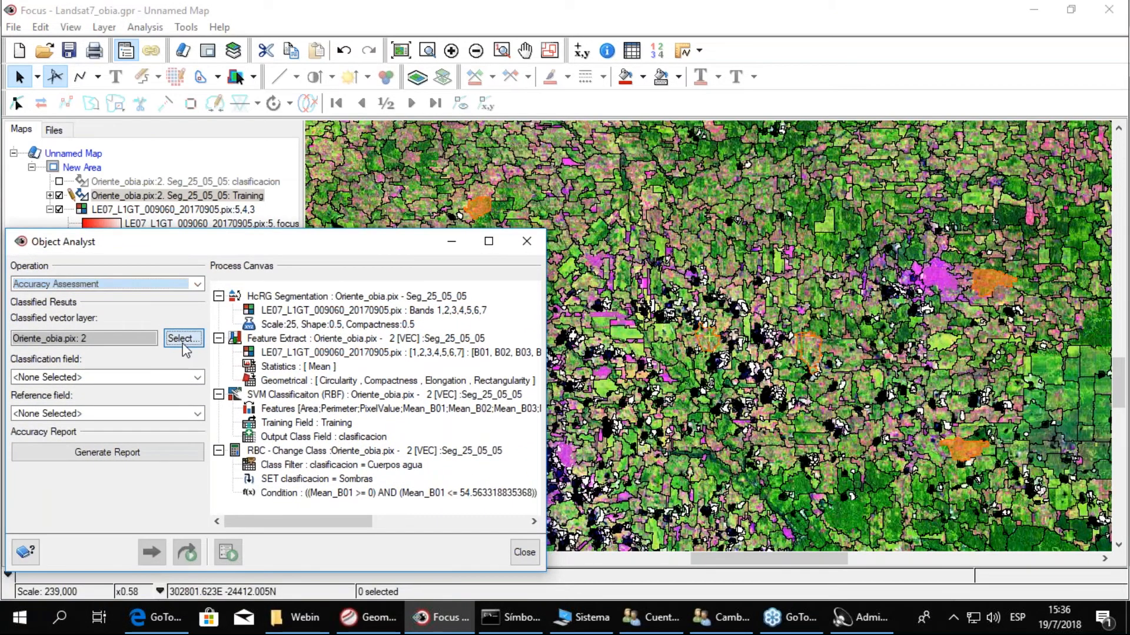
pyautogui.click(184, 339)
pyautogui.click(596, 391)
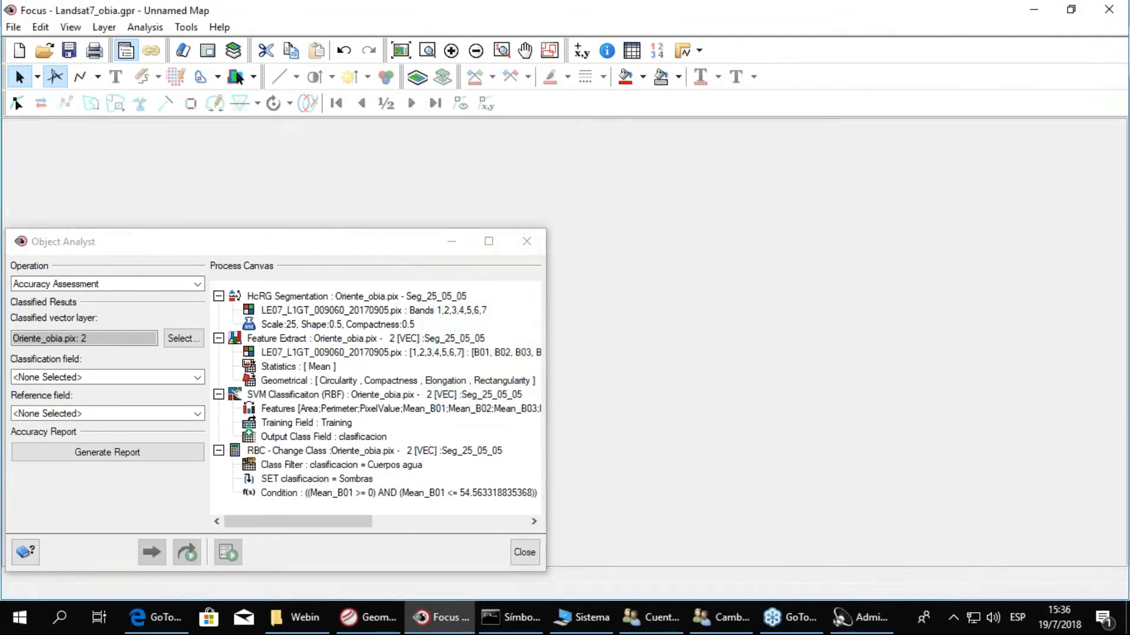
# Set the classification field to clasificacion and the reference field to Training, and generate the accuracy report
pyautogui.click(196, 377)
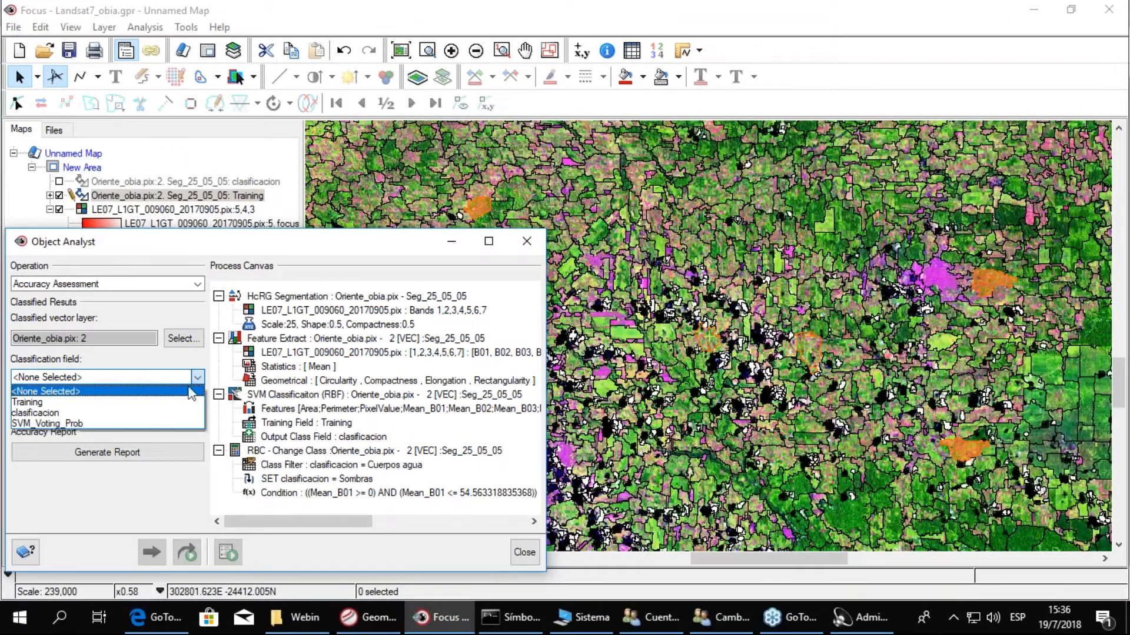
pyautogui.click(147, 413)
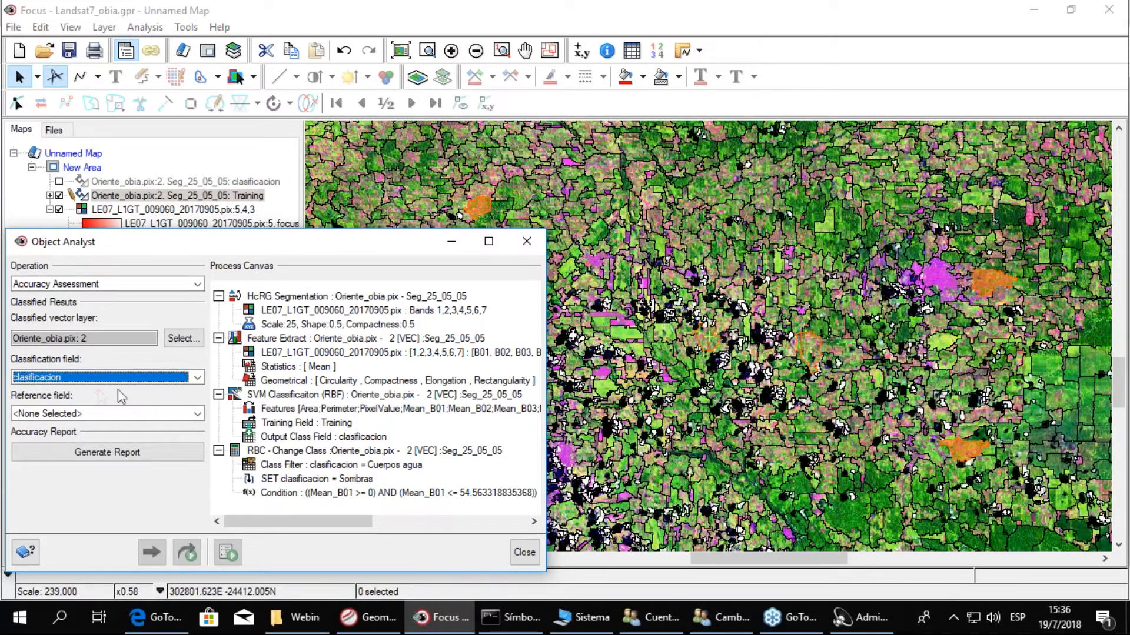
pyautogui.click(197, 415)
pyautogui.click(79, 439)
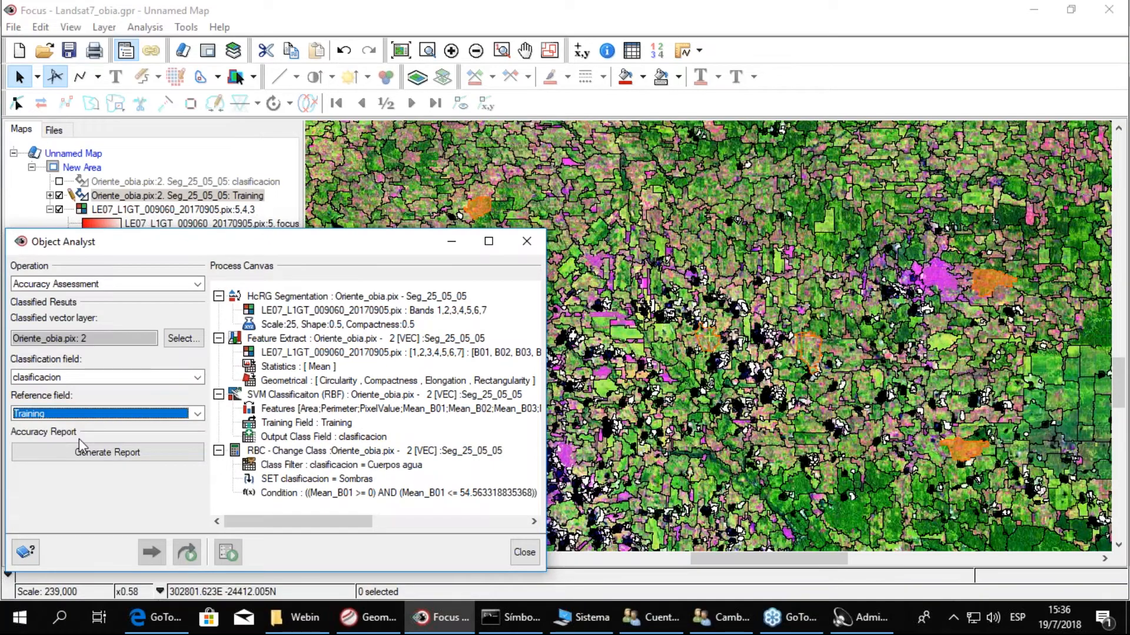
pyautogui.click(146, 459)
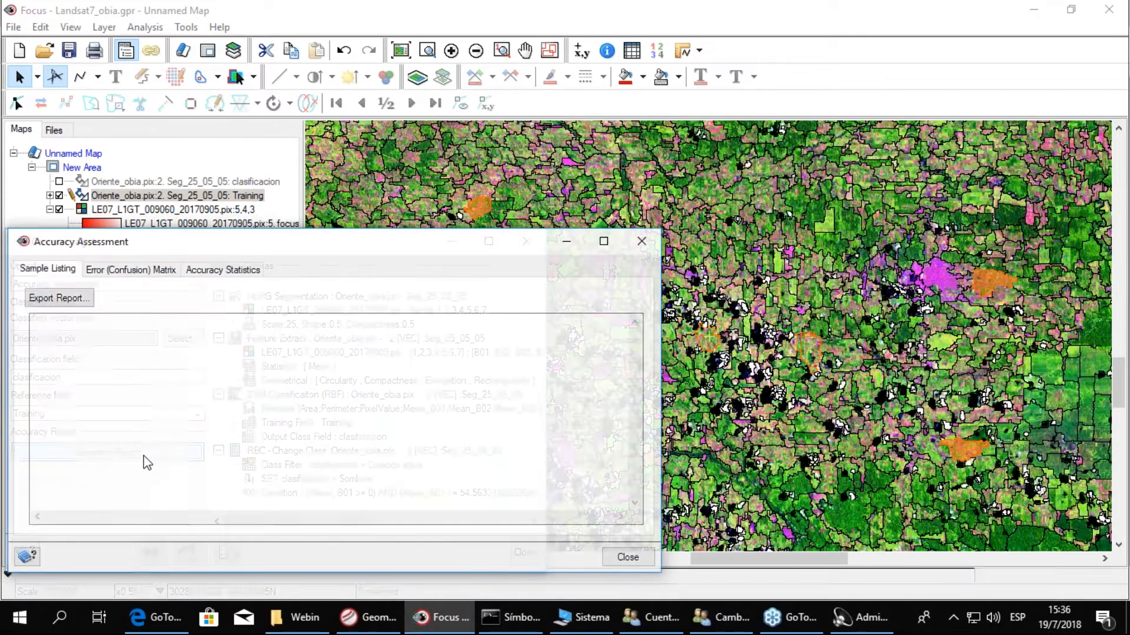
# Enlarge the accuracy report window and look through the sample listing, comparing classified and reference classes
pyautogui.moveTo(164, 242); pyautogui.dragTo(282, 159)
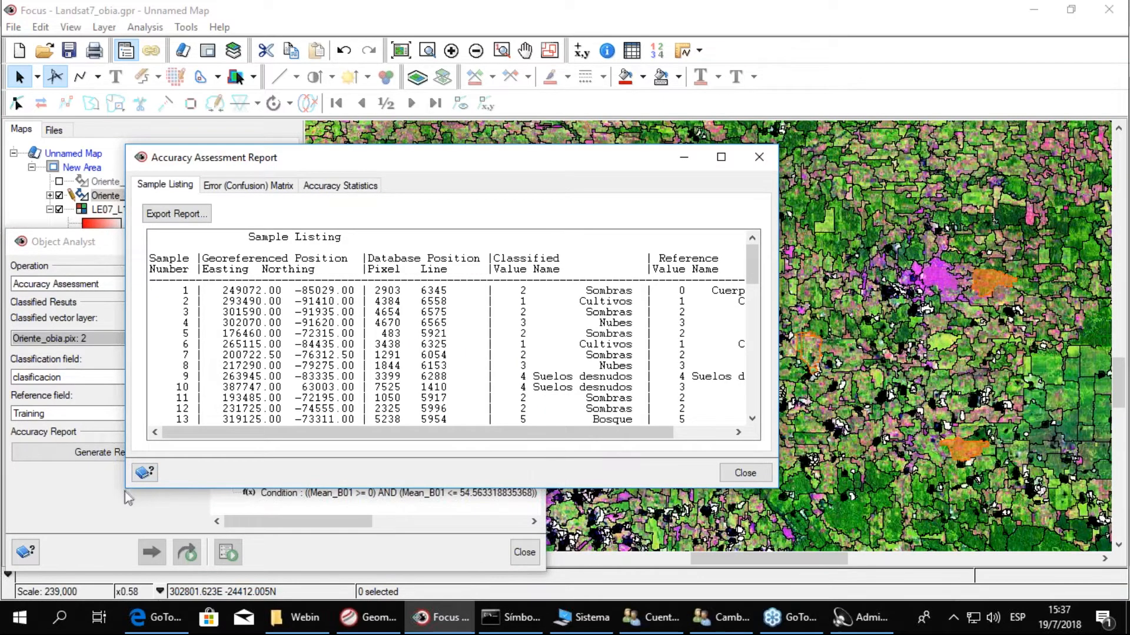
pyautogui.moveTo(126, 491); pyautogui.dragTo(106, 566)
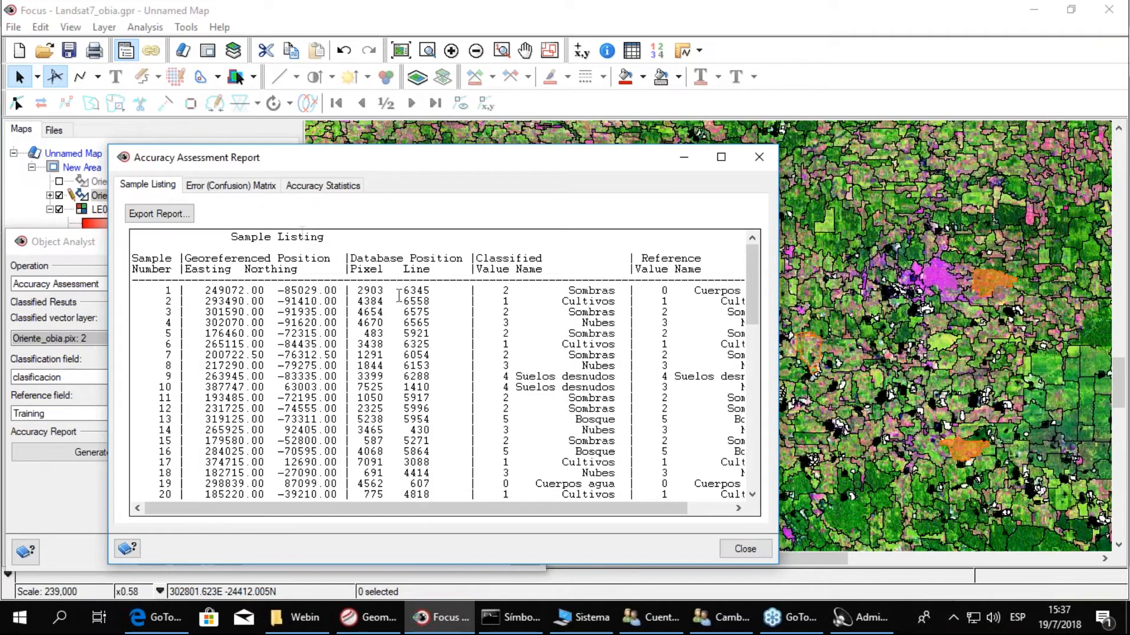
pyautogui.scroll(-14, 651, 451)
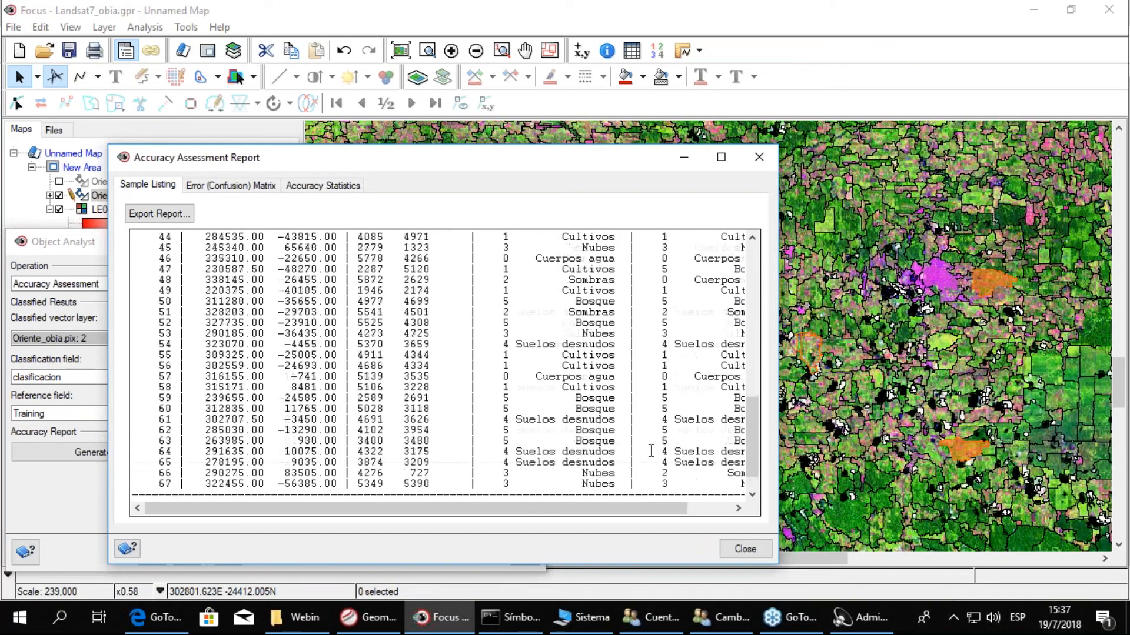
pyautogui.scroll(-1, 651, 451)
pyautogui.scroll(17, 653, 393)
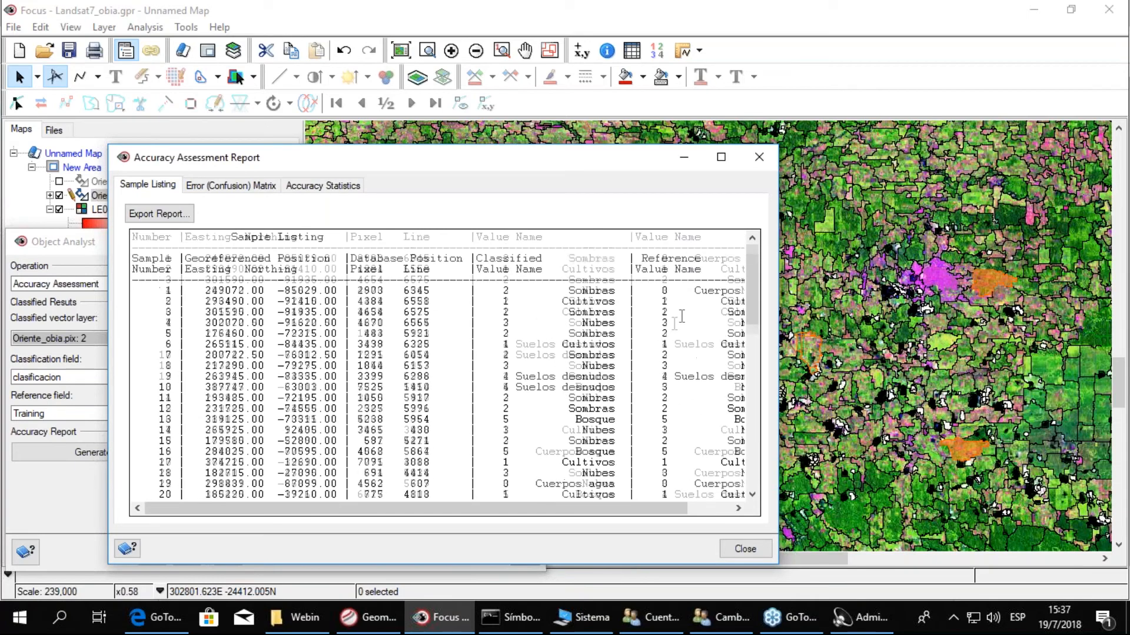
# Examine the error (confusion) matrix, focusing on the Cultivos reference column and its correctly classified samples
pyautogui.click(267, 187)
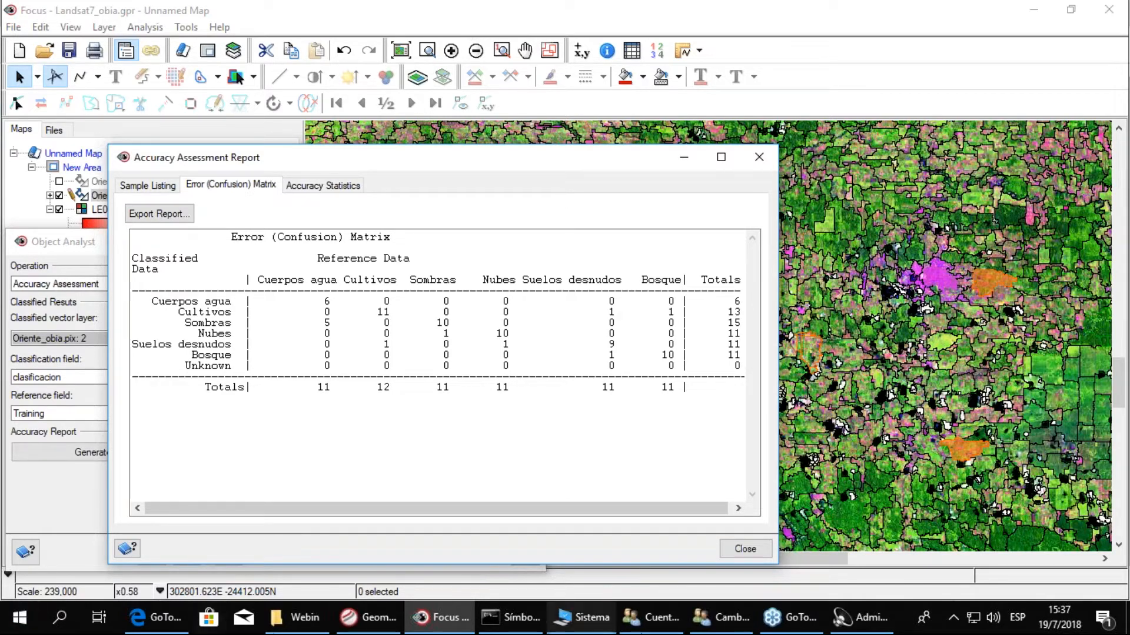
pyautogui.moveTo(344, 282); pyautogui.dragTo(393, 283)
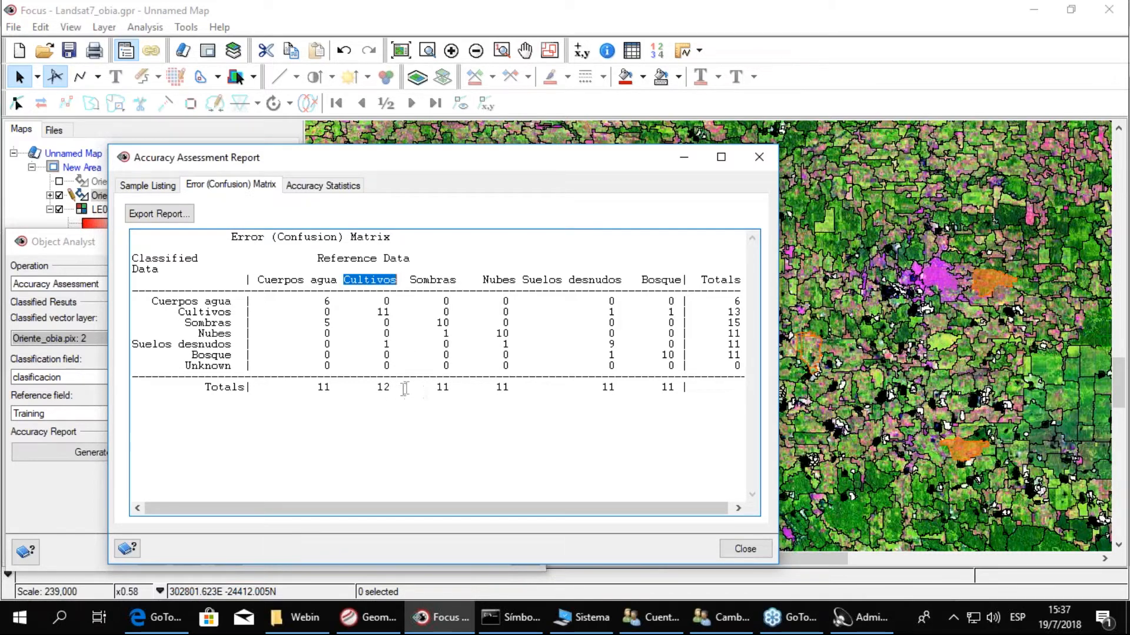
pyautogui.moveTo(392, 313); pyautogui.dragTo(374, 313)
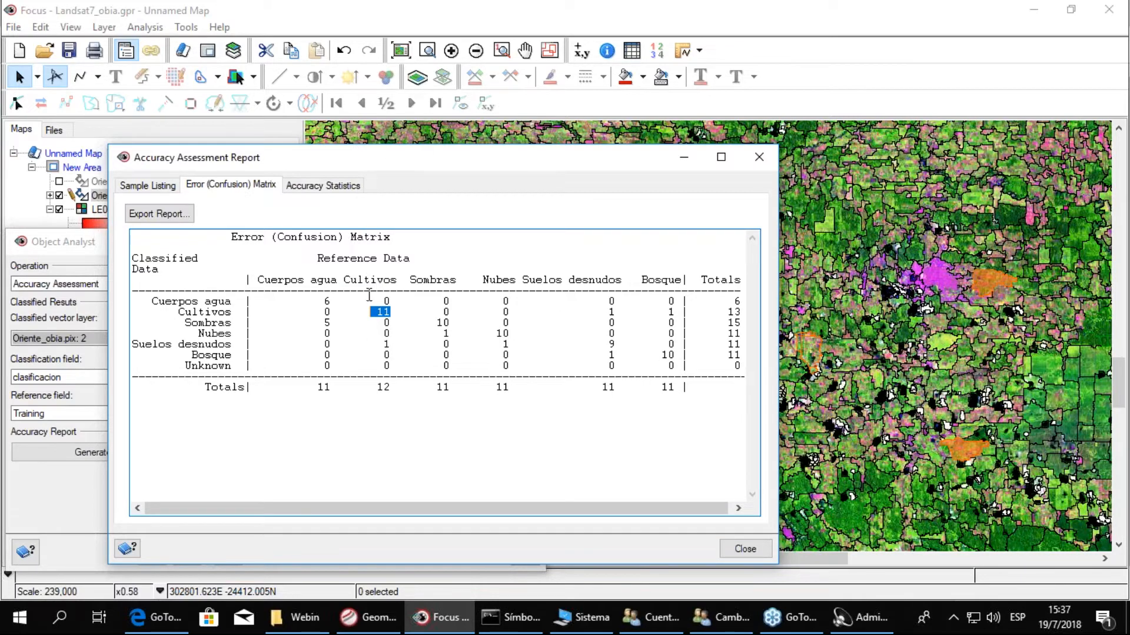
# Examine the accuracy statistics: overall accuracy, overall Kappa, and the Kappa values of the Cuerpos agua and Sombras classes
pyautogui.click(339, 192)
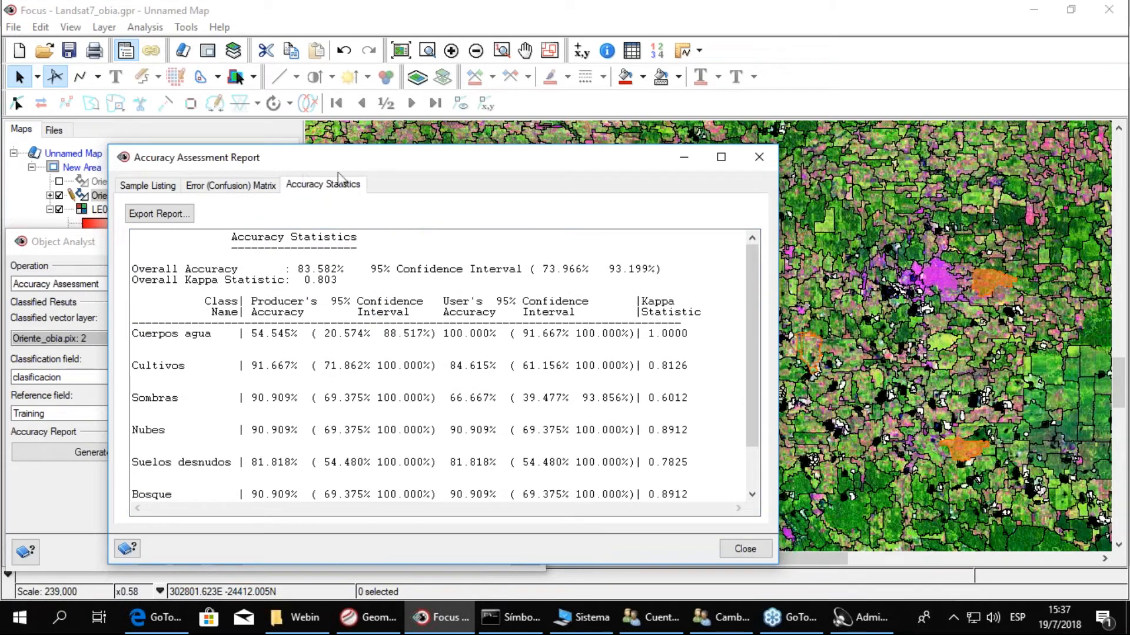
pyautogui.scroll(-1, 388, 303)
pyautogui.scroll(1, 389, 306)
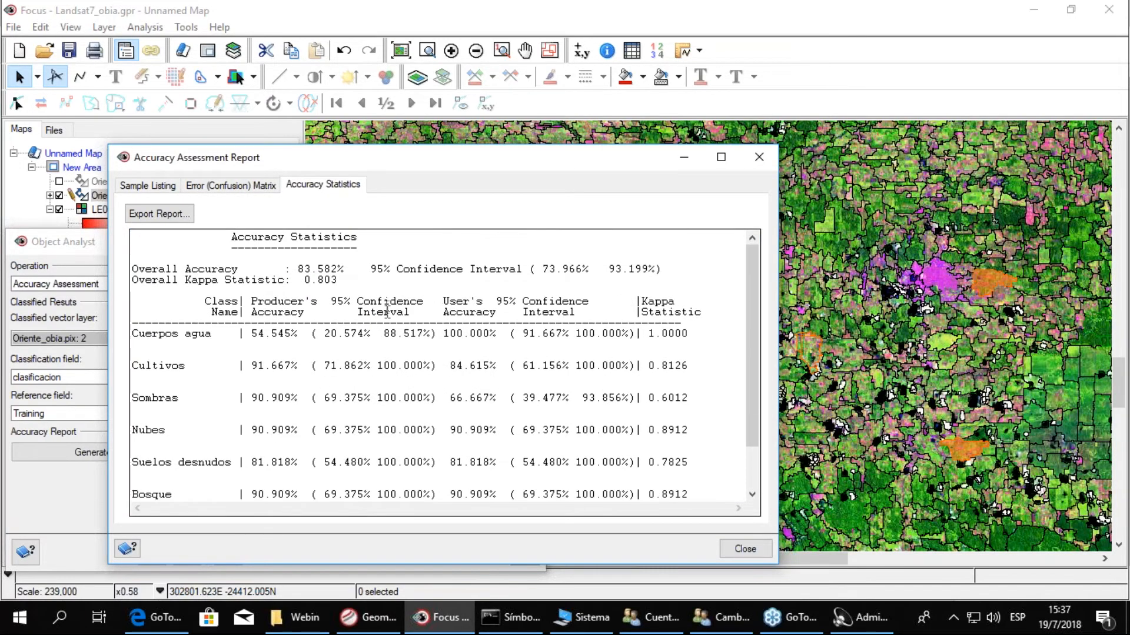
pyautogui.moveTo(297, 269); pyautogui.dragTo(347, 269)
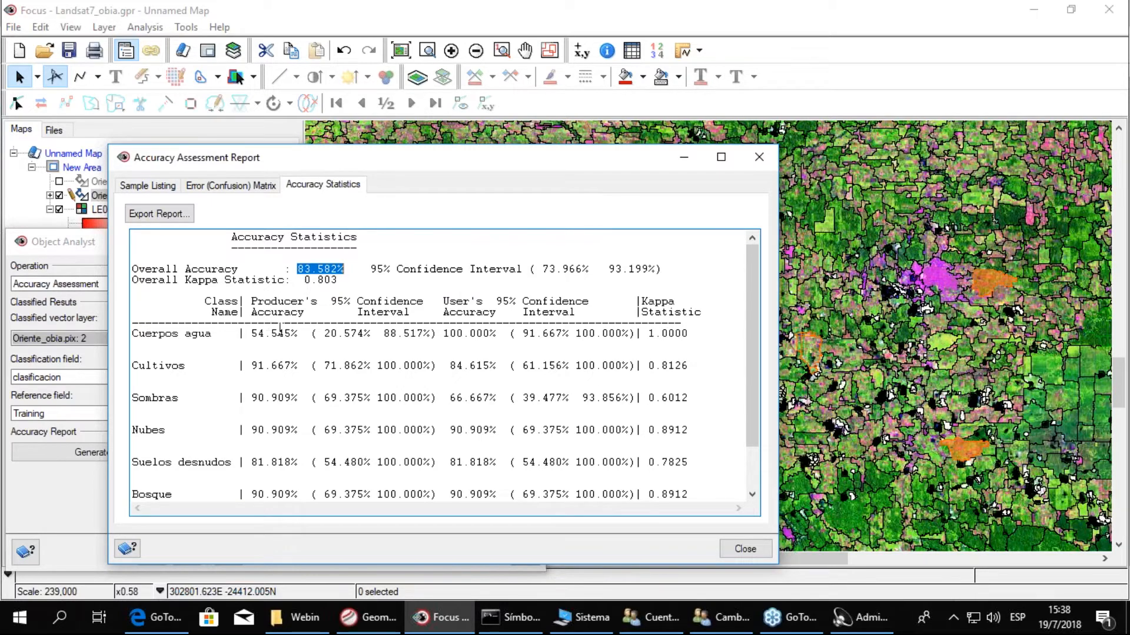
pyautogui.moveTo(299, 284); pyautogui.dragTo(345, 281)
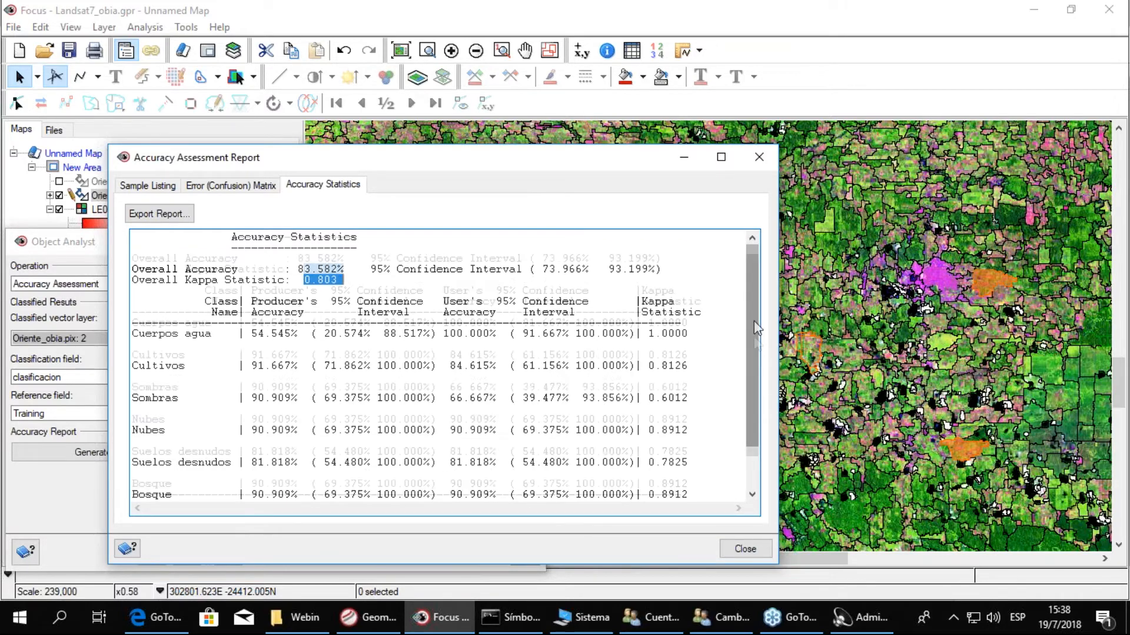
pyautogui.scroll(-1, 653, 332)
pyautogui.moveTo(646, 301); pyautogui.dragTo(692, 299)
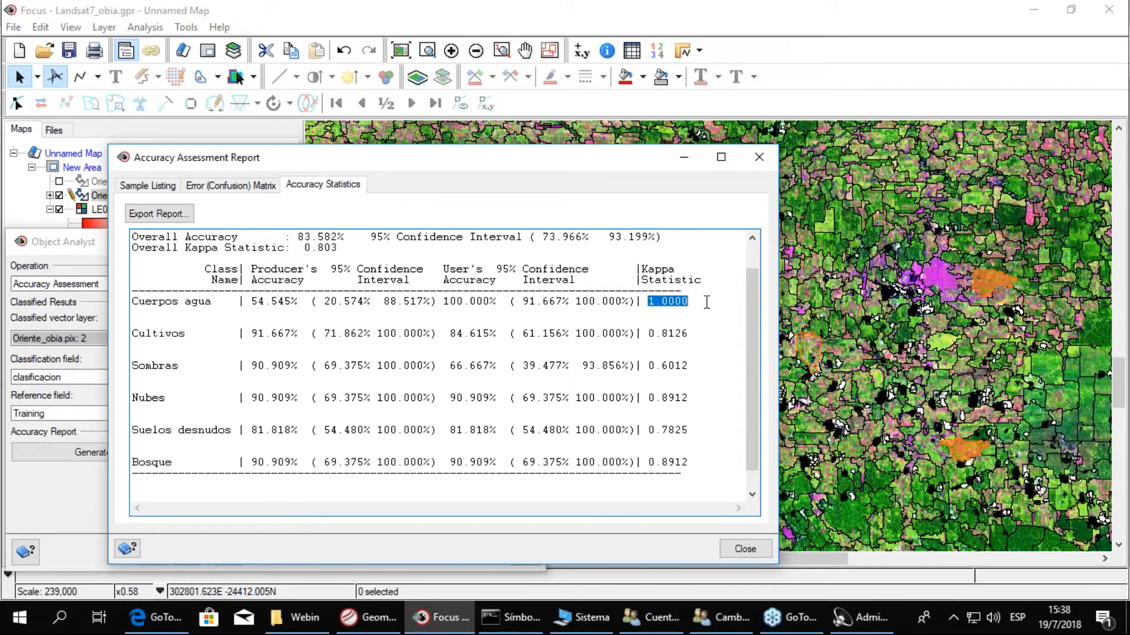
pyautogui.moveTo(688, 365); pyautogui.dragTo(642, 372)
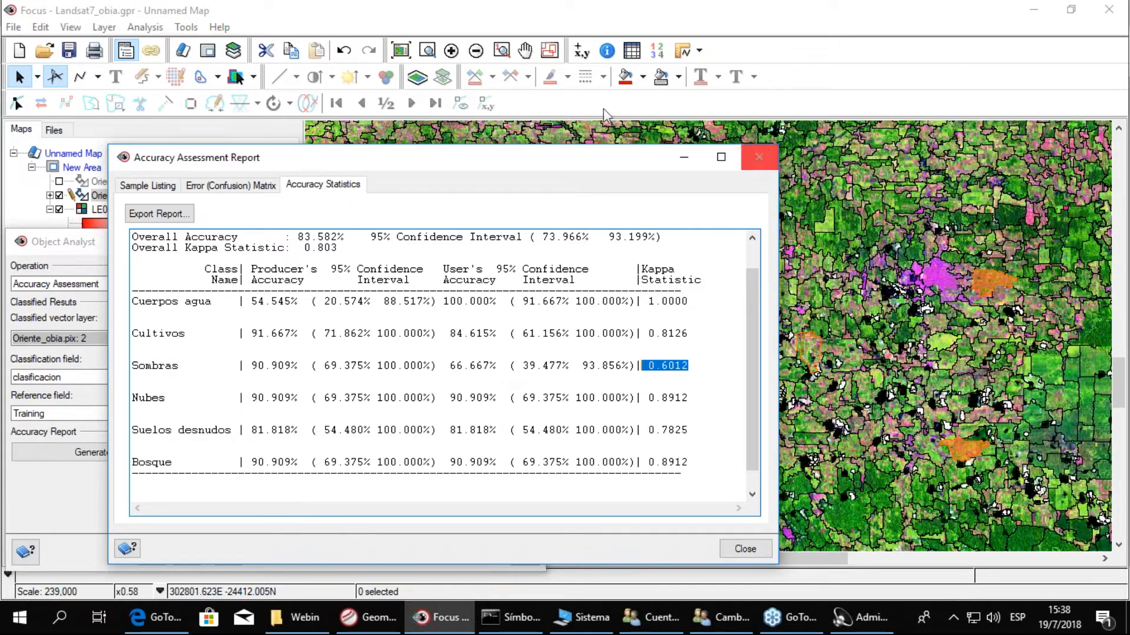
# Check the export option of the accuracy report without saving a file, and close the report
pyautogui.click(171, 220)
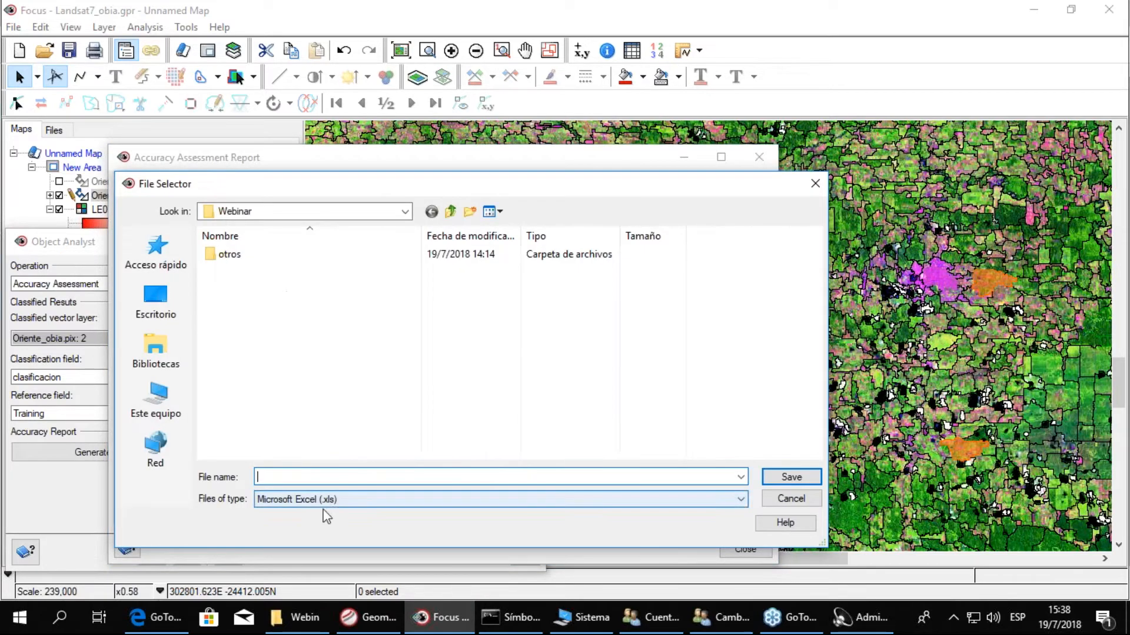
pyautogui.click(815, 183)
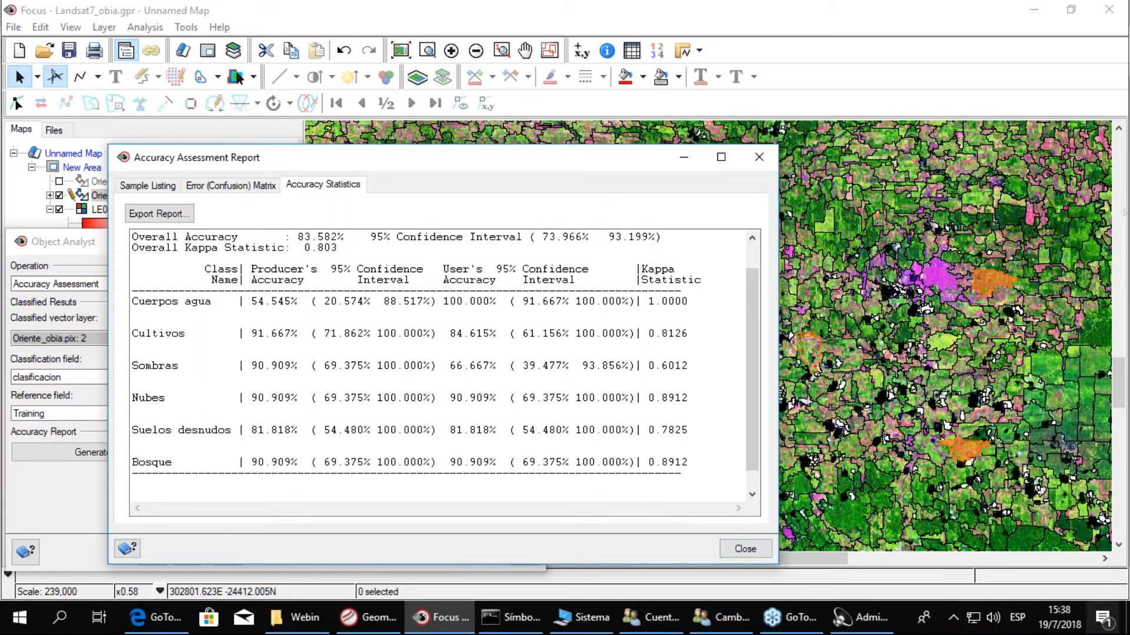
pyautogui.click(759, 157)
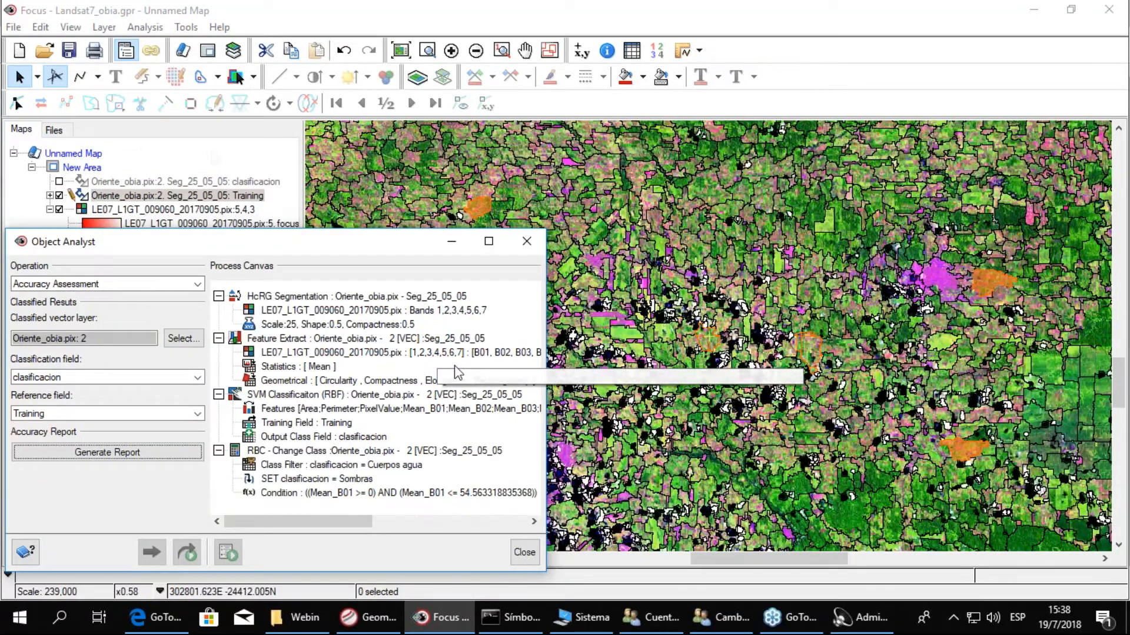
# Show the Oriente_obia.pix clasificacion layer over the full map extent, with the Object Analyst window moved off the image
pyautogui.click(58, 181)
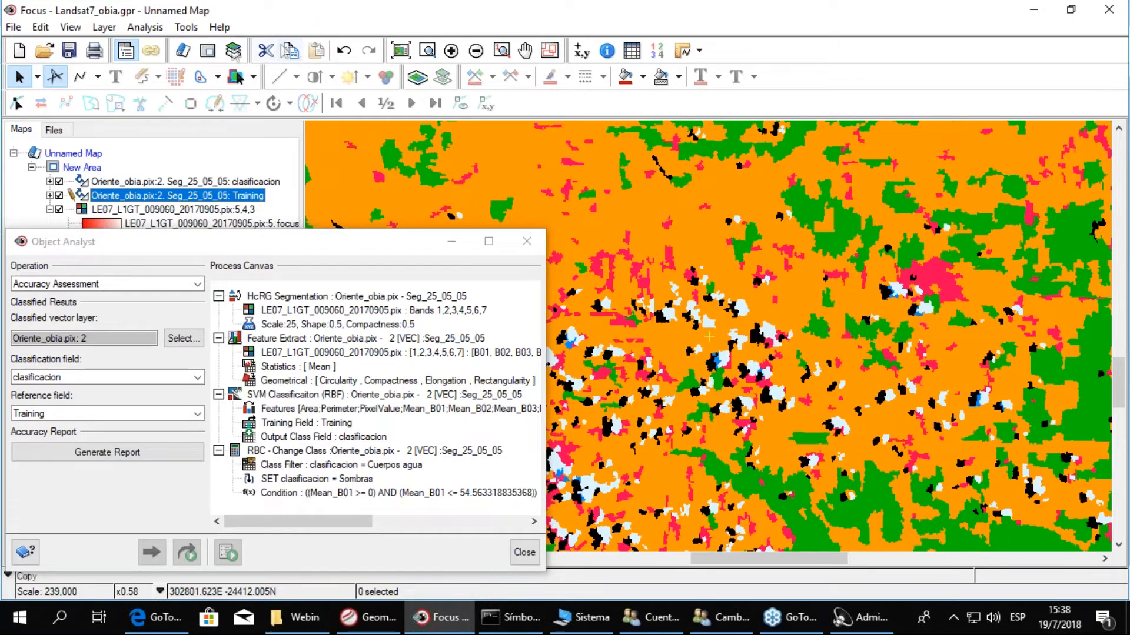
pyautogui.click(401, 50)
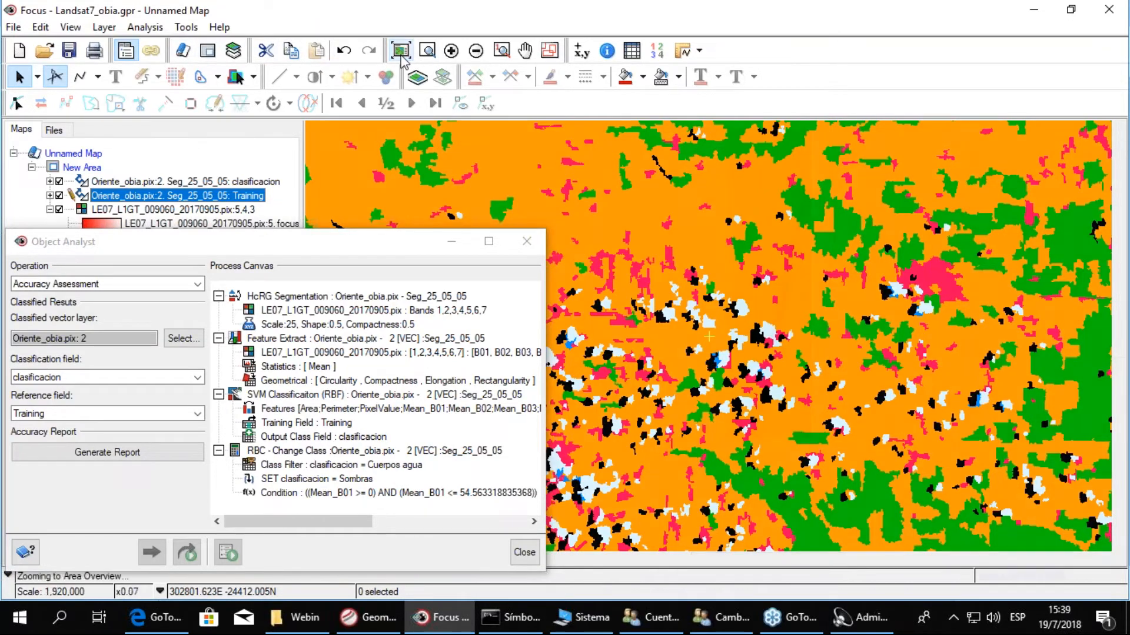
pyautogui.moveTo(345, 247); pyautogui.dragTo(353, 421)
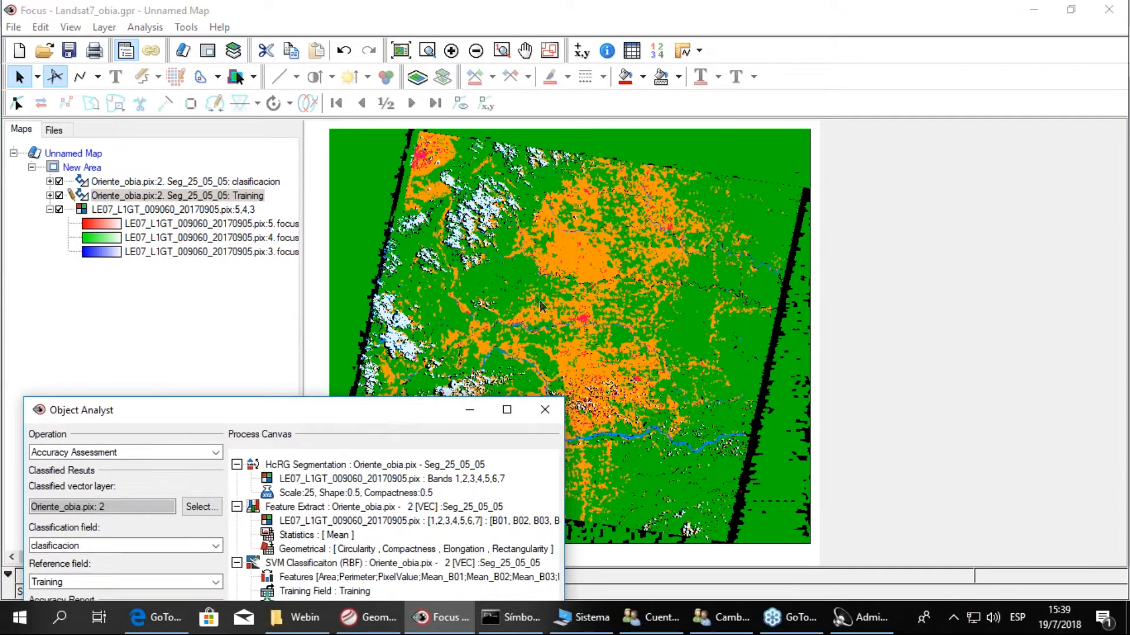
# Set the Object Analyst operation to Reform Shapes and its class filter to clasificacion for an automatic dissolve
pyautogui.moveTo(186, 410); pyautogui.dragTo(178, 273)
pyautogui.click(208, 315)
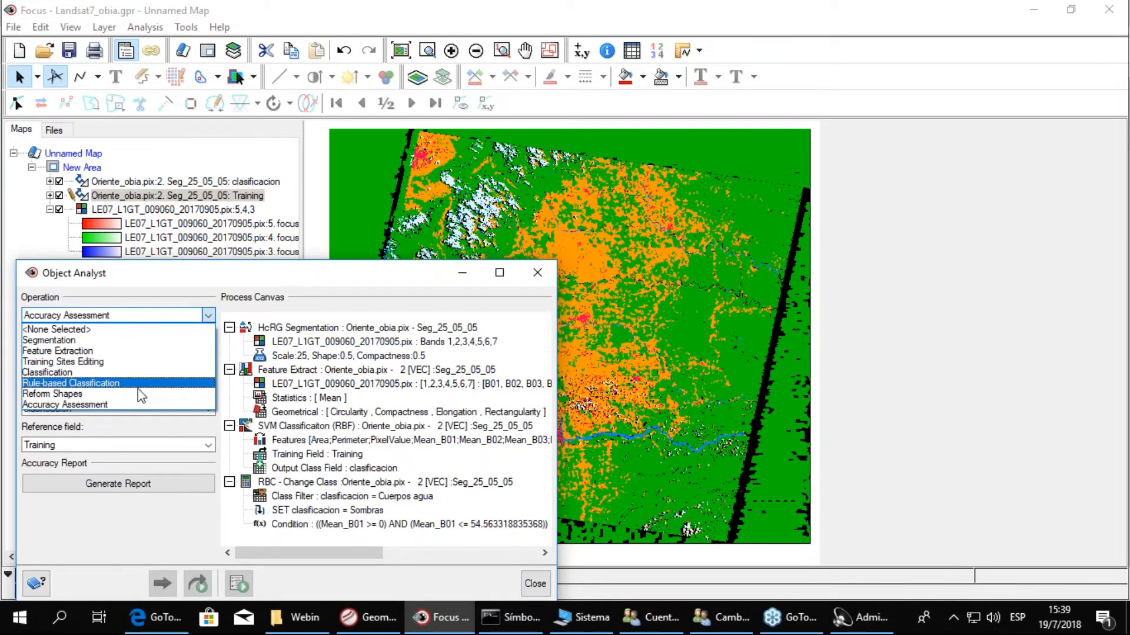
pyautogui.click(141, 394)
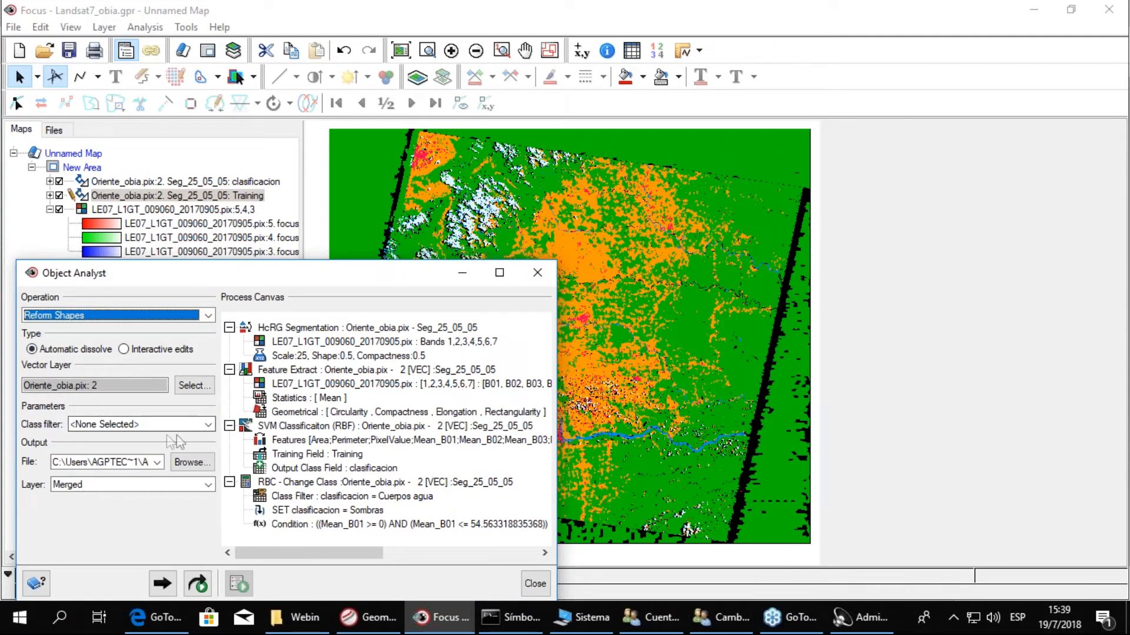
pyautogui.click(209, 424)
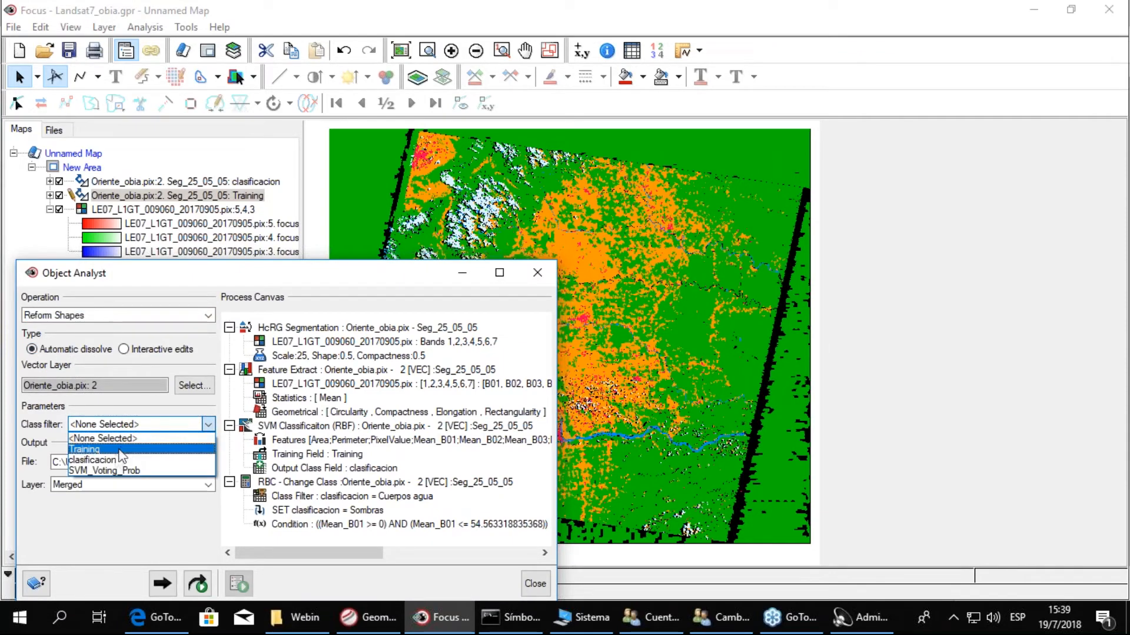
pyautogui.click(115, 460)
pyautogui.click(116, 460)
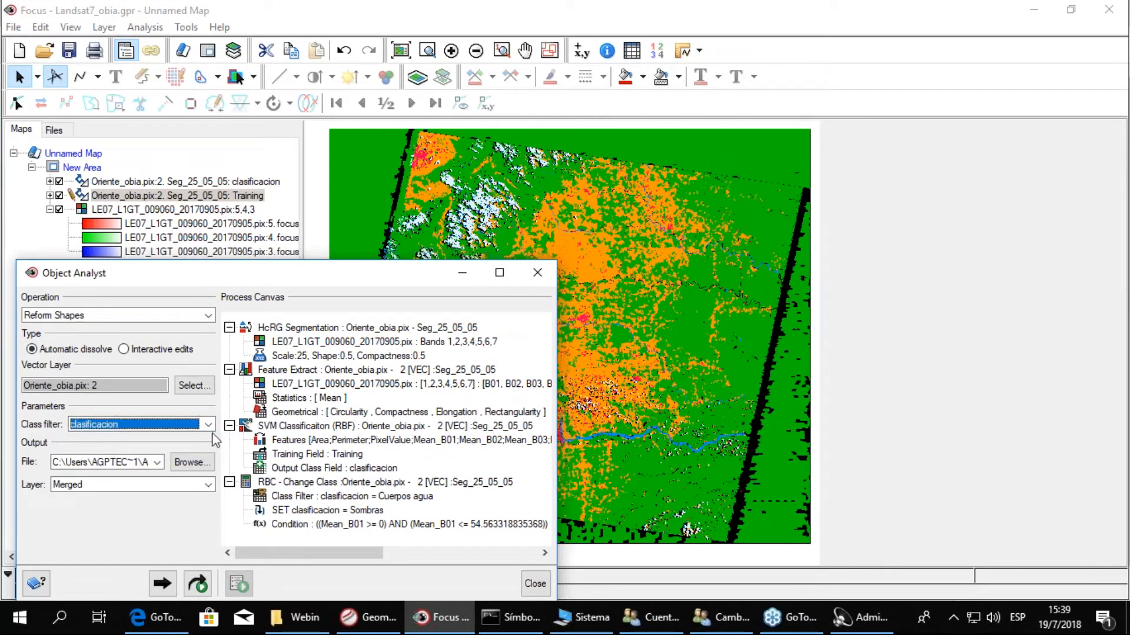
# Set the dissolve output to a new layer in disolve.pix in the Webinar folder and run the merge
pyautogui.click(199, 468)
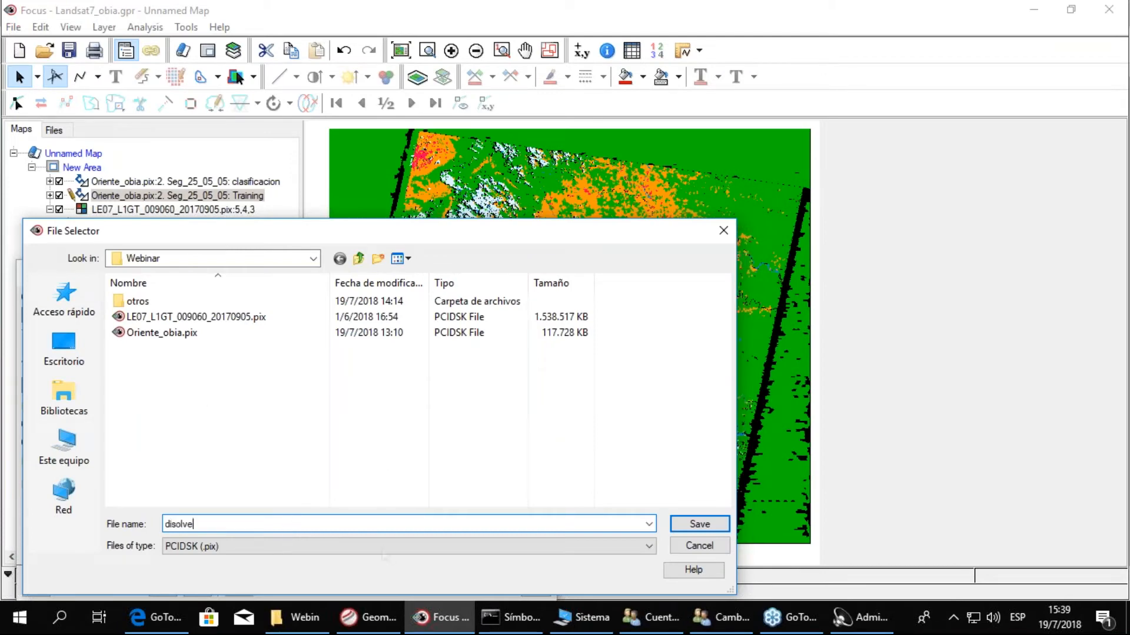
pyautogui.click(696, 527)
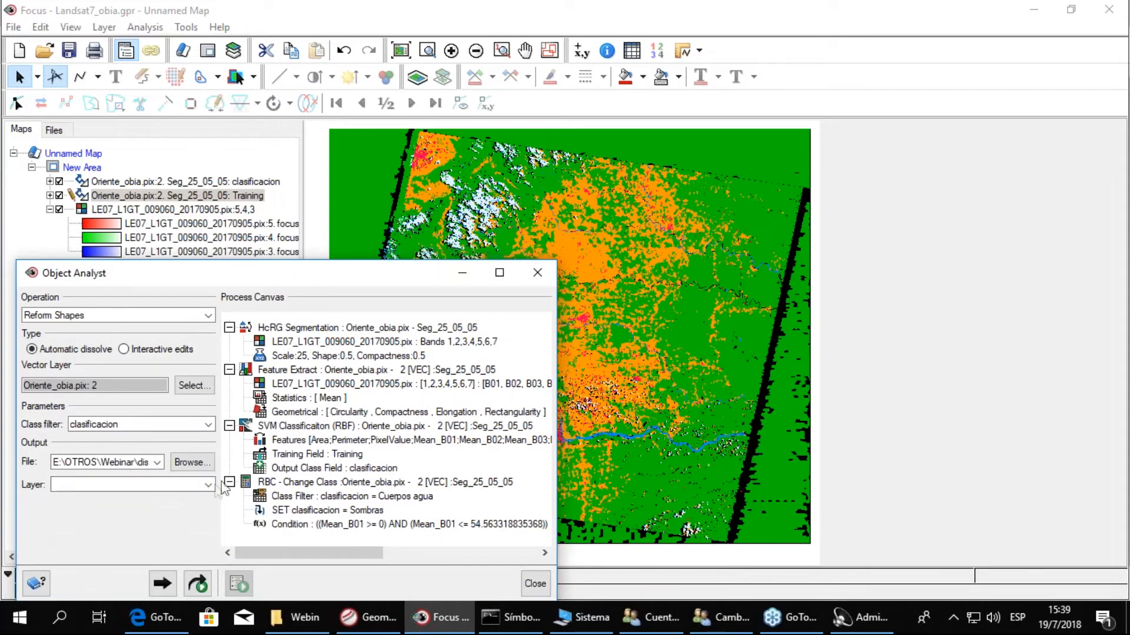
pyautogui.click(142, 486)
pyautogui.click(117, 497)
pyautogui.click(197, 583)
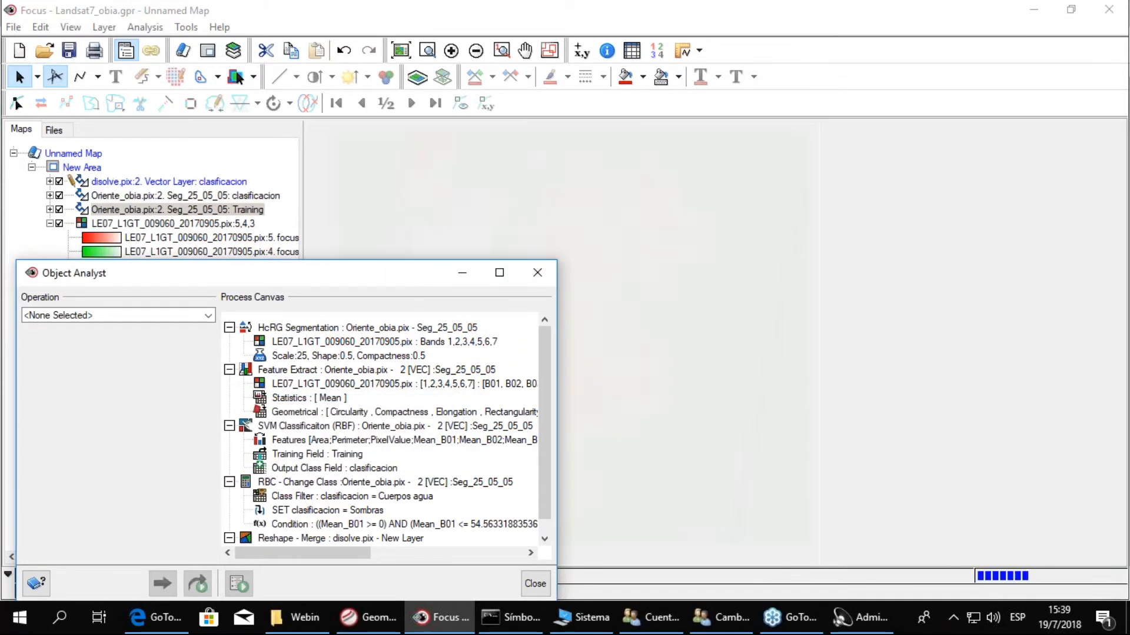
# Examine the dissolved class polygons up close around the river and the cultivated area
pyautogui.moveTo(402, 280); pyautogui.dragTo(320, 540)
pyautogui.scroll(1, 613, 287)
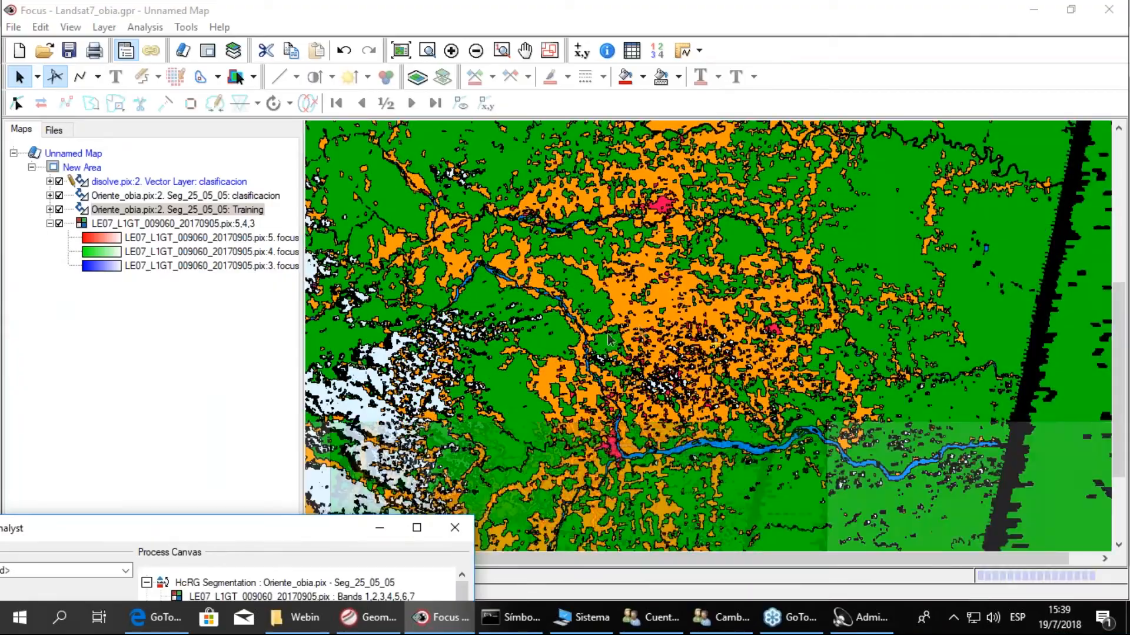
pyautogui.scroll(2, 636, 290)
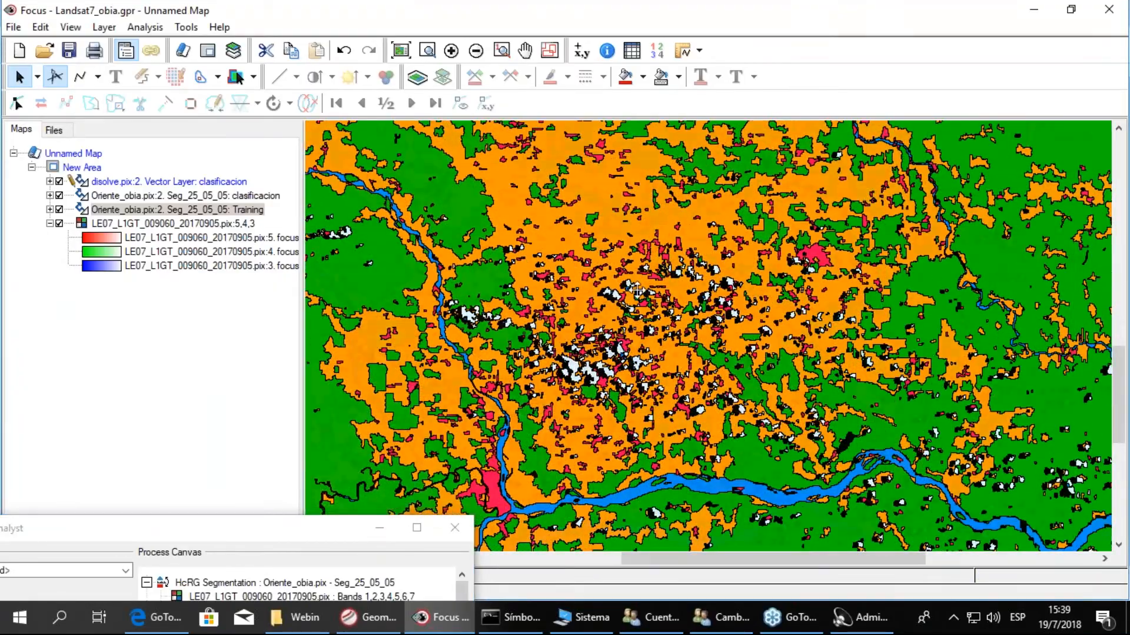
pyautogui.moveTo(637, 290); pyautogui.dragTo(681, 389)
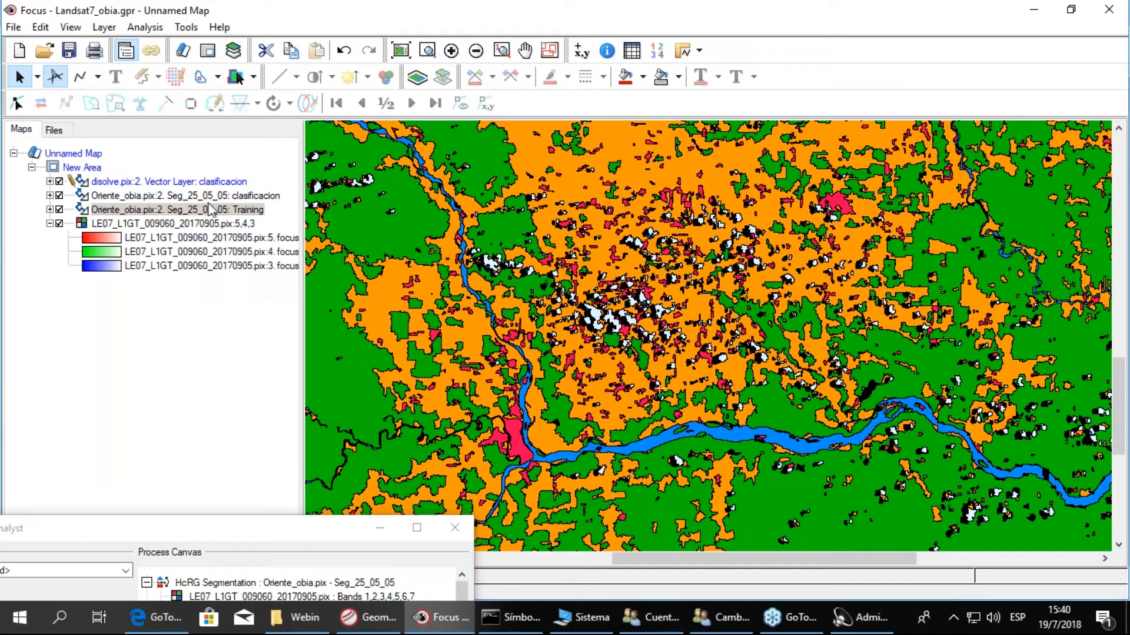
# Set up a Save As of the disolve.pix clasificacion layer to file clsificacion in the Webinar folder, with the ArcView Shapefile (.shp) format
pyautogui.click(161, 183)
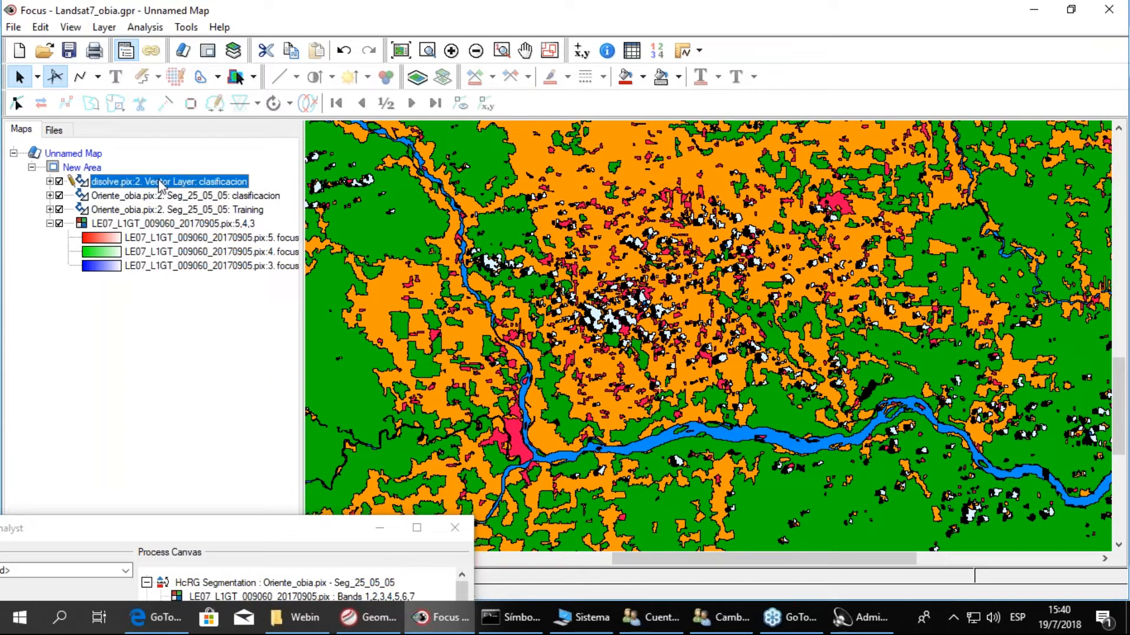
pyautogui.rightClick(160, 185)
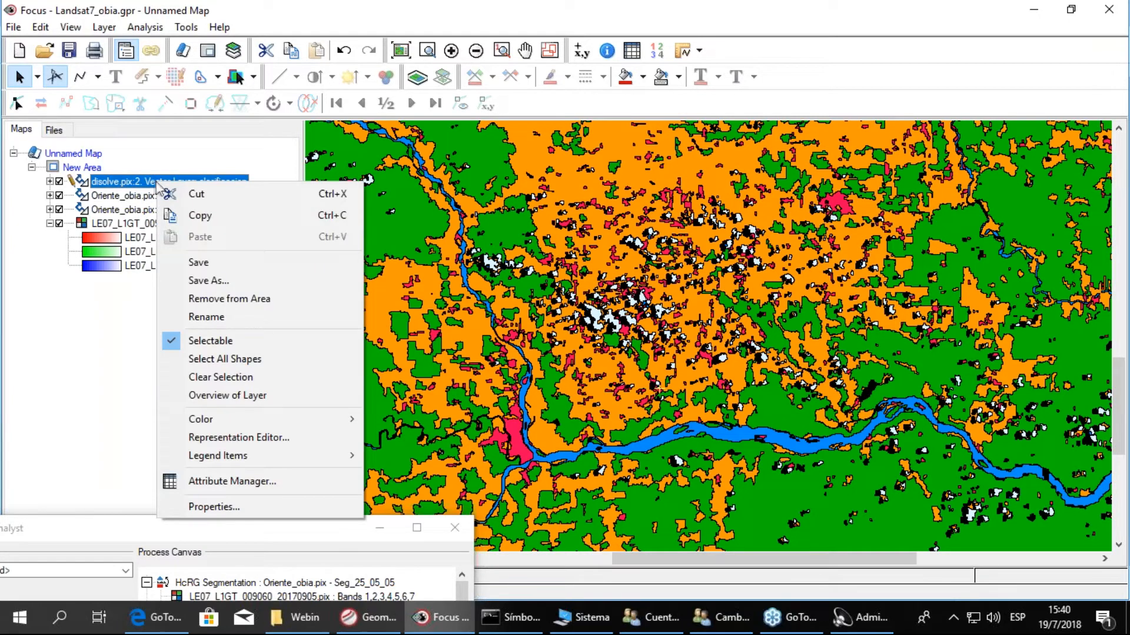
pyautogui.click(246, 282)
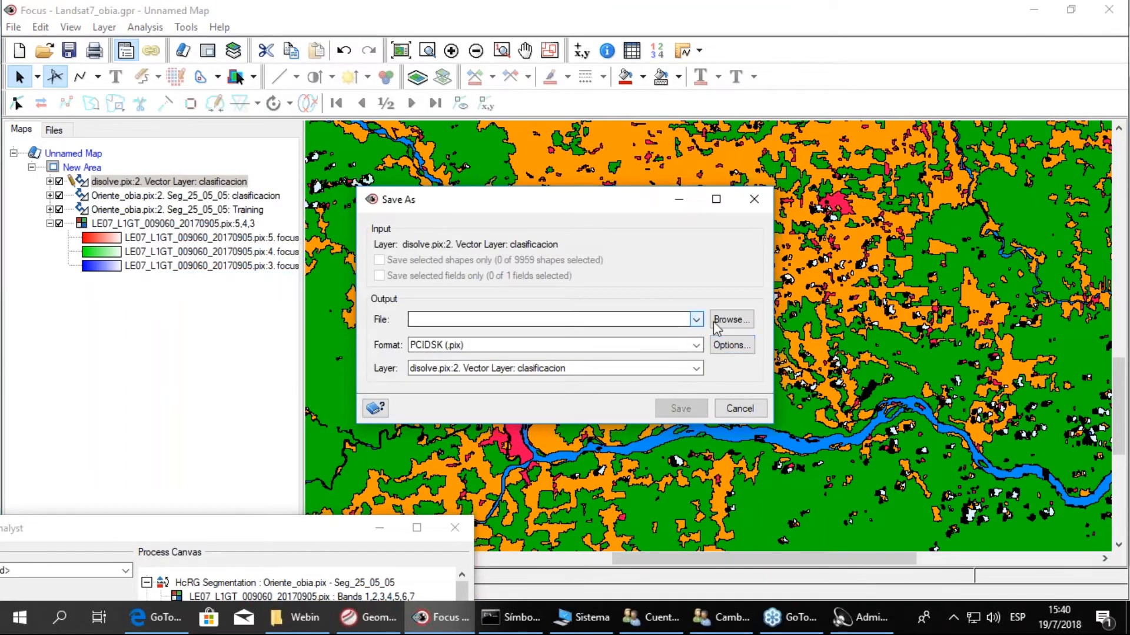
pyautogui.click(717, 322)
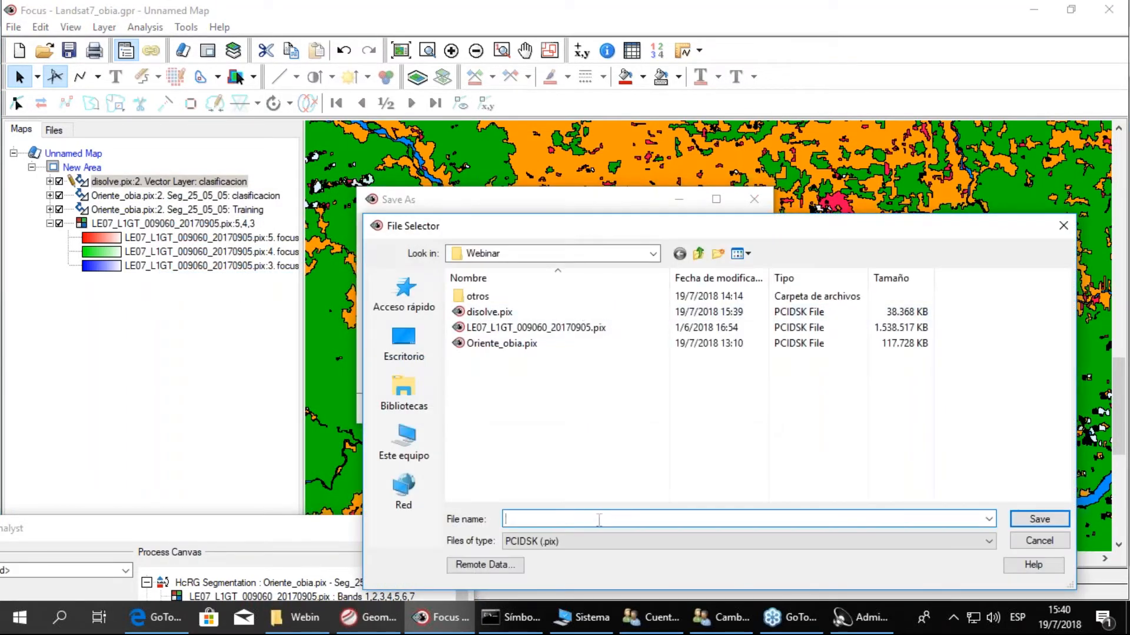
pyautogui.write('clsificacion')
pyautogui.moveTo(688, 214); pyautogui.dragTo(451, 147)
pyautogui.click(812, 462)
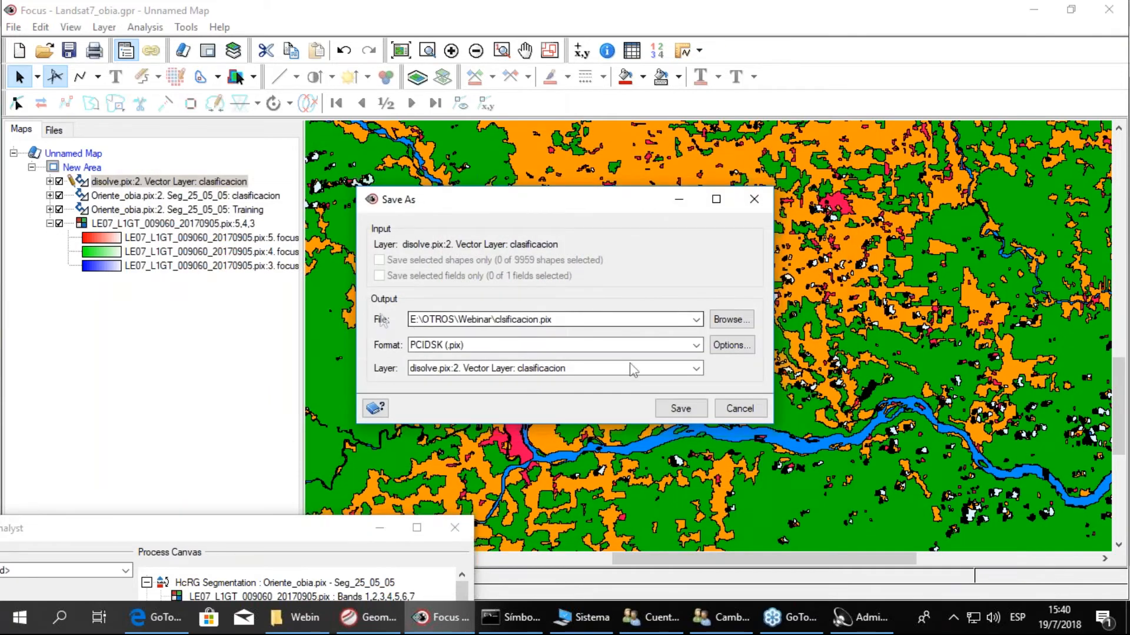
pyautogui.click(696, 346)
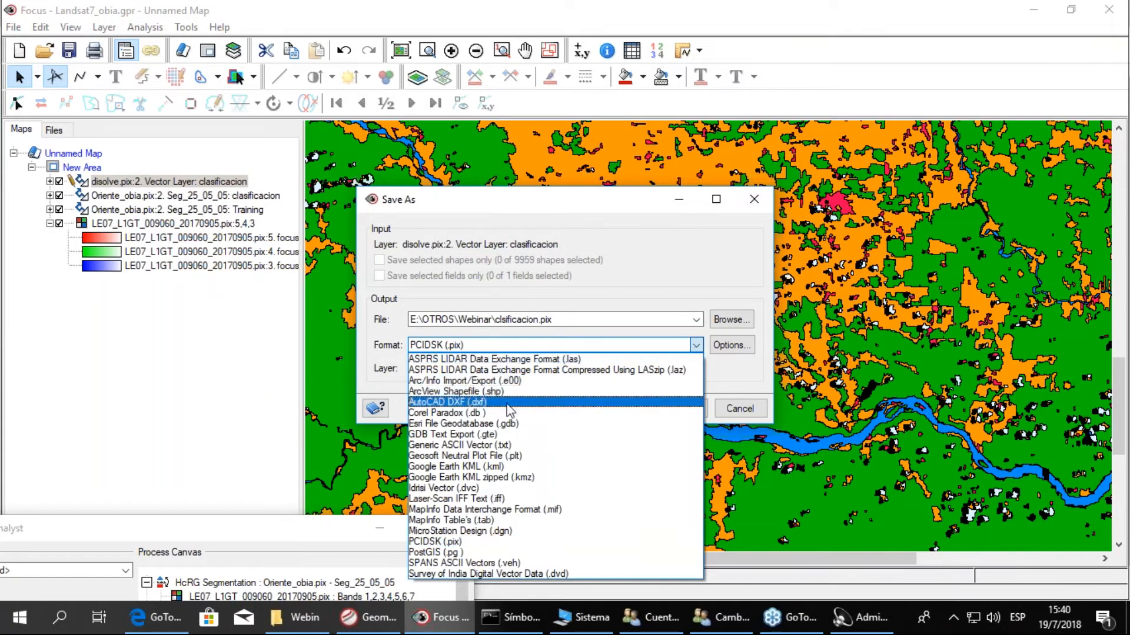
pyautogui.click(507, 391)
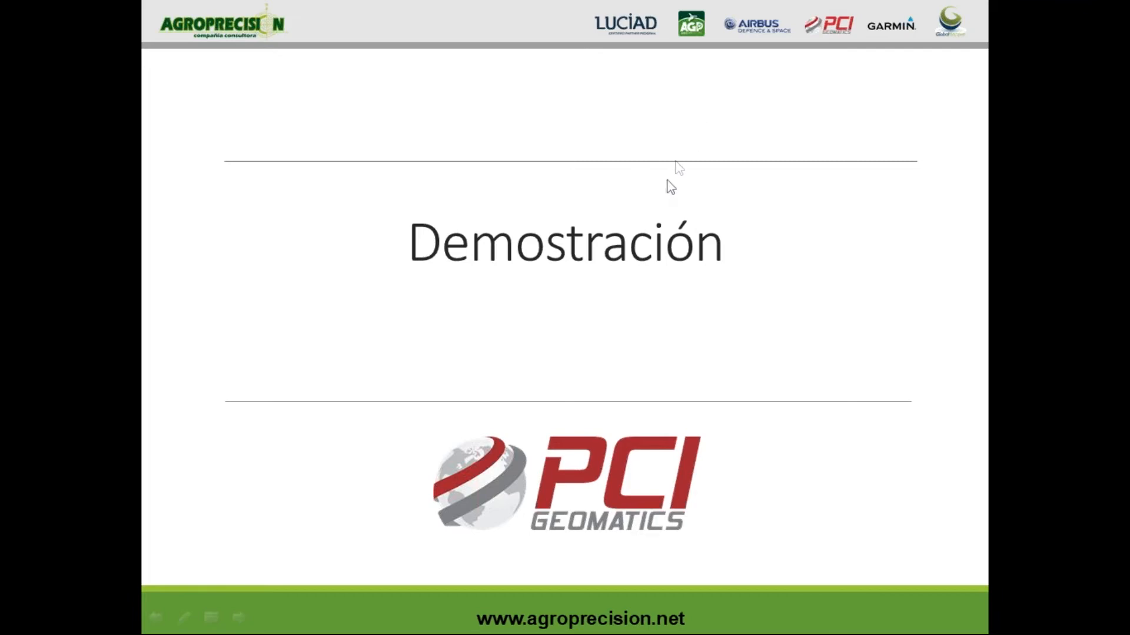
# Leave the slideshow and switch to Focus with the OBIA_PROJ project in the remote desktop session
pyautogui.press('Escape')
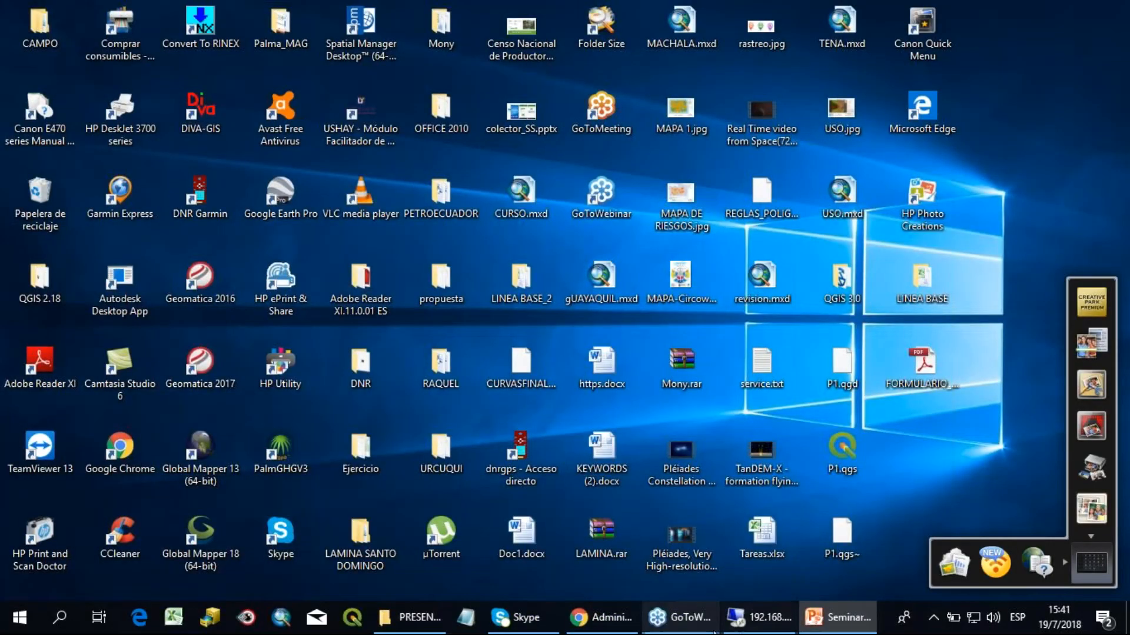
pyautogui.click(759, 618)
pyautogui.click(612, 617)
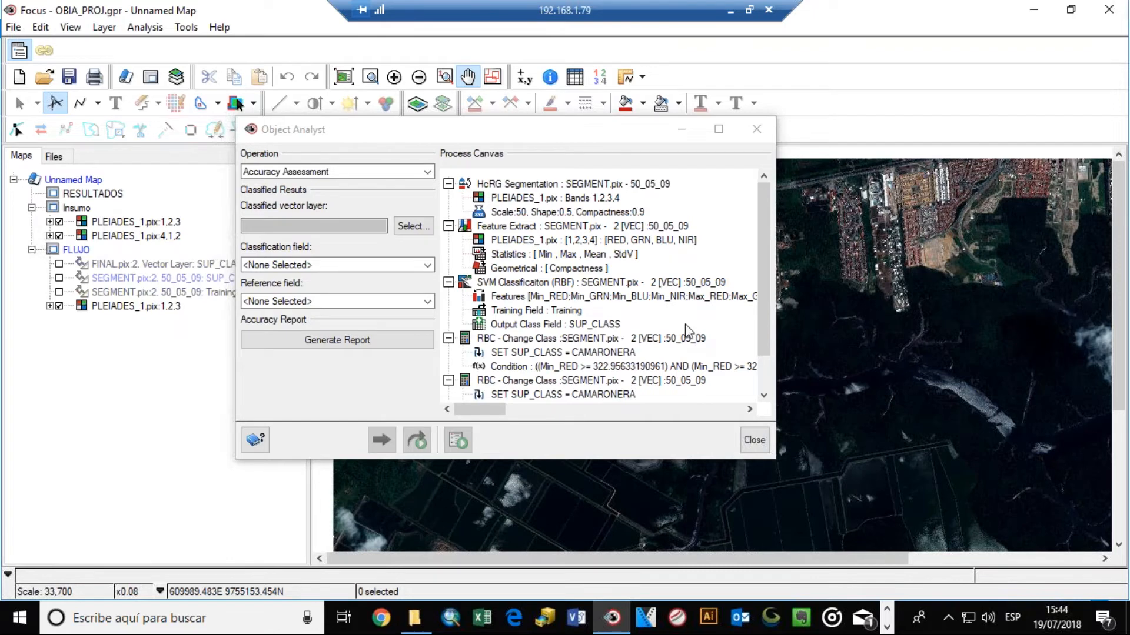
# Review the available Object Analyst operations without changing the selection, and minimize the Object Analyst window
pyautogui.click(428, 172)
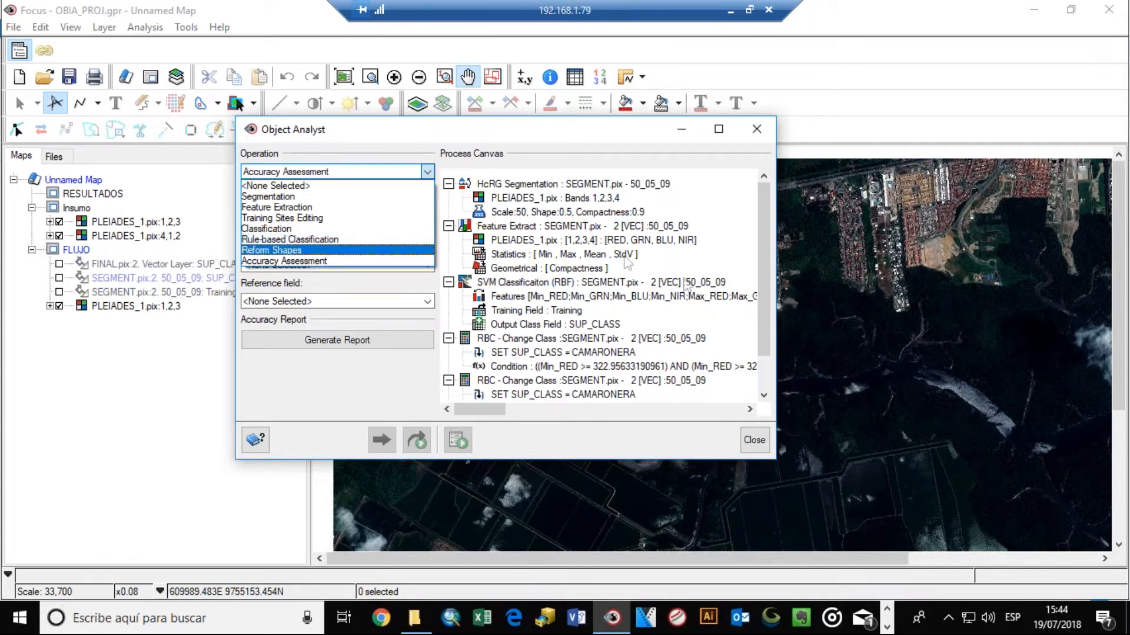
pyautogui.click(627, 160)
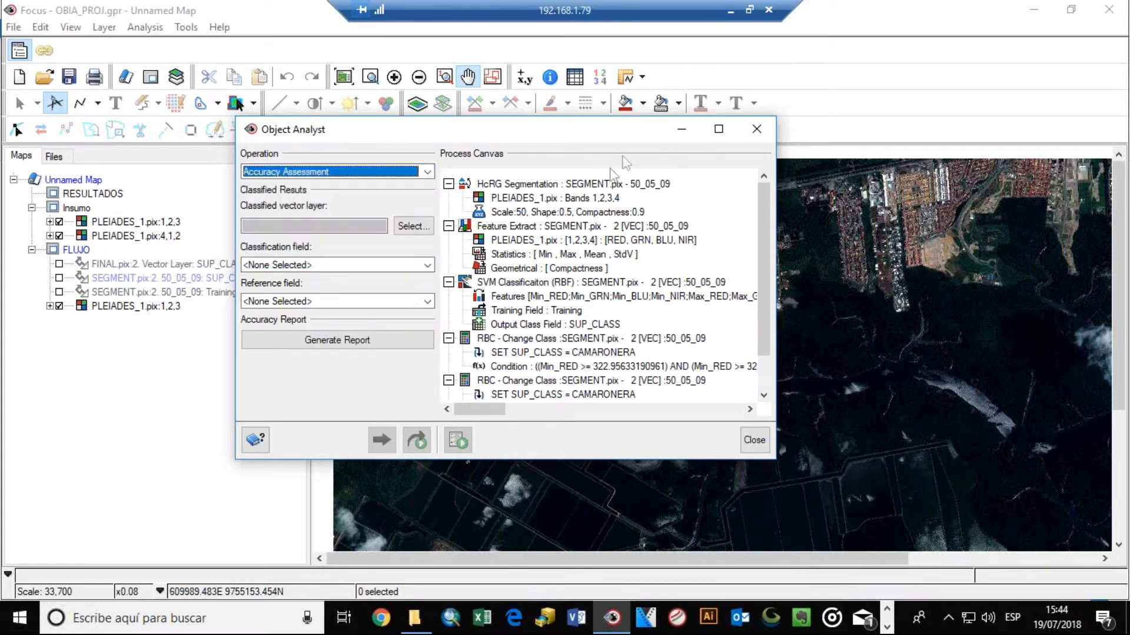
pyautogui.click(681, 129)
# View the Insumo area at full extent and compare the PLEIADES_1.pix 1,2,3 and 4,1,2 band composites
pyautogui.click(88, 209)
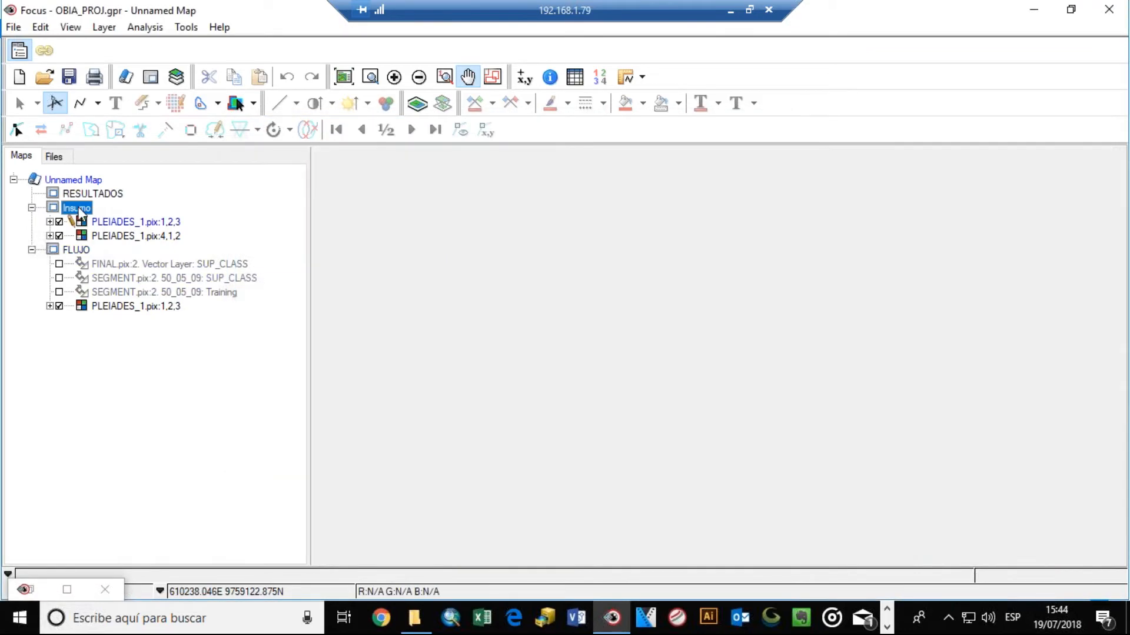
pyautogui.click(344, 77)
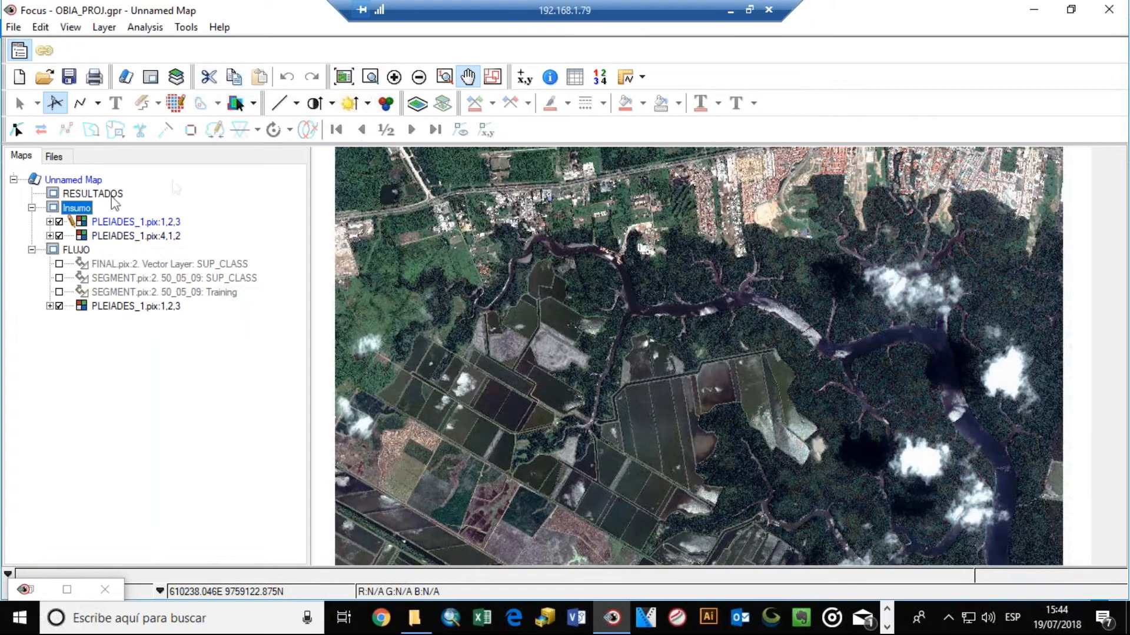
pyautogui.click(60, 223)
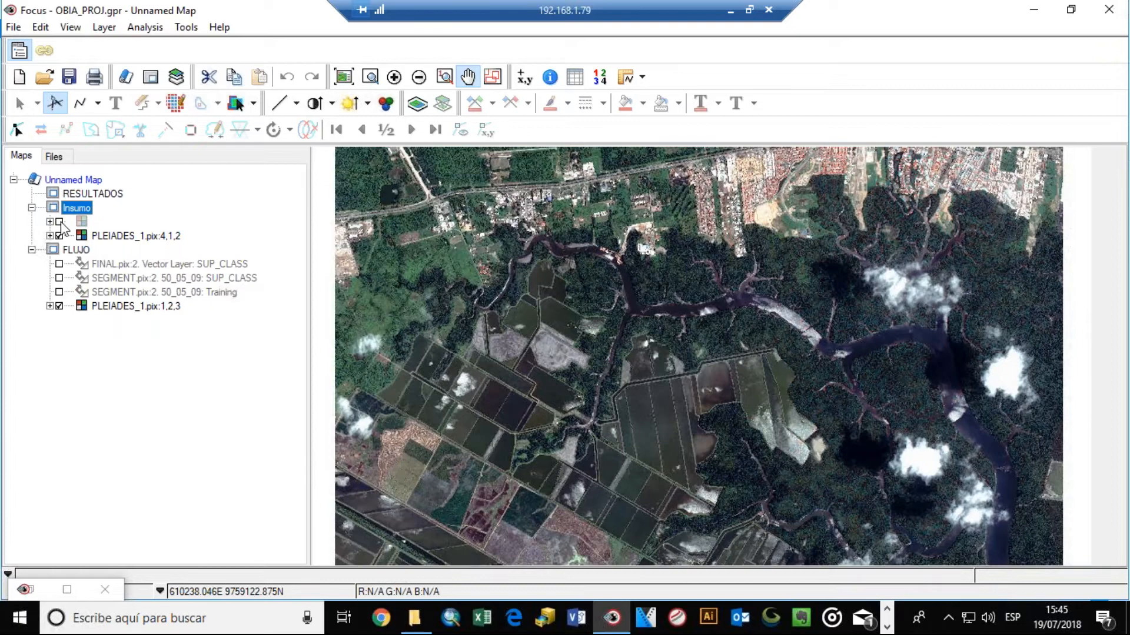
pyautogui.click(59, 223)
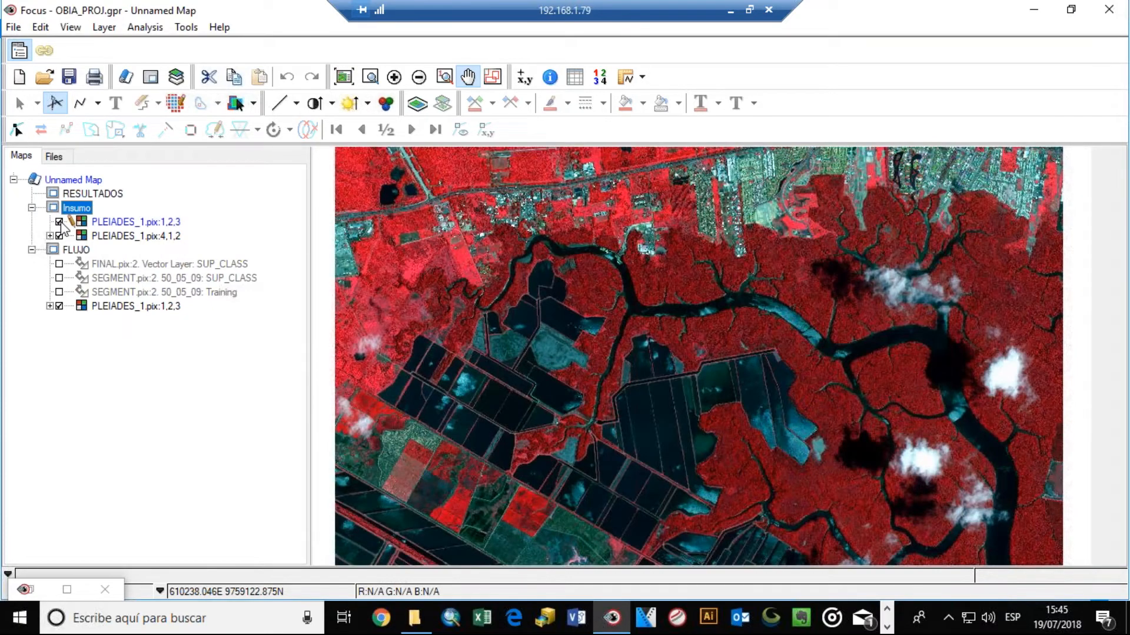
# Display the SEGMENT.pix Training layer in the FLUJO area and zoom in on the segments around the ponds
pyautogui.click(72, 250)
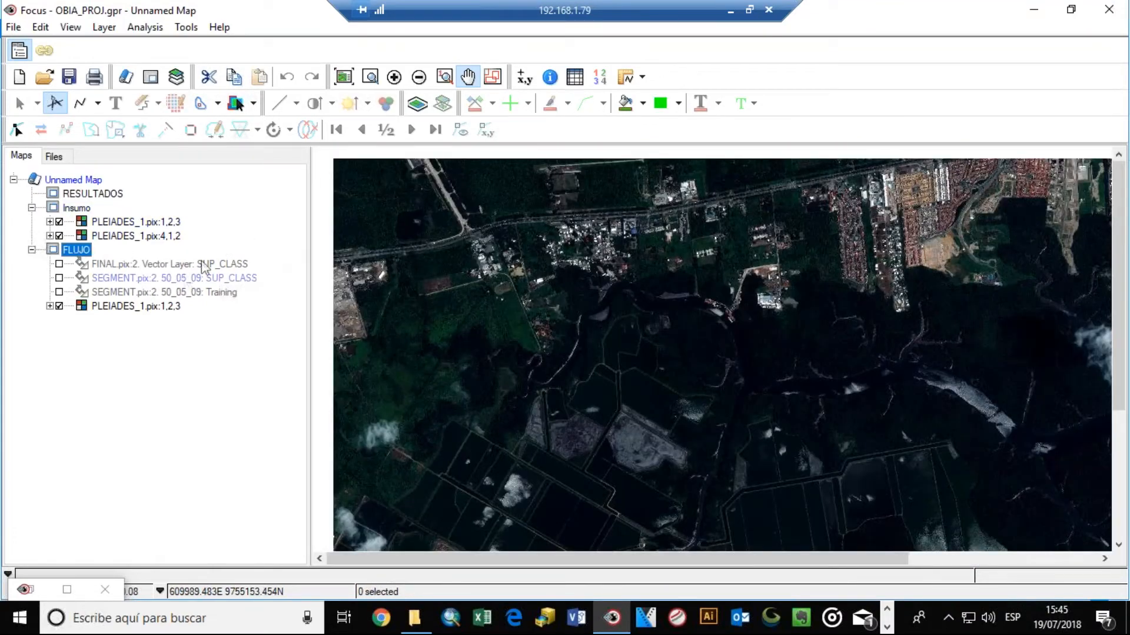
pyautogui.click(59, 292)
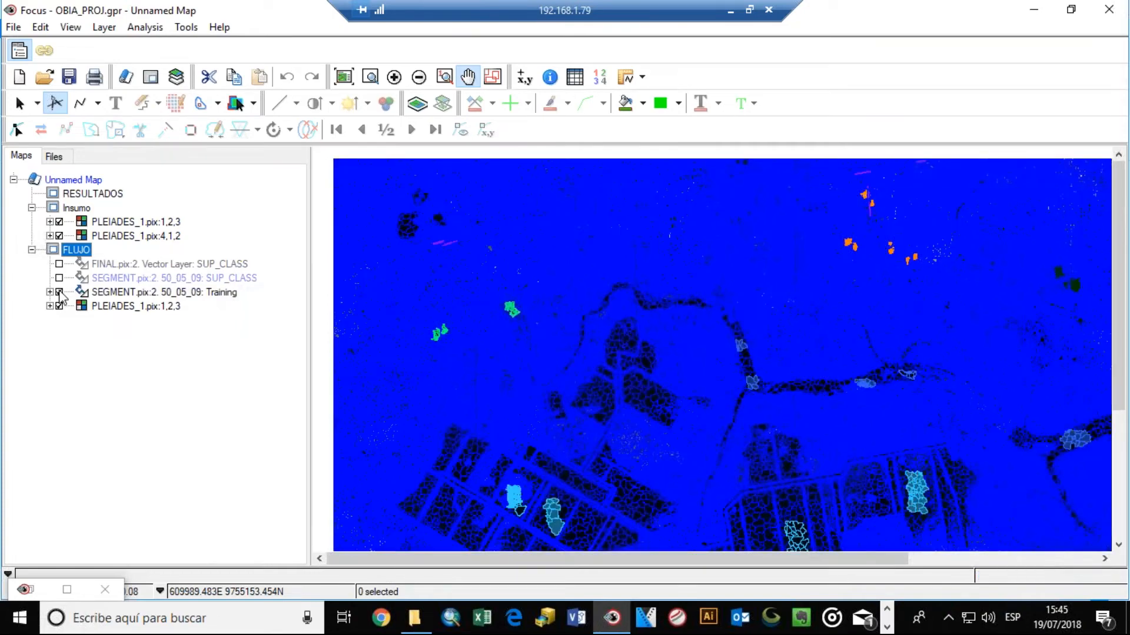
pyautogui.click(370, 76)
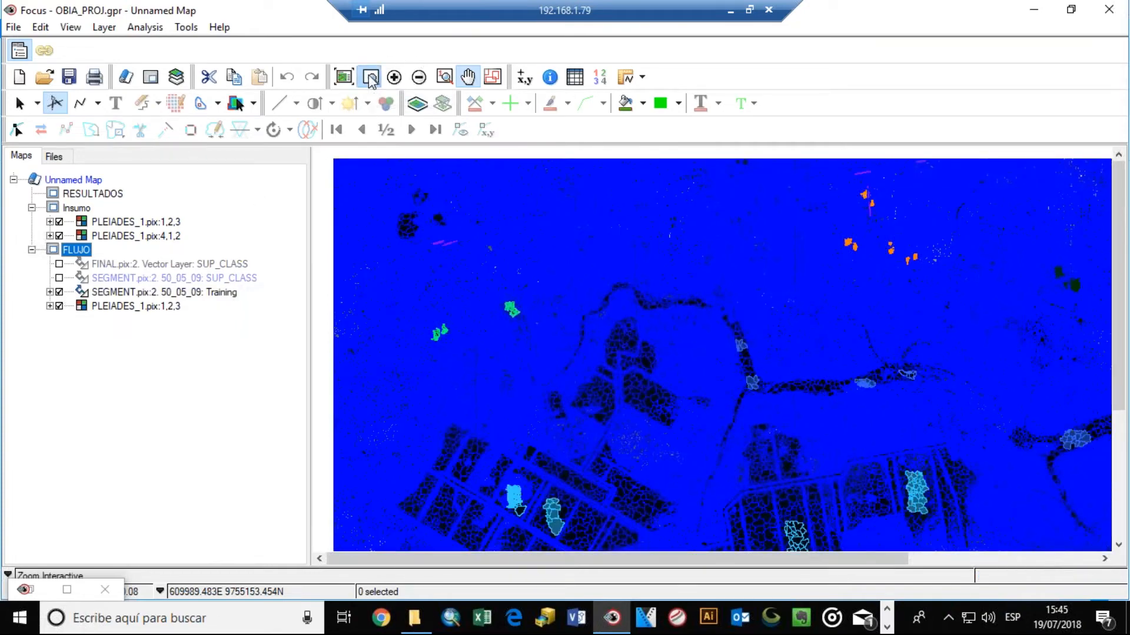
pyautogui.moveTo(553, 297); pyautogui.dragTo(742, 422)
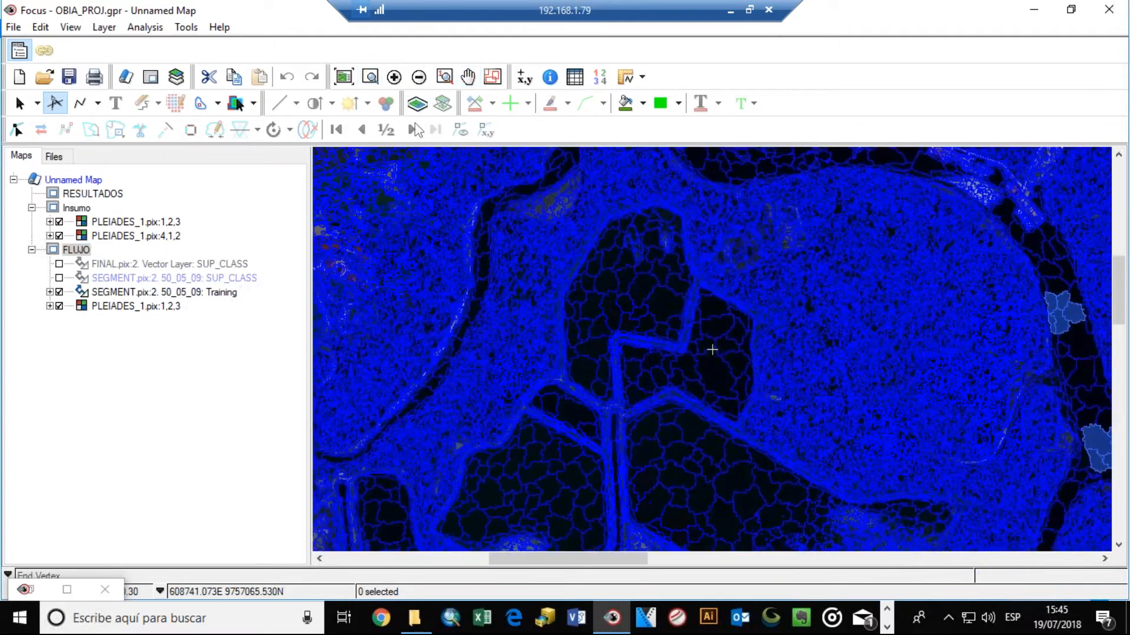
# Apply the Adaptive enhancement to the FLUJO area's PLEIADES_1.pix:1,2,3 layer with the Training segments hidden, and show the segments again
pyautogui.click(370, 77)
pyautogui.moveTo(676, 218); pyautogui.dragTo(818, 343)
pyautogui.moveTo(808, 397); pyautogui.dragTo(758, 351)
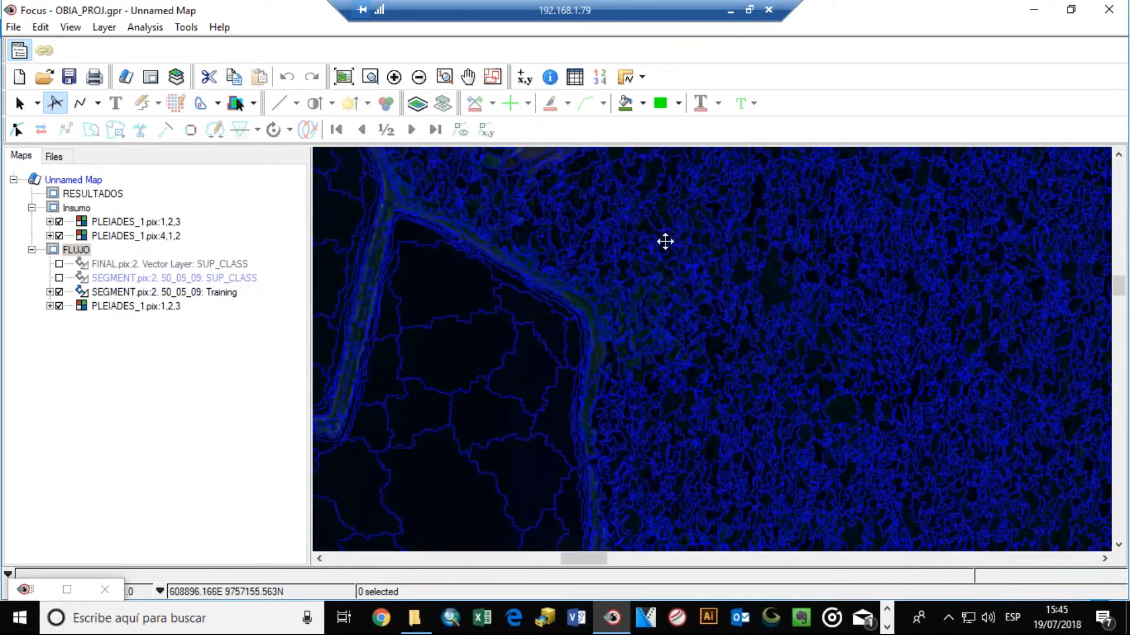
pyautogui.moveTo(664, 241); pyautogui.dragTo(591, 310)
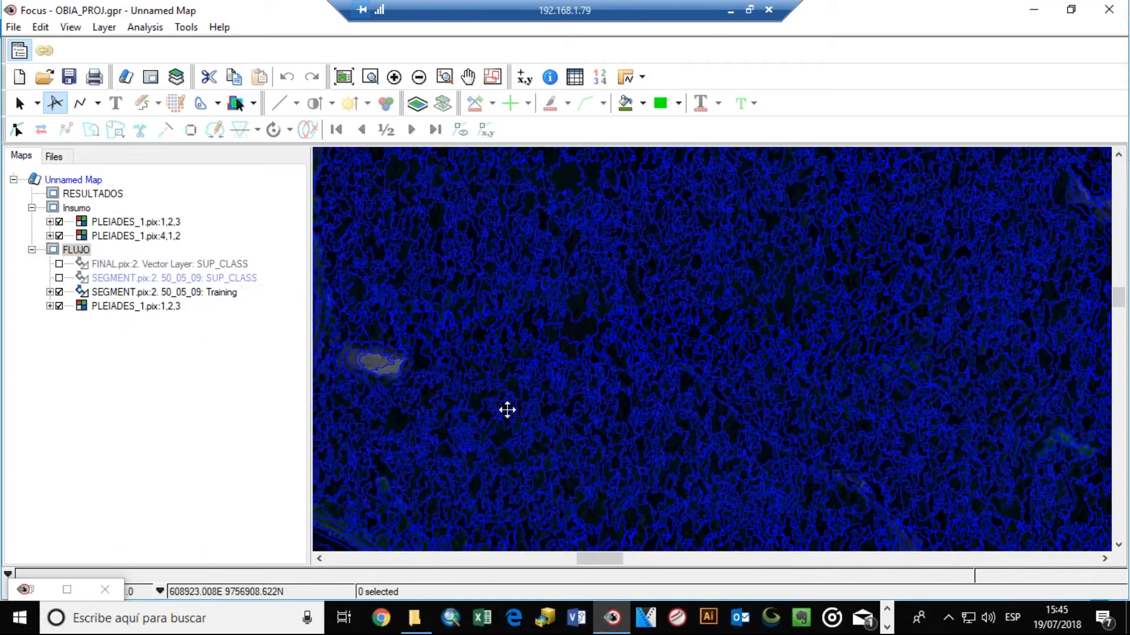
pyautogui.moveTo(508, 410); pyautogui.dragTo(548, 331)
pyautogui.click(59, 292)
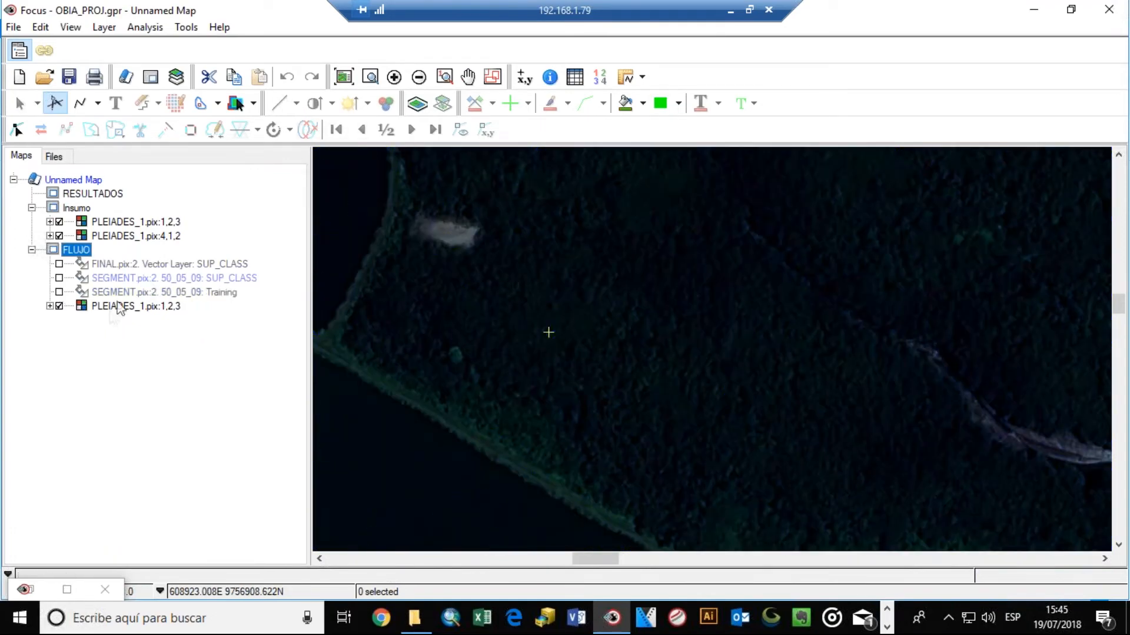
pyautogui.click(132, 306)
pyautogui.click(296, 103)
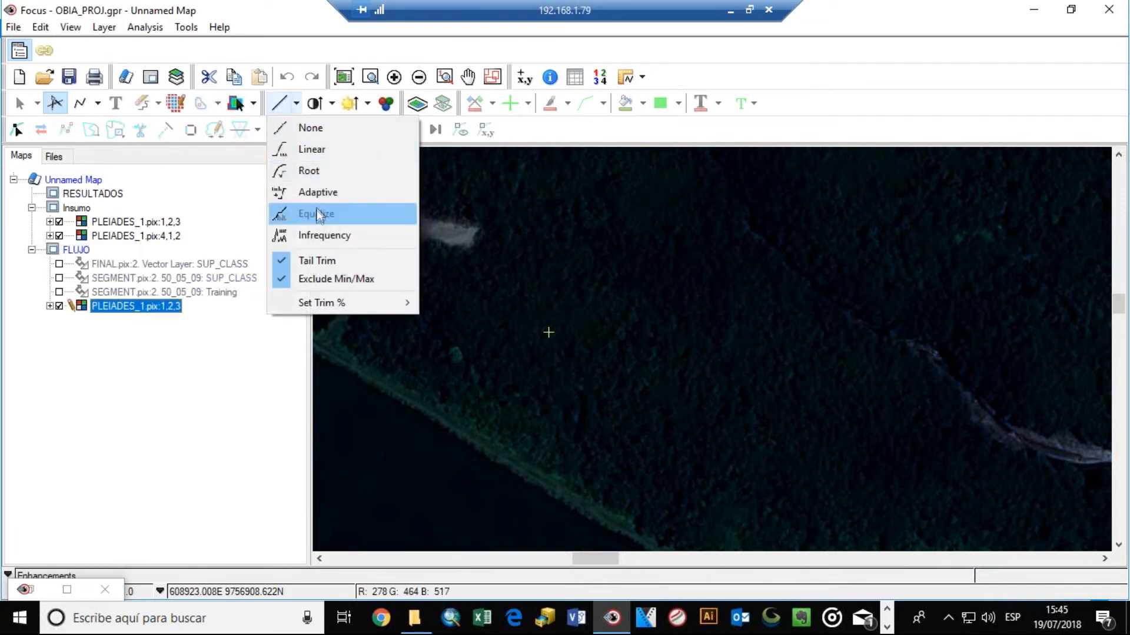
pyautogui.click(318, 193)
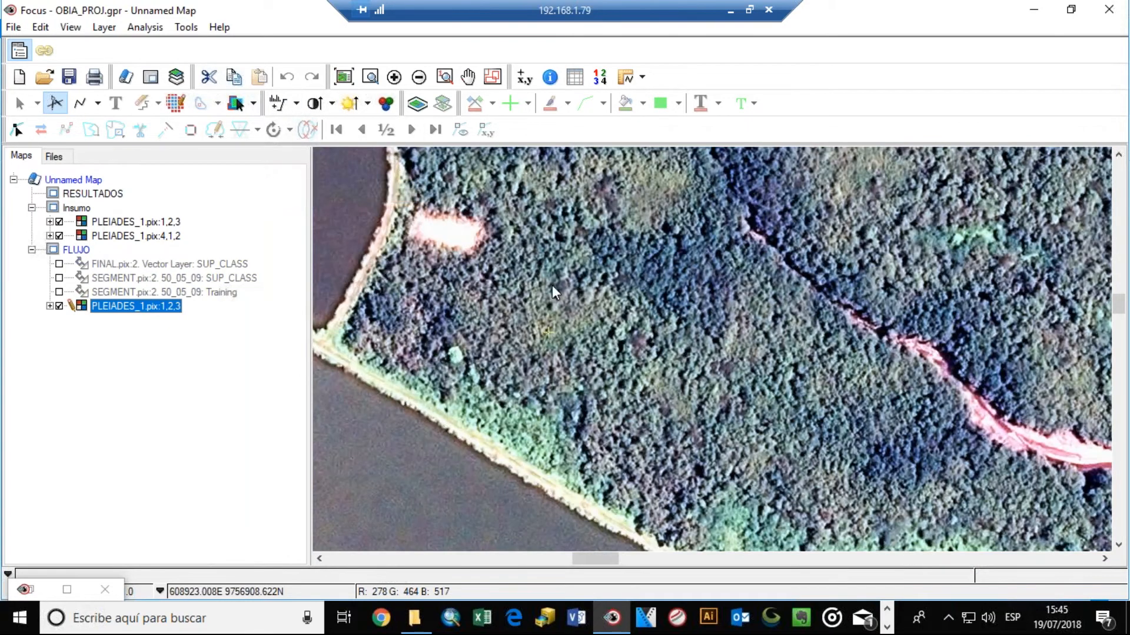
pyautogui.click(58, 292)
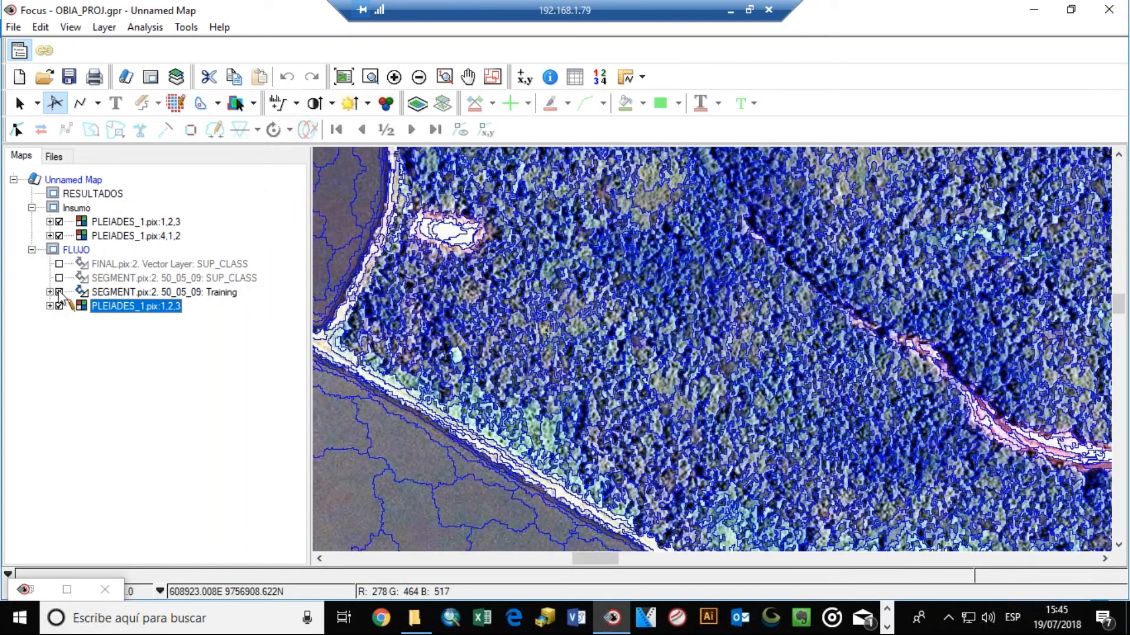
# Examine how the Training segments outline the forest, dikes and ponds south of the clearing on the enhanced image
pyautogui.moveTo(635, 358); pyautogui.dragTo(664, 337)
pyautogui.moveTo(545, 439); pyautogui.dragTo(472, 126)
pyautogui.moveTo(835, 462); pyautogui.dragTo(576, 359)
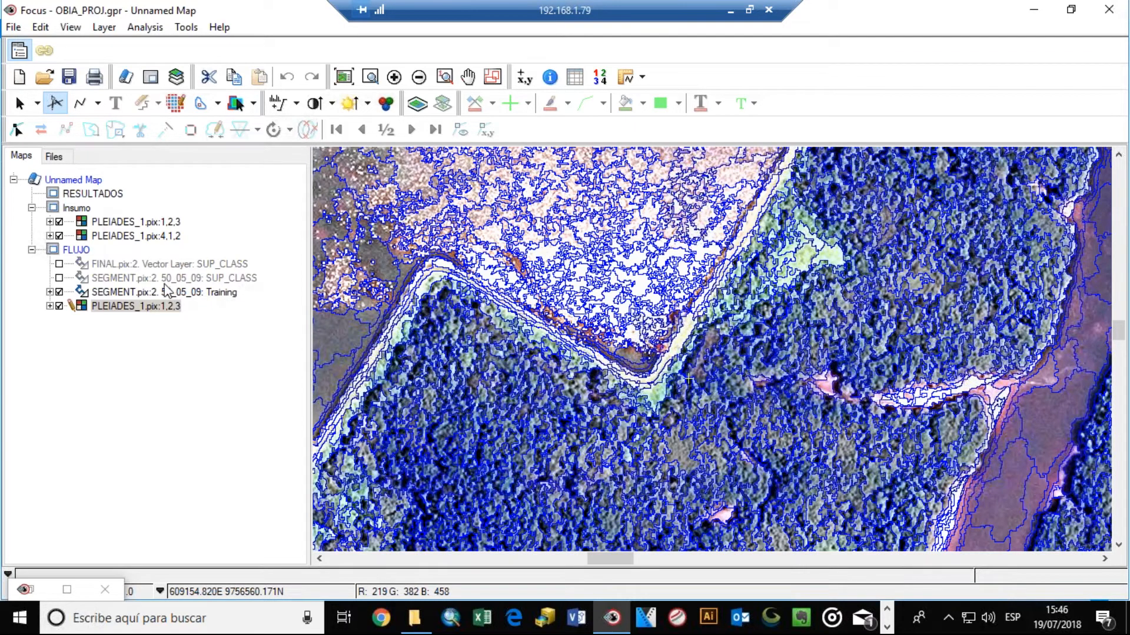
pyautogui.moveTo(544, 450); pyautogui.dragTo(663, 276)
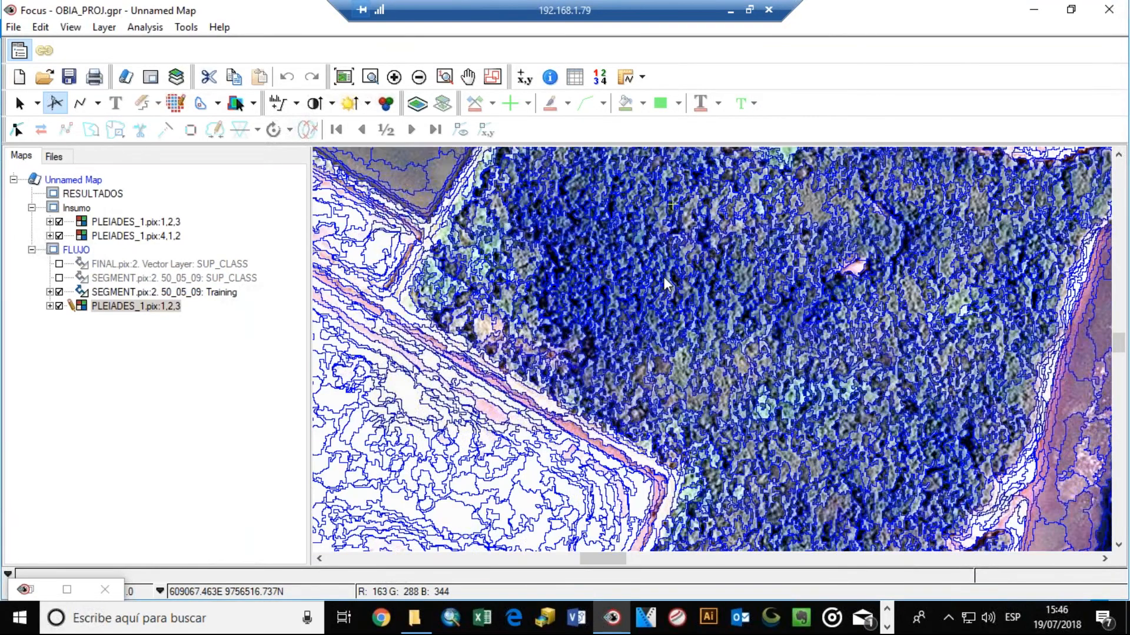
pyautogui.scroll(-1, 612, 366)
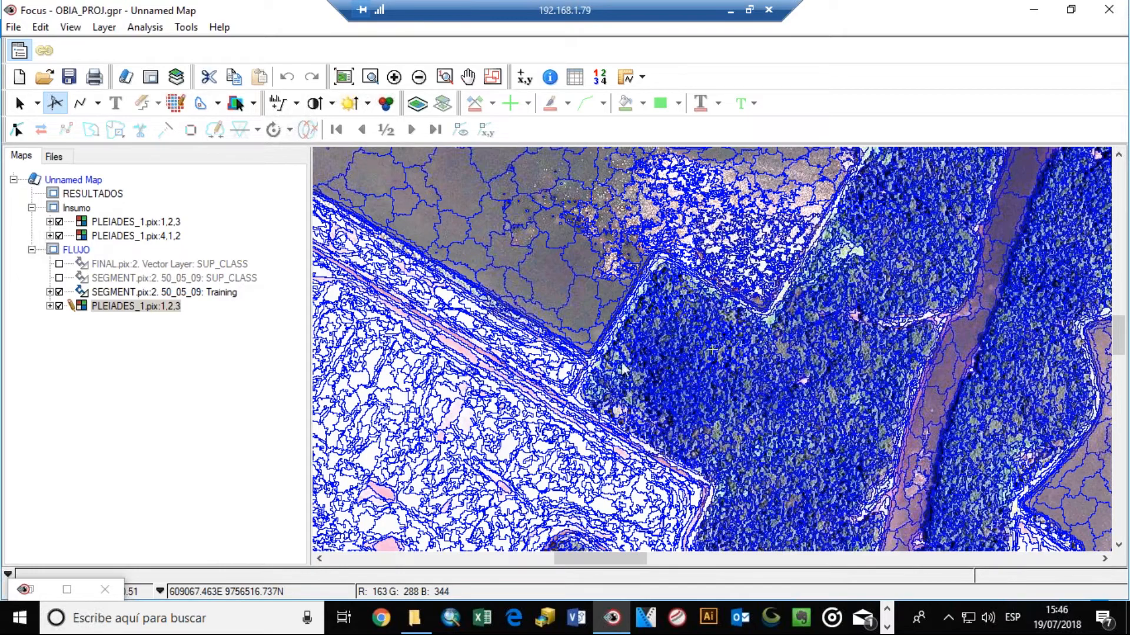
pyautogui.moveTo(687, 366); pyautogui.dragTo(578, 195)
pyautogui.moveTo(843, 393); pyautogui.dragTo(658, 374)
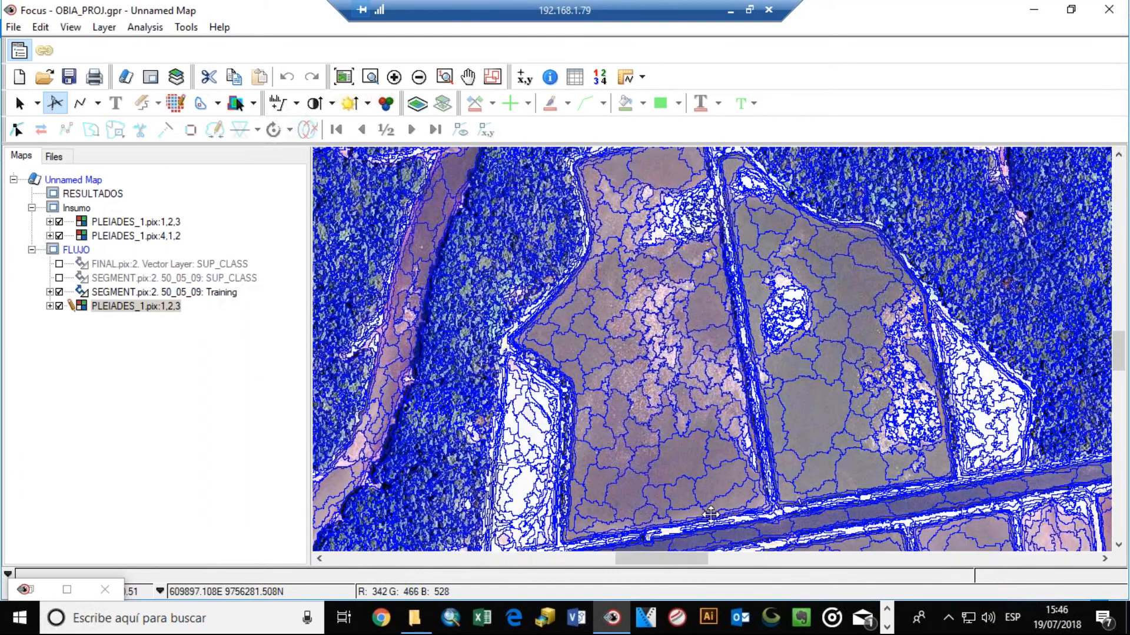
pyautogui.moveTo(710, 514); pyautogui.dragTo(706, 406)
# Examine the coloured training segments along the river, in the eastern ponds and in the crop fields
pyautogui.moveTo(856, 397); pyautogui.dragTo(795, 475)
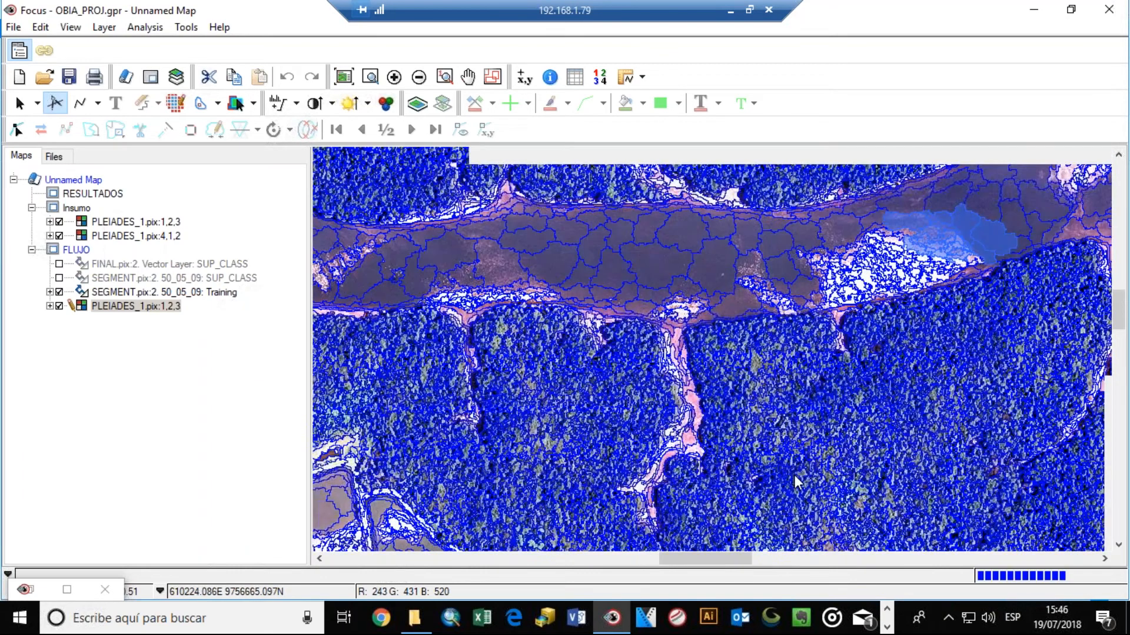
pyautogui.moveTo(980, 182); pyautogui.dragTo(811, 273)
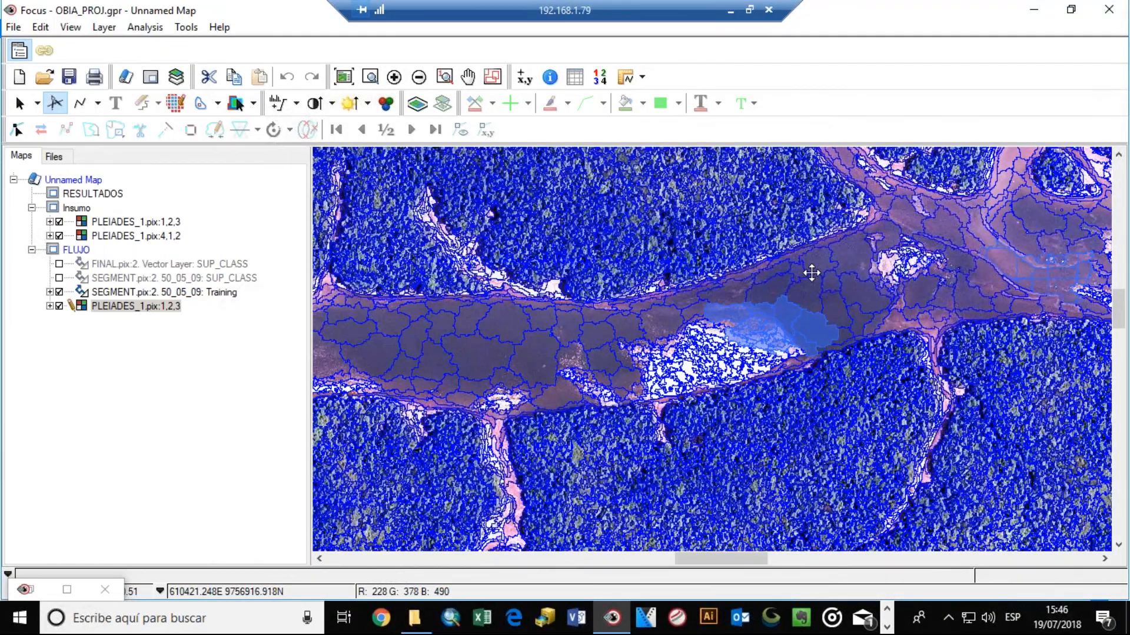
pyautogui.moveTo(805, 362); pyautogui.dragTo(767, 341)
pyautogui.moveTo(818, 428); pyautogui.dragTo(671, 242)
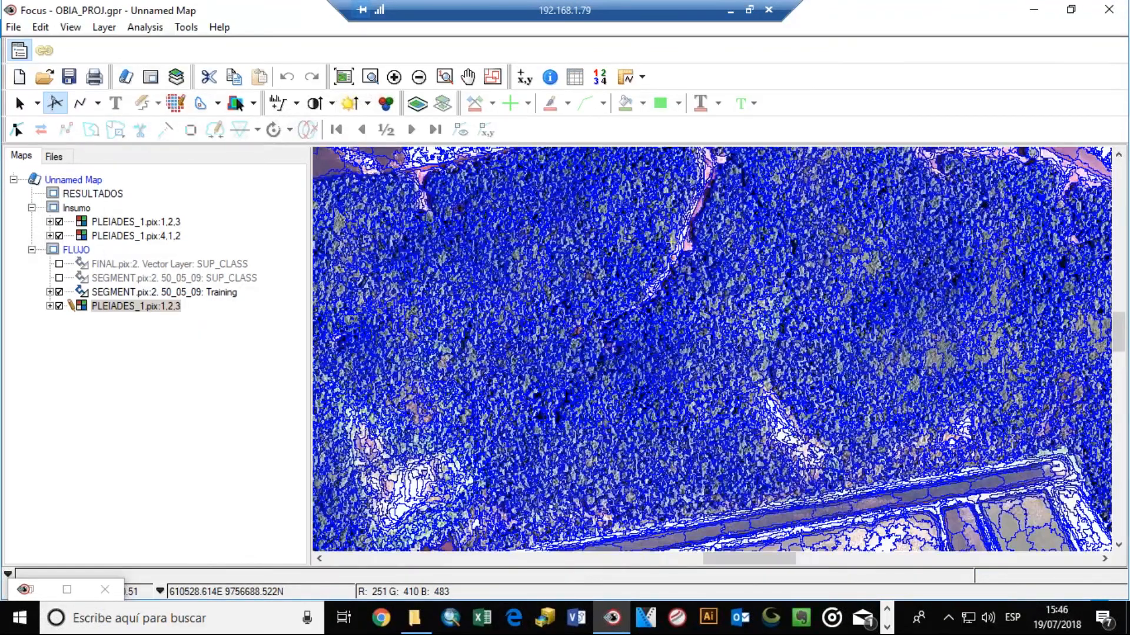
pyautogui.moveTo(1091, 486); pyautogui.dragTo(812, 370)
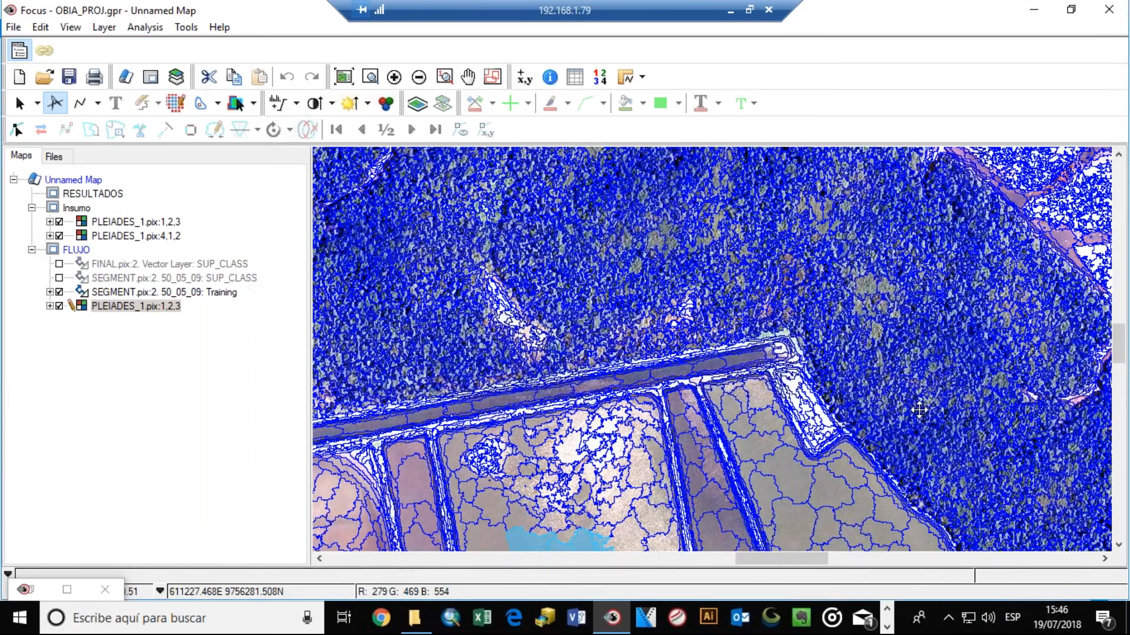
pyautogui.moveTo(918, 410); pyautogui.dragTo(895, 299)
pyautogui.moveTo(789, 470); pyautogui.dragTo(887, 358)
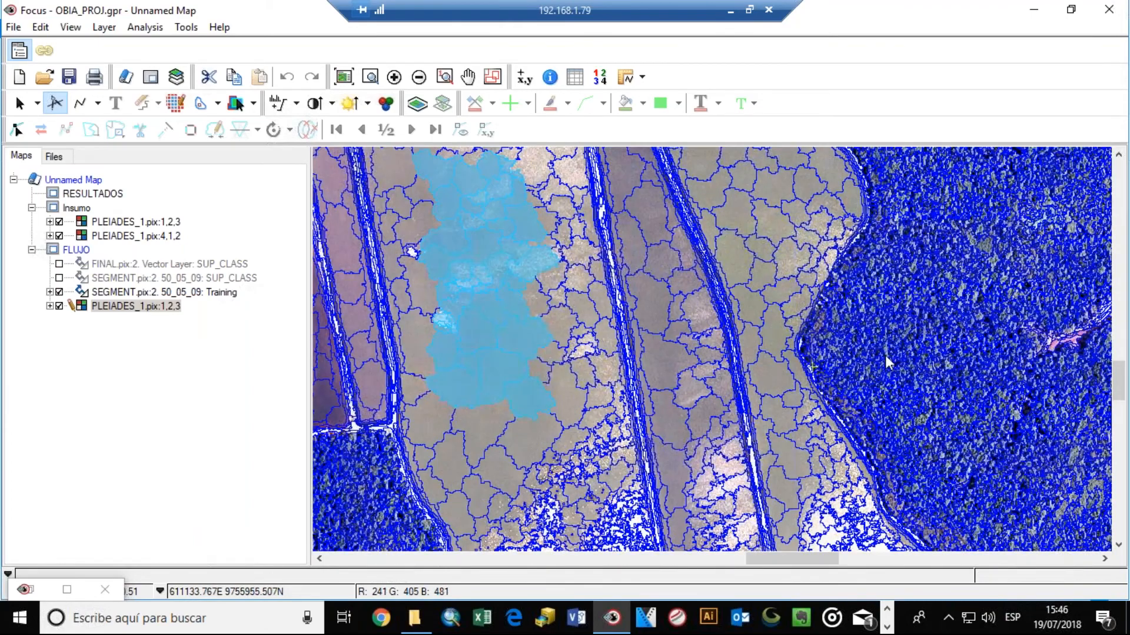
pyautogui.scroll(-1, 759, 346)
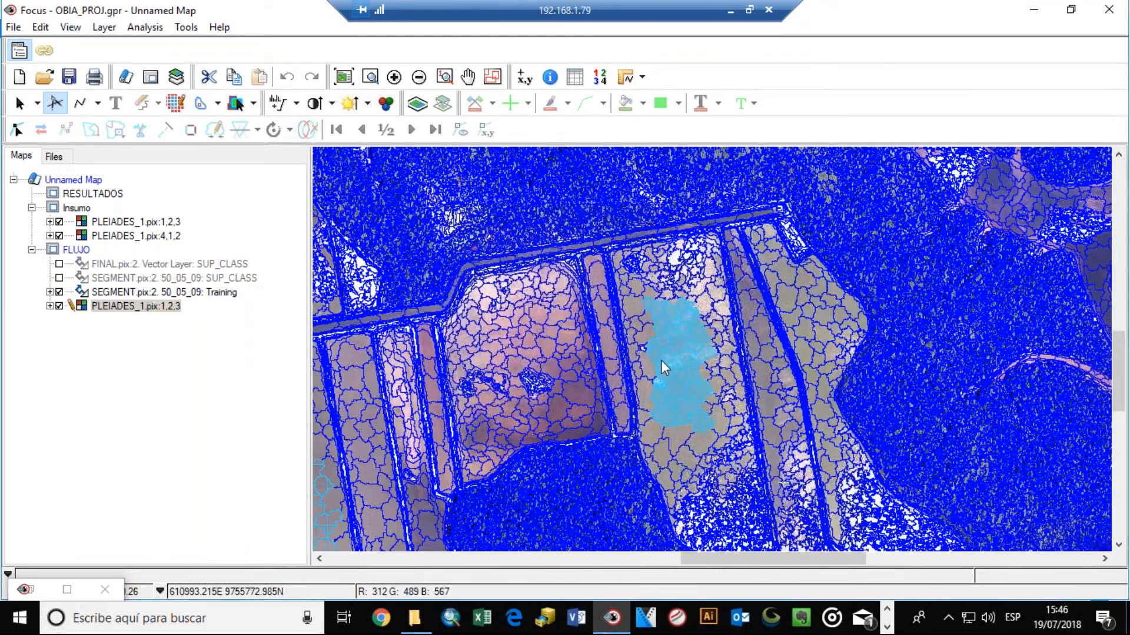
pyautogui.moveTo(528, 413); pyautogui.dragTo(801, 257)
pyautogui.moveTo(633, 412); pyautogui.dragTo(957, 346)
pyautogui.moveTo(596, 367); pyautogui.dragTo(769, 289)
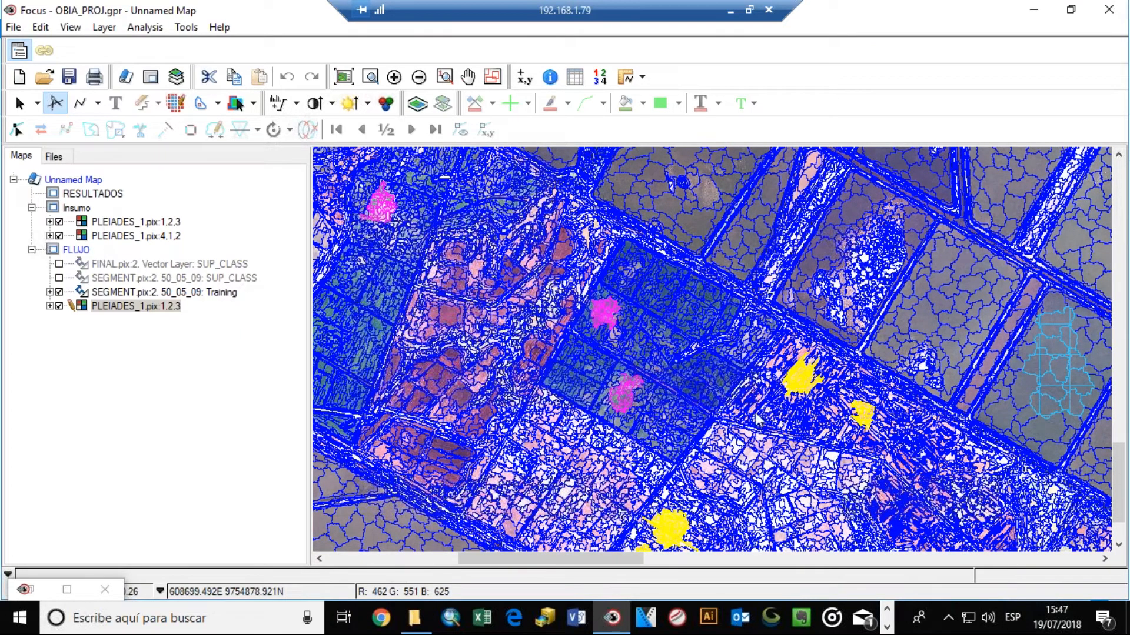
# Replace the Training layer with the SEGMENT.pix SUP_CLASS layer, view it at full extent and expand its class legend
pyautogui.click(59, 292)
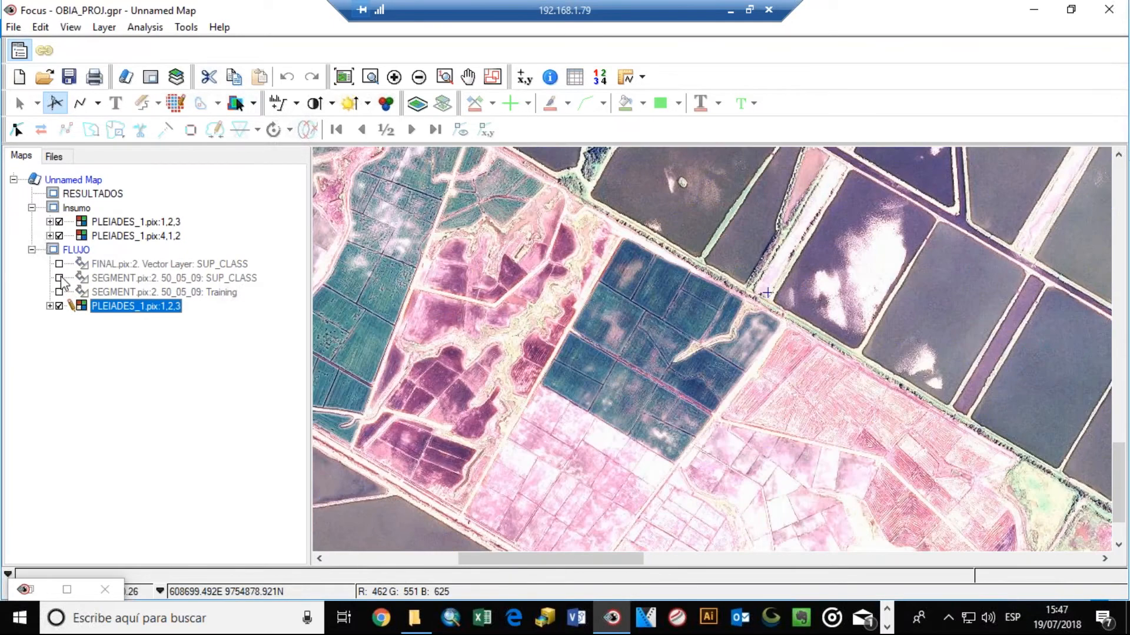
pyautogui.click(60, 278)
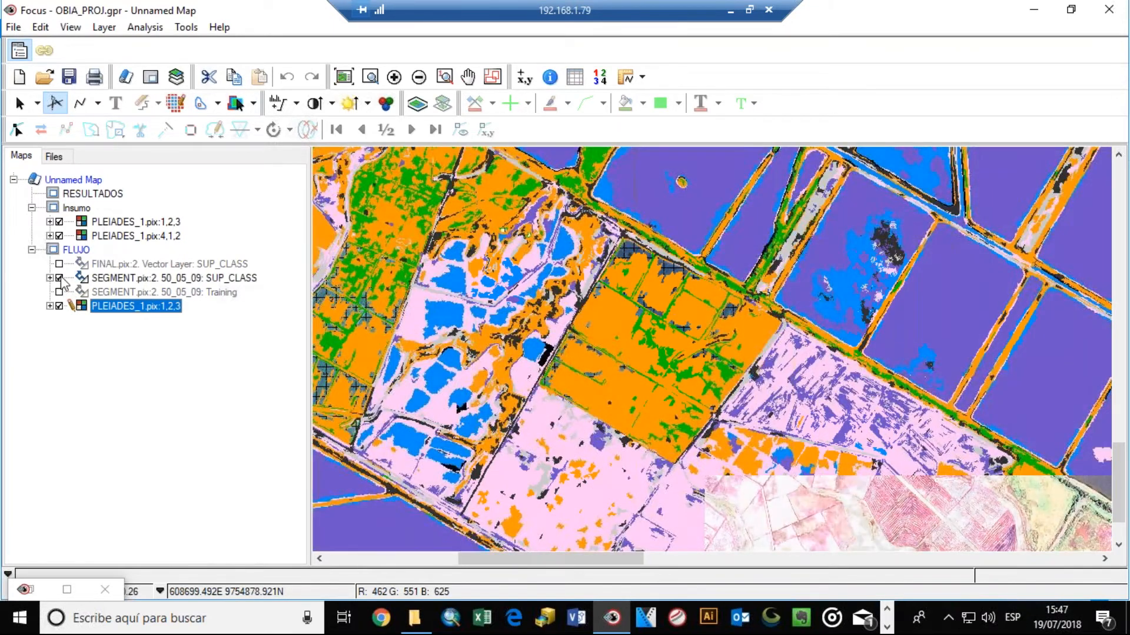
pyautogui.scroll(-1, 712, 281)
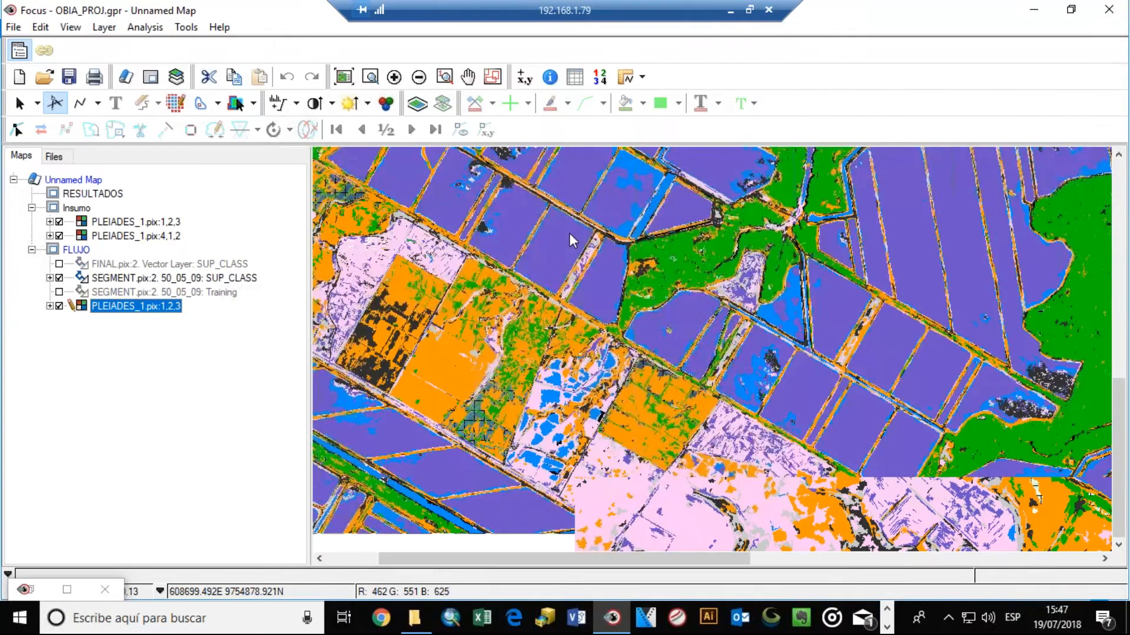
pyautogui.scroll(-1, 499, 222)
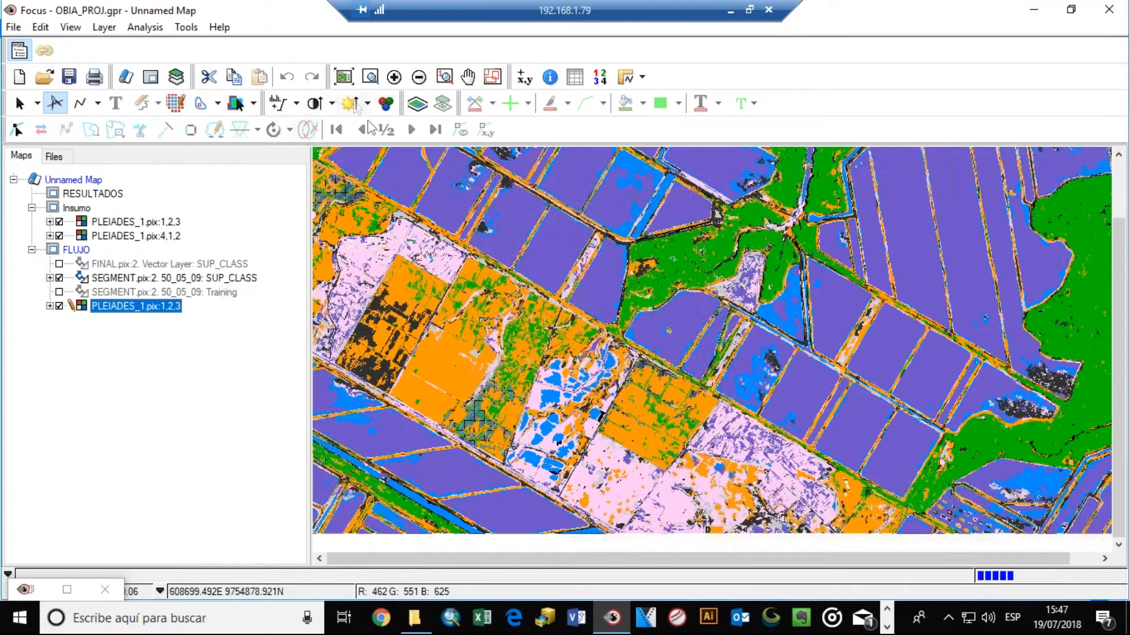
pyautogui.click(345, 77)
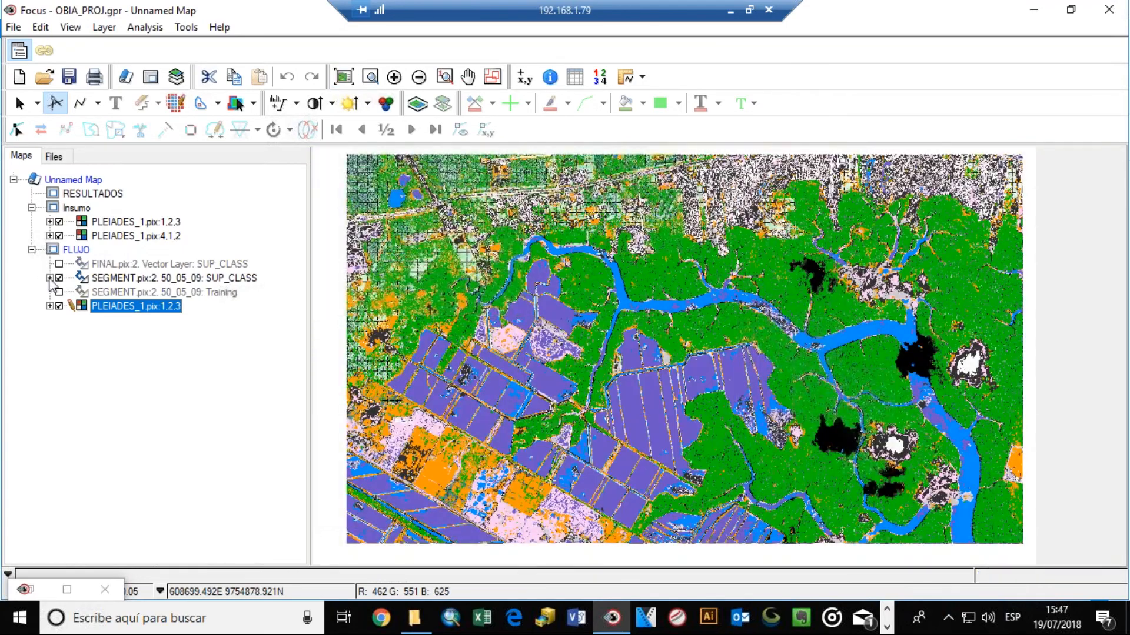
pyautogui.click(51, 278)
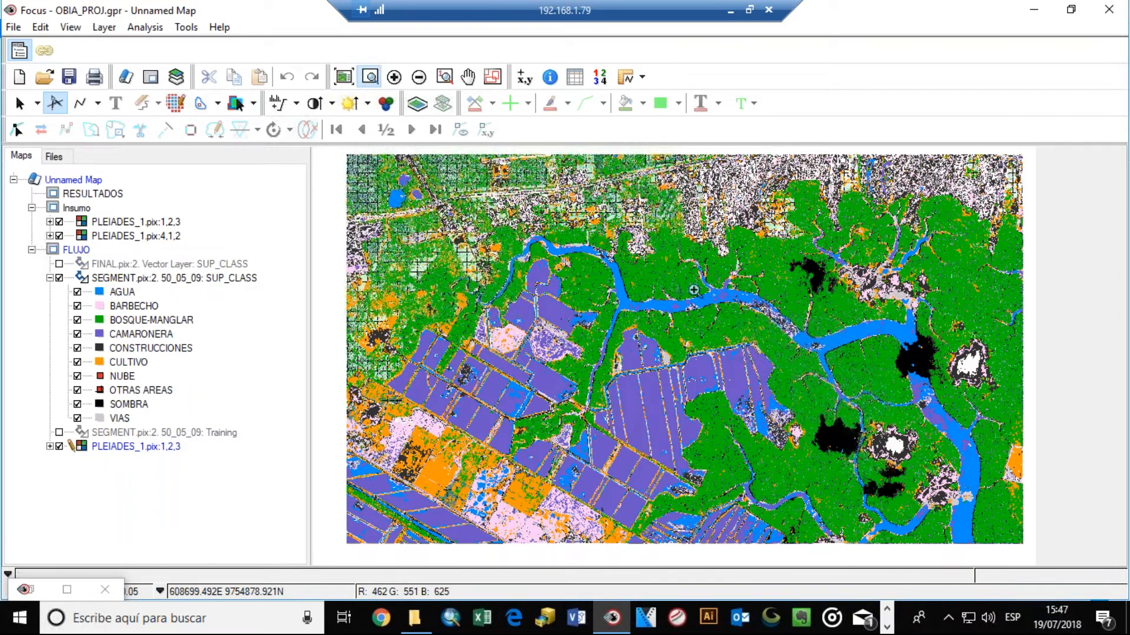
# Zoom in on the shrimp ponds and compare the SUP_CLASS classification with the underlying PLEIADES_1.pix image
pyautogui.moveTo(725, 257)
pyautogui.mouseDown()
pyautogui.moveTo(618, 418)
pyautogui.moveTo(486, 462)
pyautogui.mouseUp()
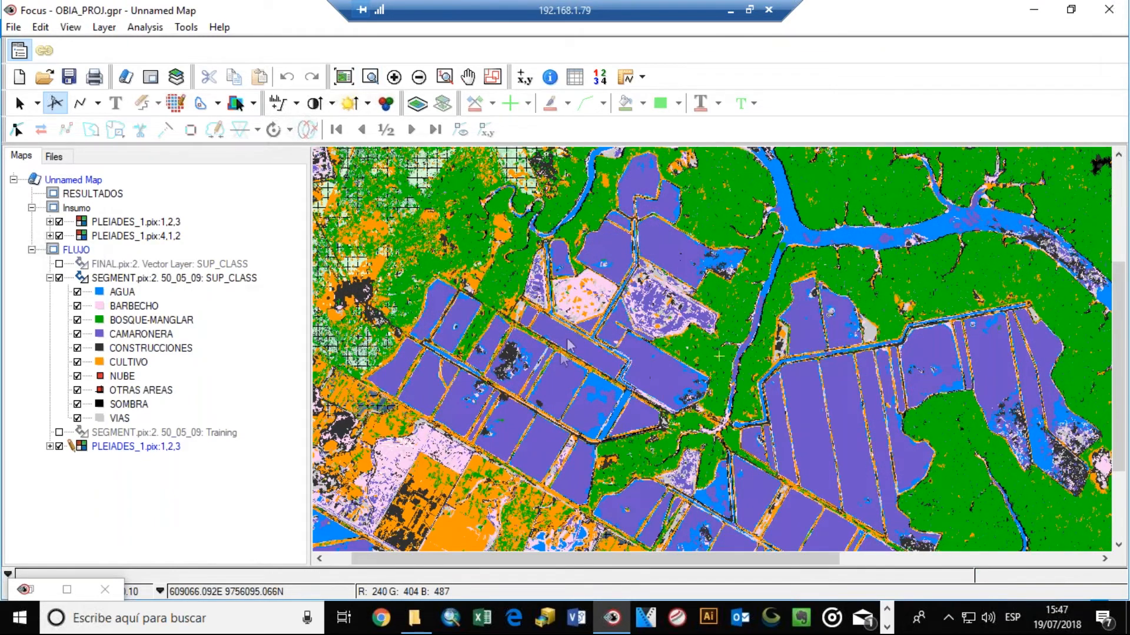
pyautogui.moveTo(665, 417); pyautogui.dragTo(582, 348)
pyautogui.moveTo(773, 466); pyautogui.dragTo(854, 422)
pyautogui.moveTo(669, 439); pyautogui.dragTo(747, 430)
pyautogui.moveTo(773, 373); pyautogui.dragTo(685, 418)
pyautogui.moveTo(688, 373); pyautogui.dragTo(775, 313)
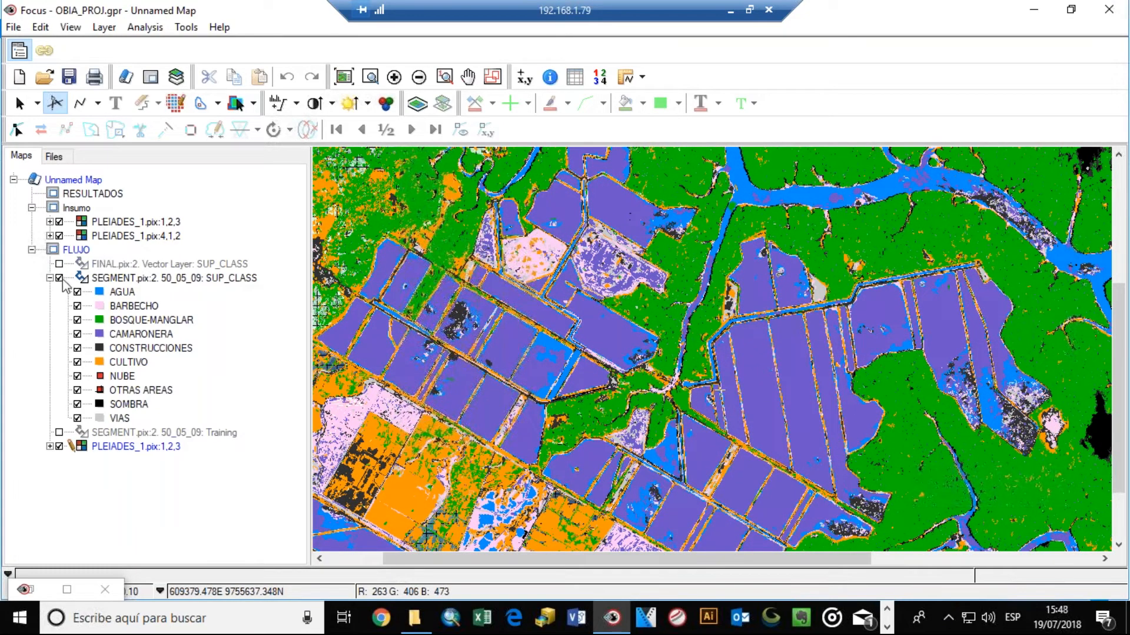
pyautogui.click(60, 279)
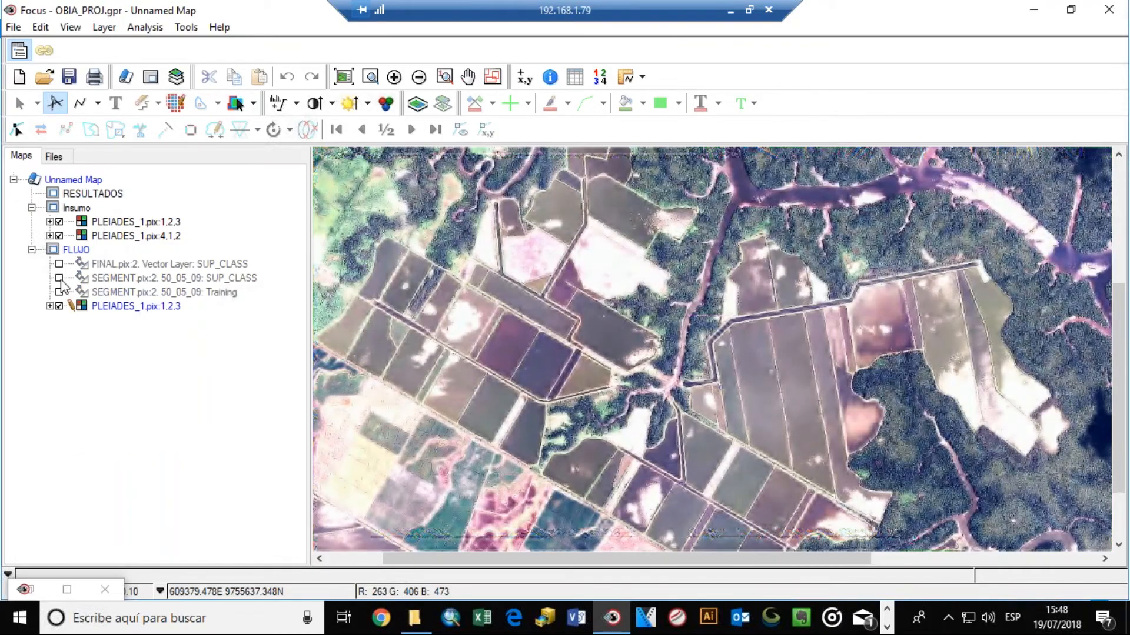
pyautogui.click(60, 279)
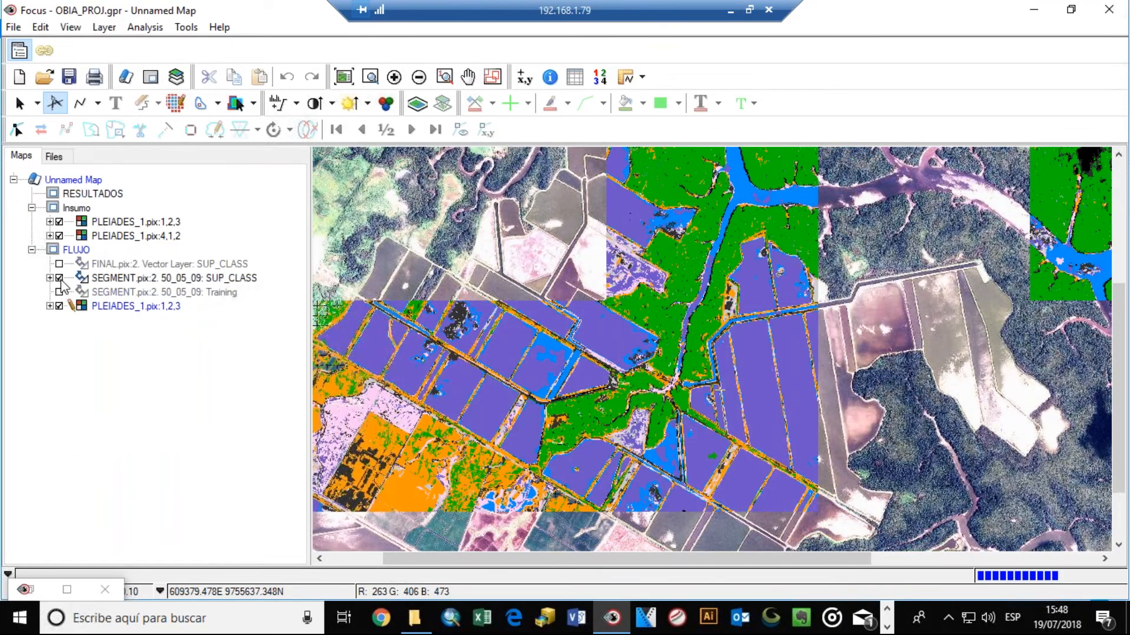
pyautogui.click(61, 281)
pyautogui.click(60, 279)
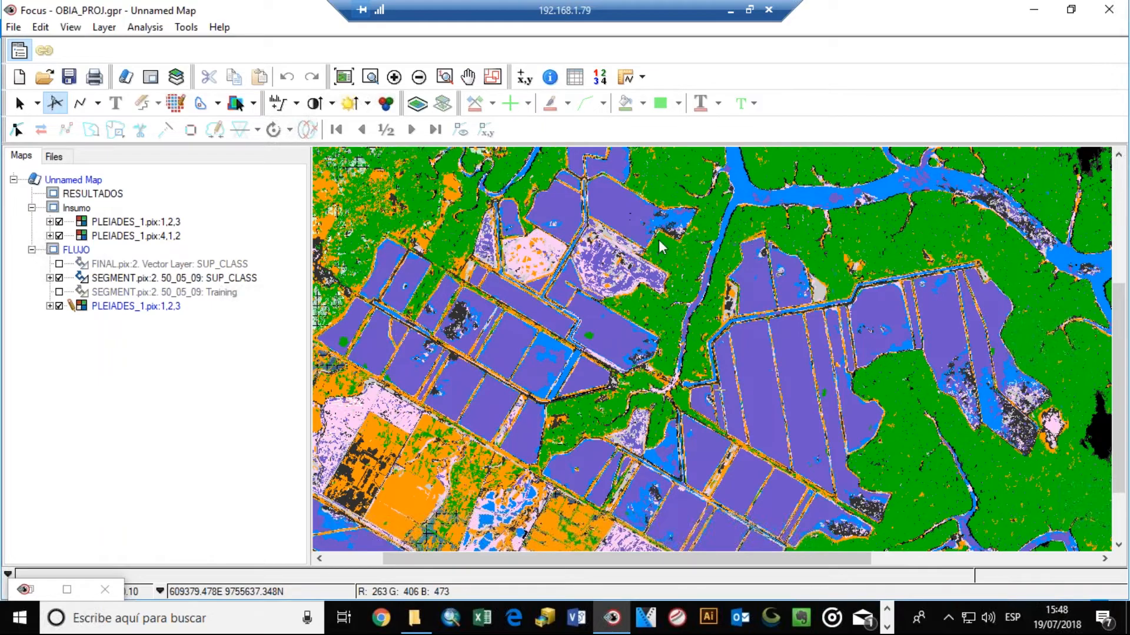
# Hide the SEGMENT.pix SUP_CLASS layer and display the FINAL.pix SUP_CLASS vector layer over the river and ponds
pyautogui.scroll(2, 634, 265)
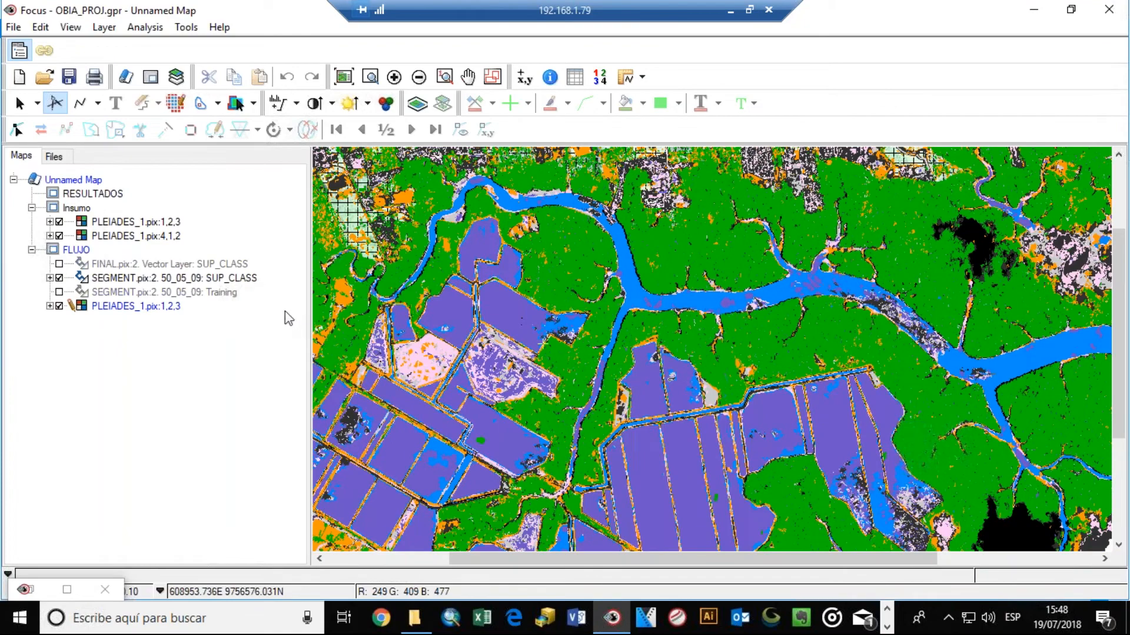
pyautogui.click(59, 277)
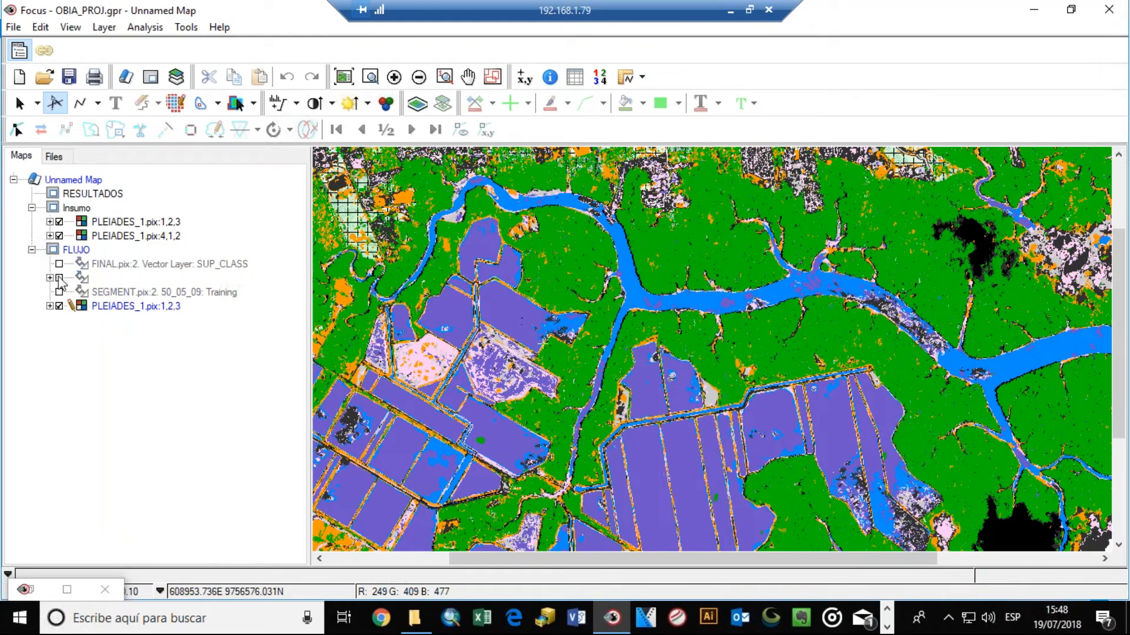
pyautogui.click(59, 263)
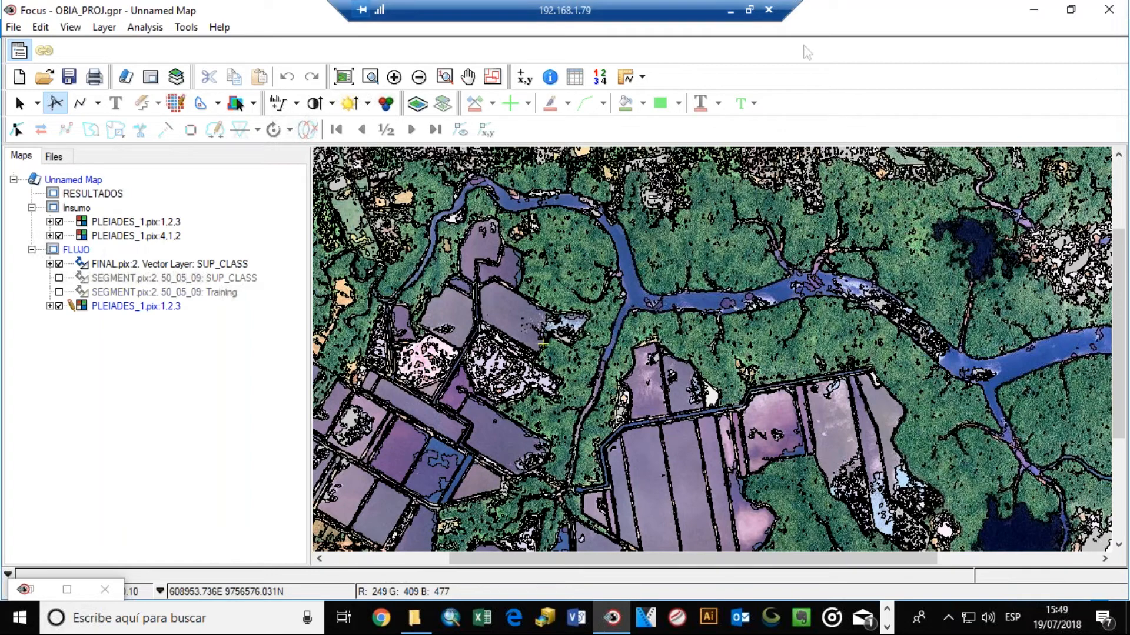
# Minimize the remote desktop session, switch to the Seminario3_2018.pptx presentation in PowerPoint and start the slideshow from the Demostración slide
pyautogui.click(731, 13)
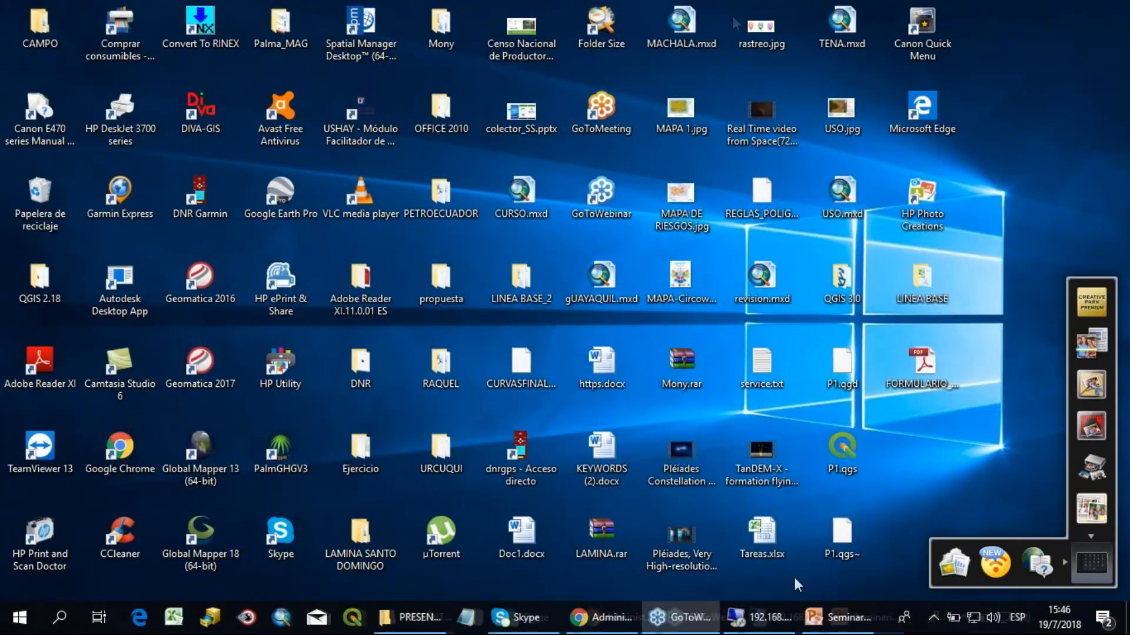
pyautogui.click(842, 622)
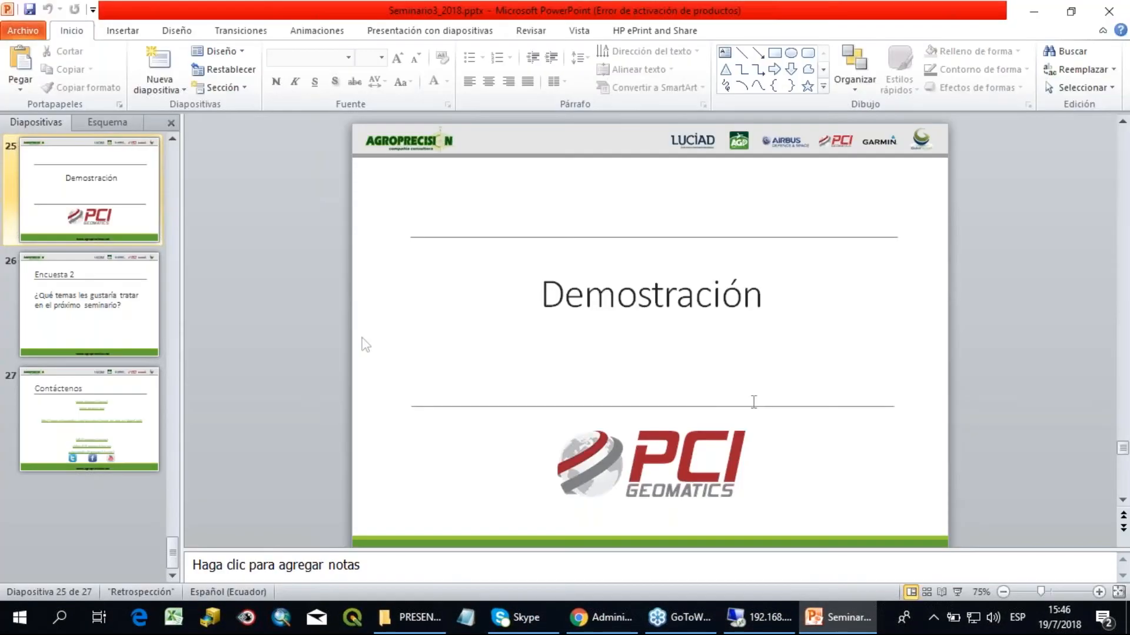
pyautogui.click(958, 592)
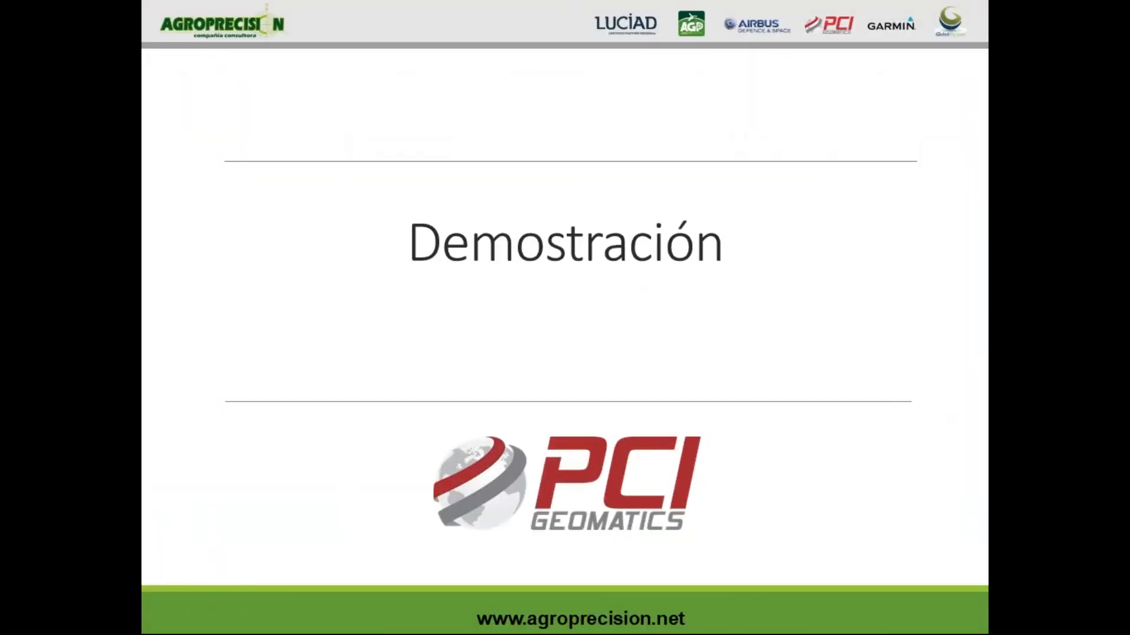